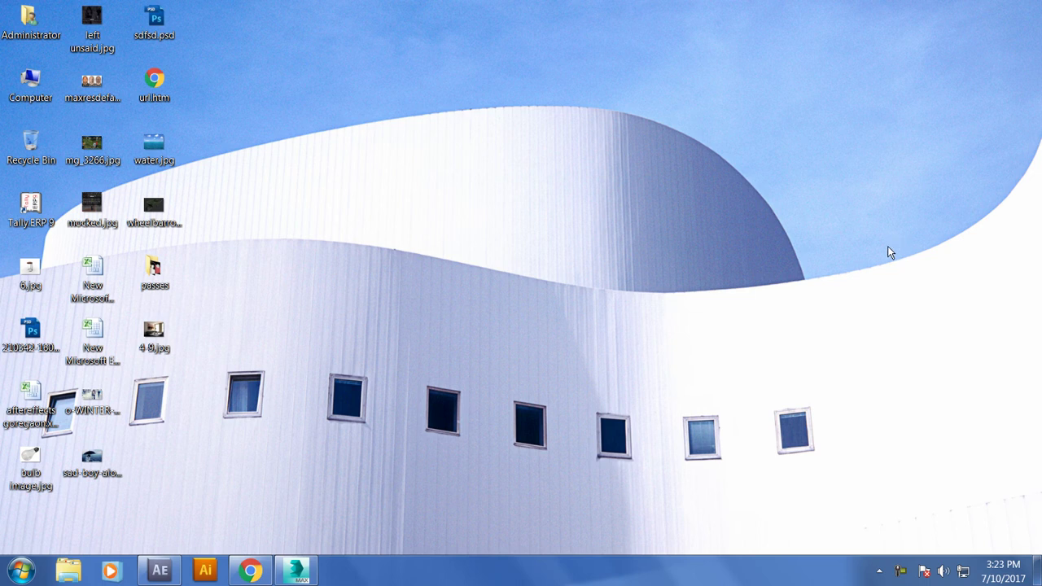
Launch Notepad from the Run box and maximize its window
key("super+r")
type("no")
key("Down")
key("Return")
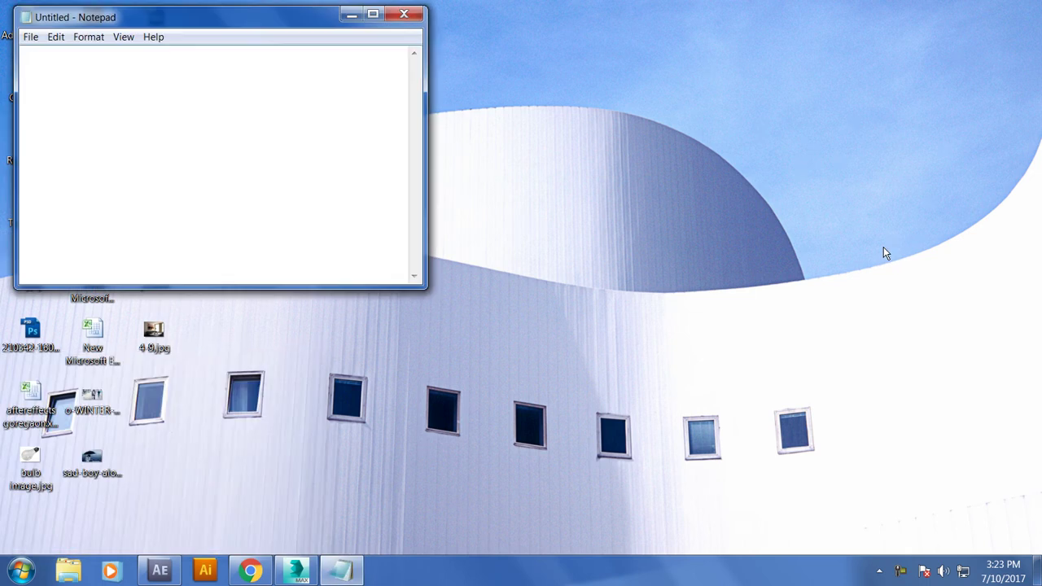
left_click(373, 14)
Type the intro note ending in '( Part 1)' and 'Lets get started..', then minimize Notepad
type("In this tutor")
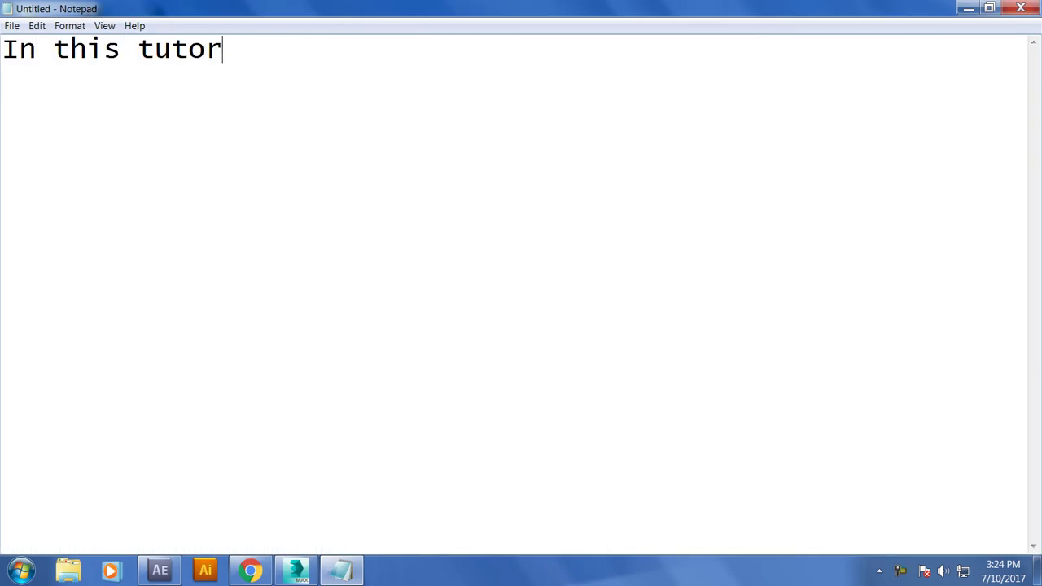
type("ial we will model and text")
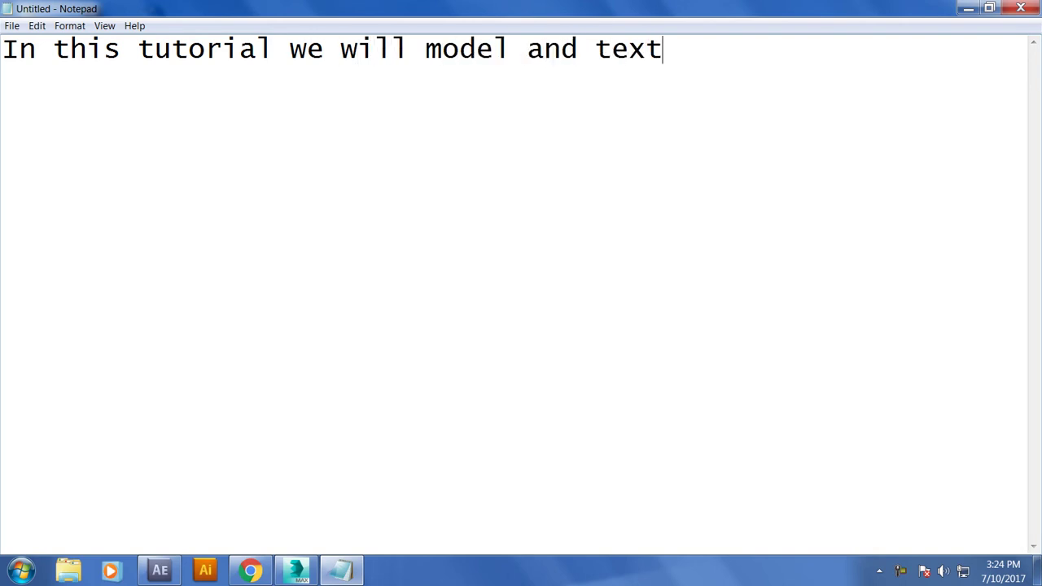
type("ure an interior in 3dsmax.\\")
key("Return")
key("BackSpace")
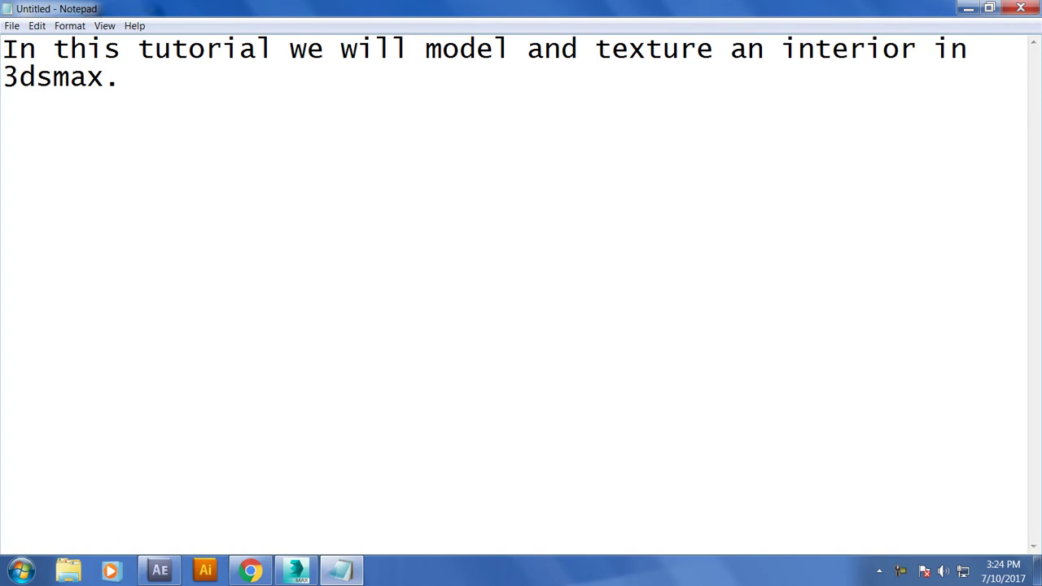
type(" ( Part 1)")
key("Return")
type("Lets get started..")
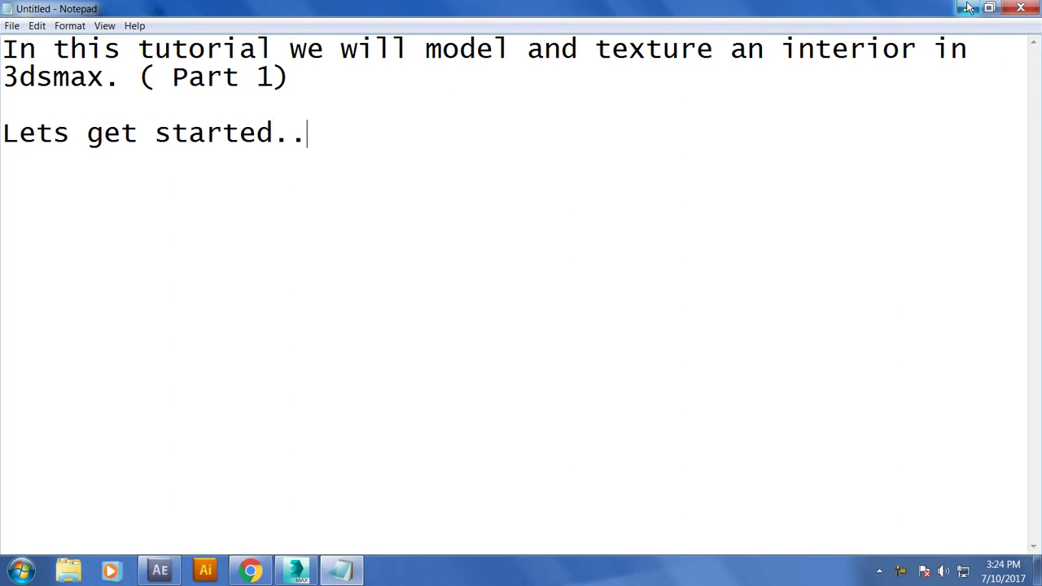
left_click(969, 7)
In 3ds Max, open the Desktop reference image 4-9.jpg with View Image File
left_click(303, 572)
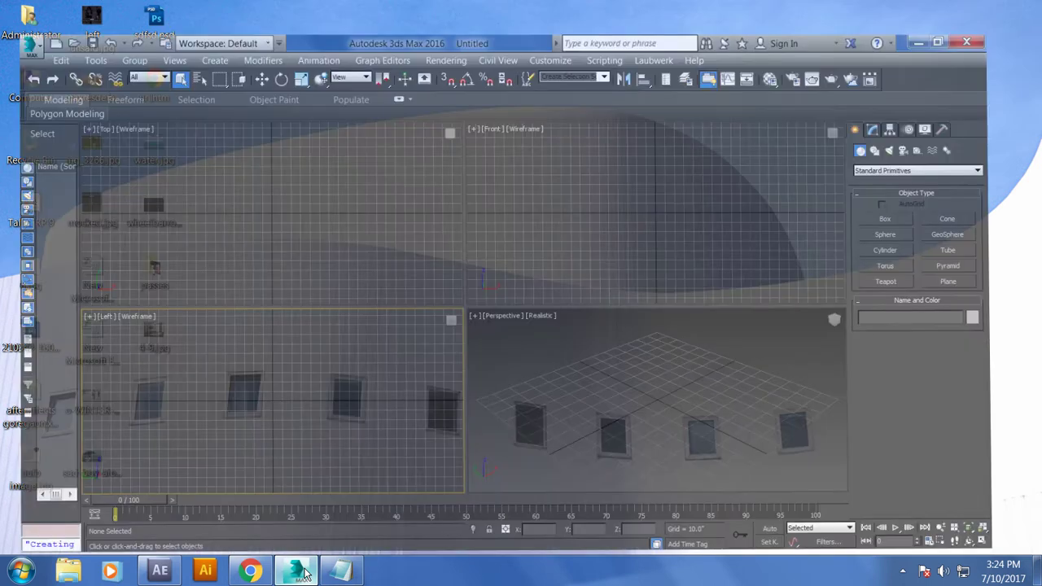
left_click(457, 28)
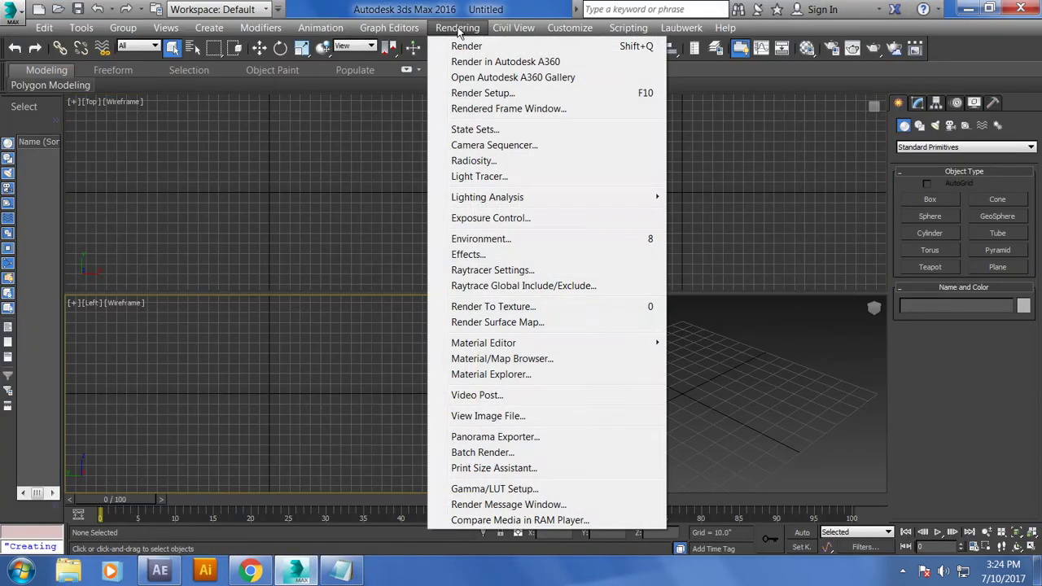
left_click(516, 417)
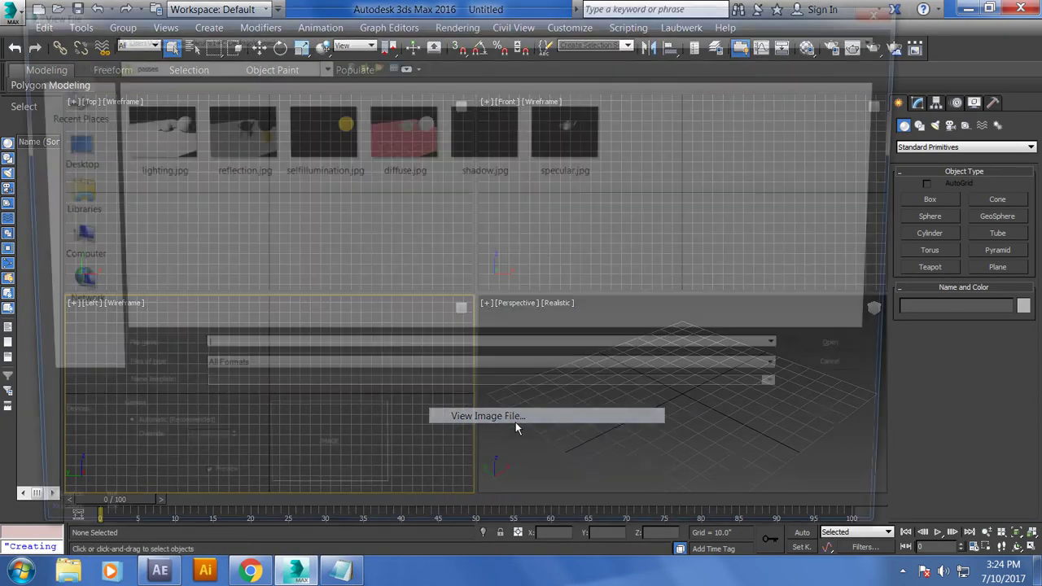
left_click(63, 148)
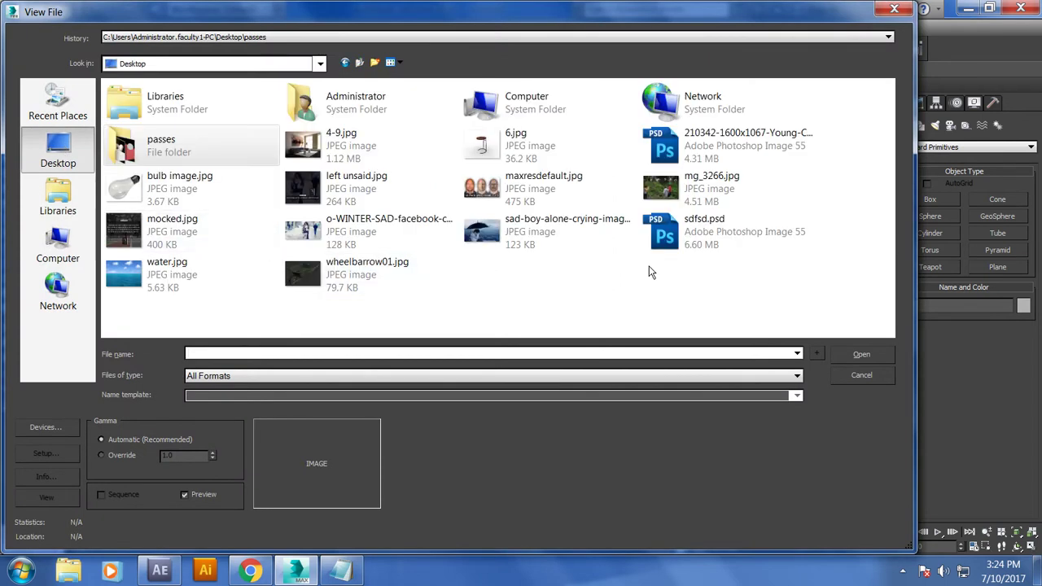
double_click(363, 142)
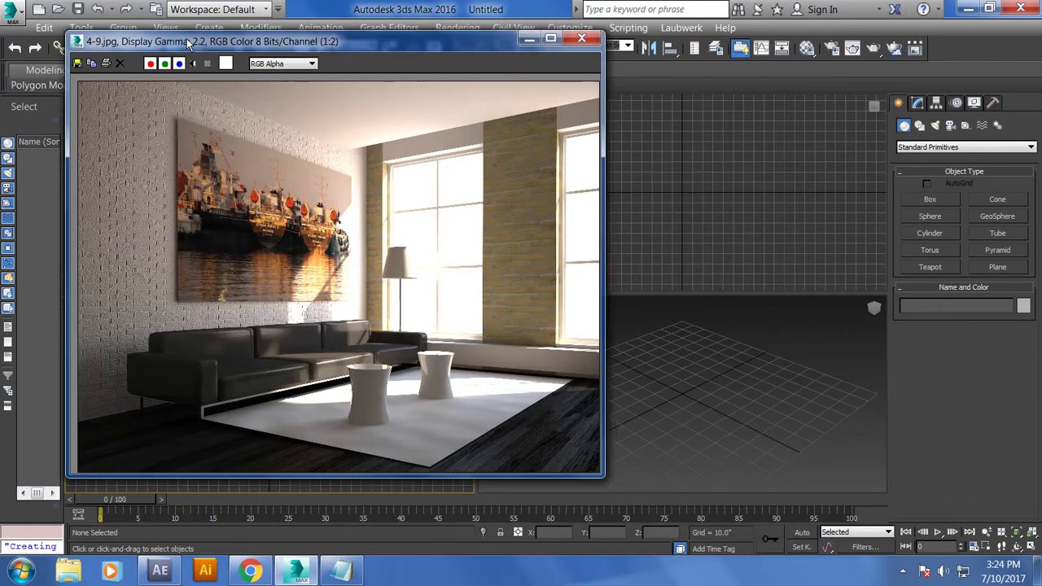
mouse_move(188, 42)
left_mouse_down()
mouse_move(108, 15)
mouse_move(156, 33)
left_mouse_up()
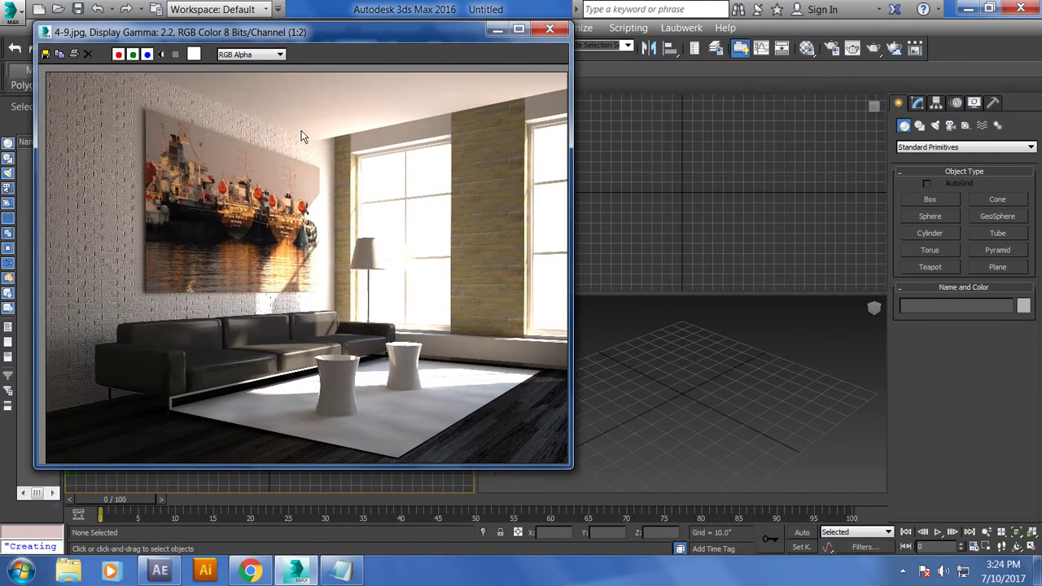
Draw a large floor plane across the grid in the maximized Perspective view
key("alt+w")
mouse_move(790, 408)
middle_mouse_down("alt")
mouse_move(713, 308)
mouse_move(700, 324)
mouse_move(732, 331)
mouse_move(888, 277)
middle_mouse_up("alt")
left_click(998, 267)
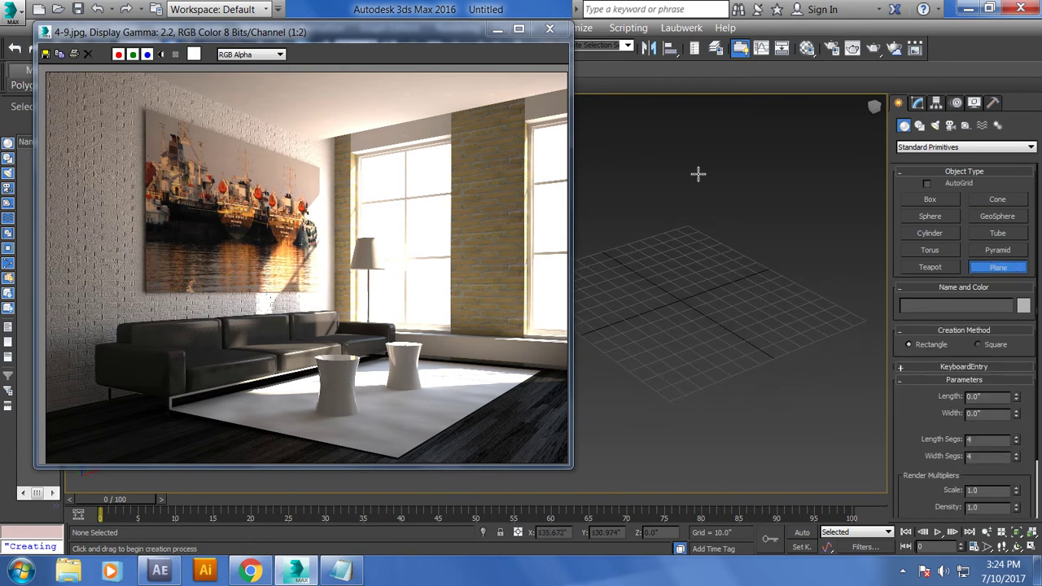
left_click_drag(697, 174, 585, 582)
right_click(662, 444)
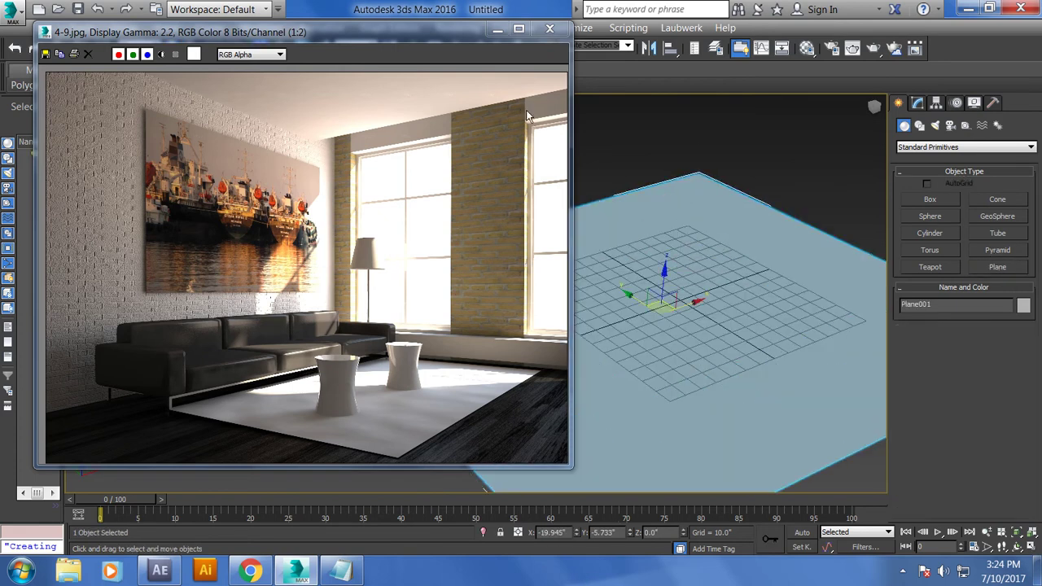
Minimize the reference image and maximize the Top view, zooming in on the plane
left_click(498, 29)
key("alt+w")
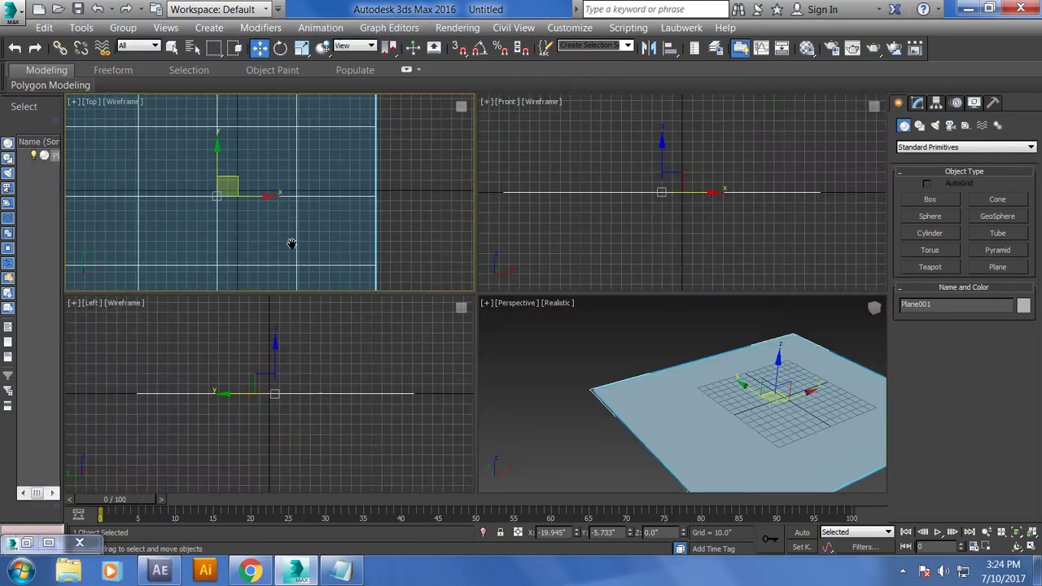
key("alt+w")
scroll(705, 247, "up", 3)
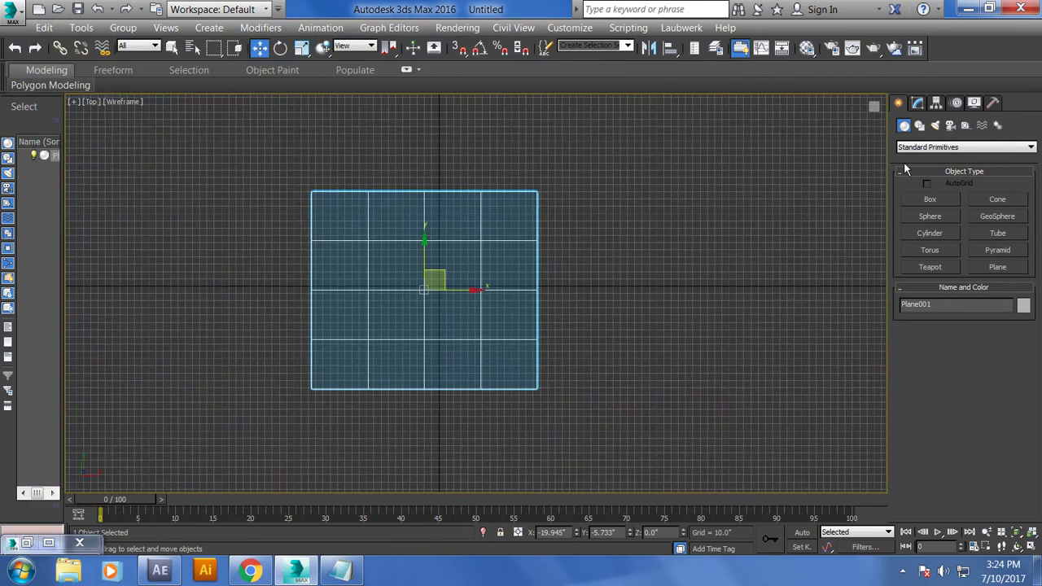
Draw an AEC Extended wall from the plane's lower-left to upper-left to upper-right corners
left_click(929, 149)
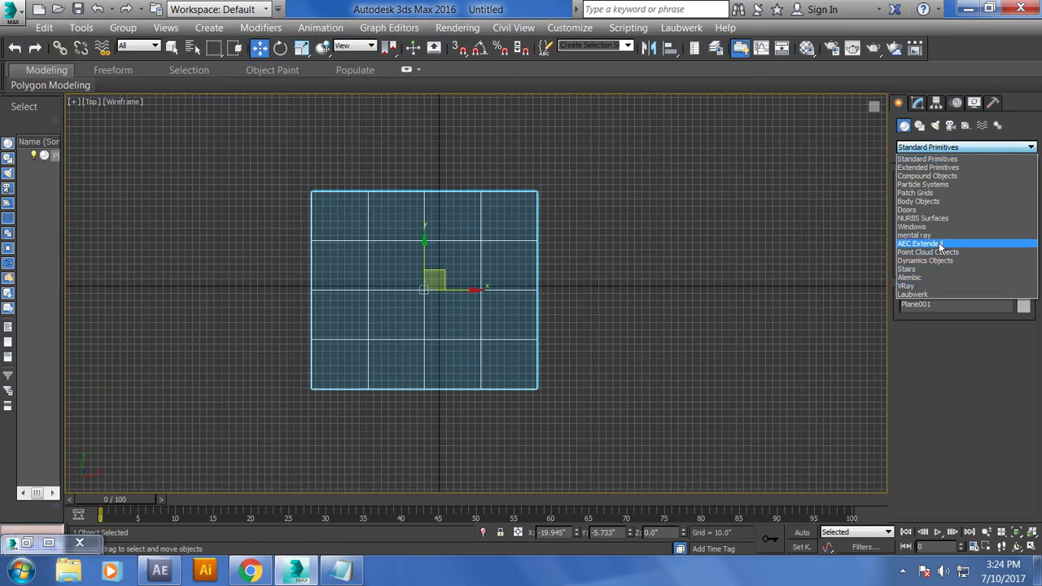
left_click(940, 244)
left_click(933, 215)
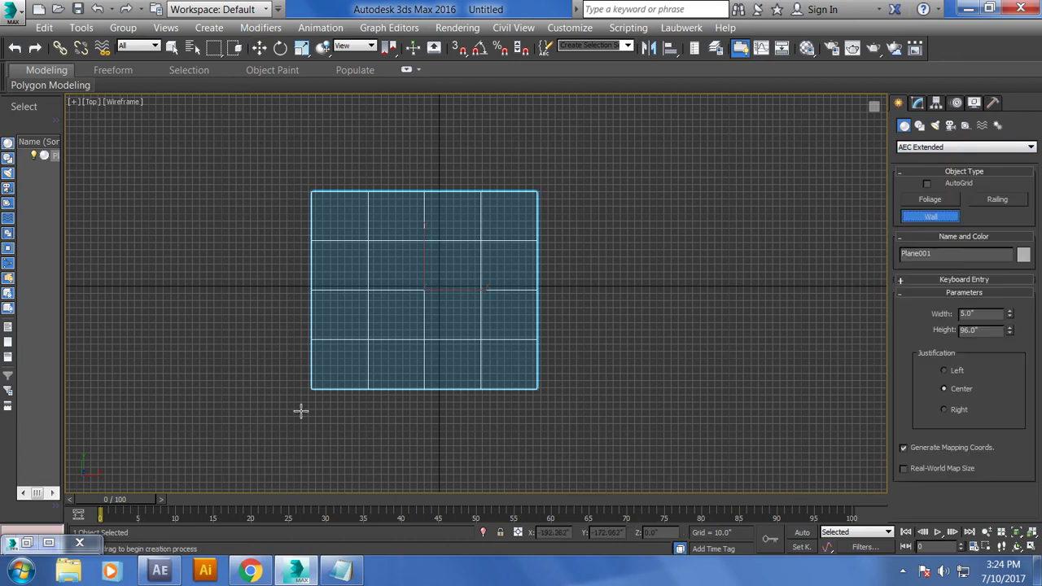
left_click(310, 389)
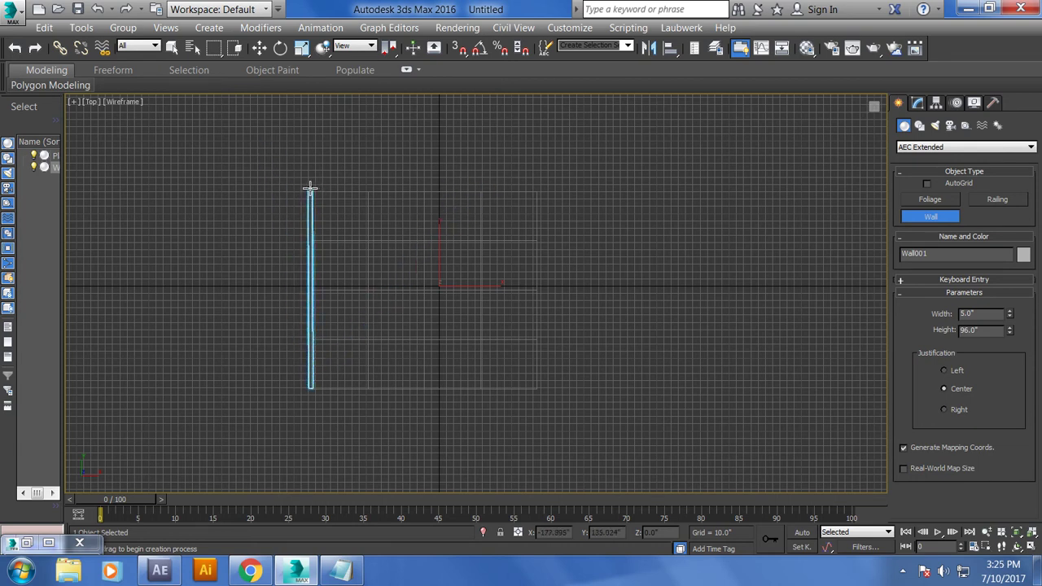
left_click(311, 189)
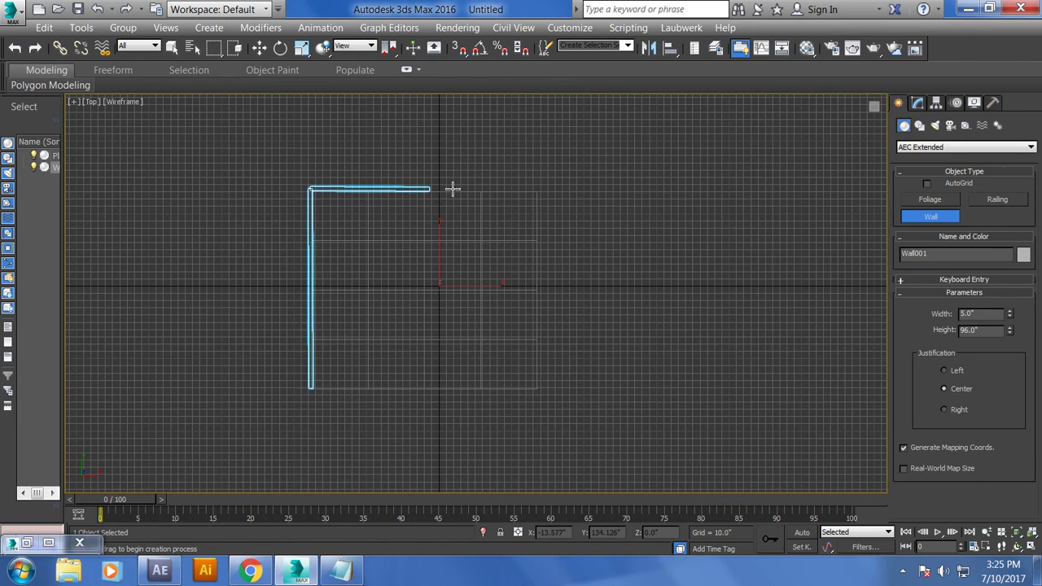
left_click(539, 190)
right_click(554, 344)
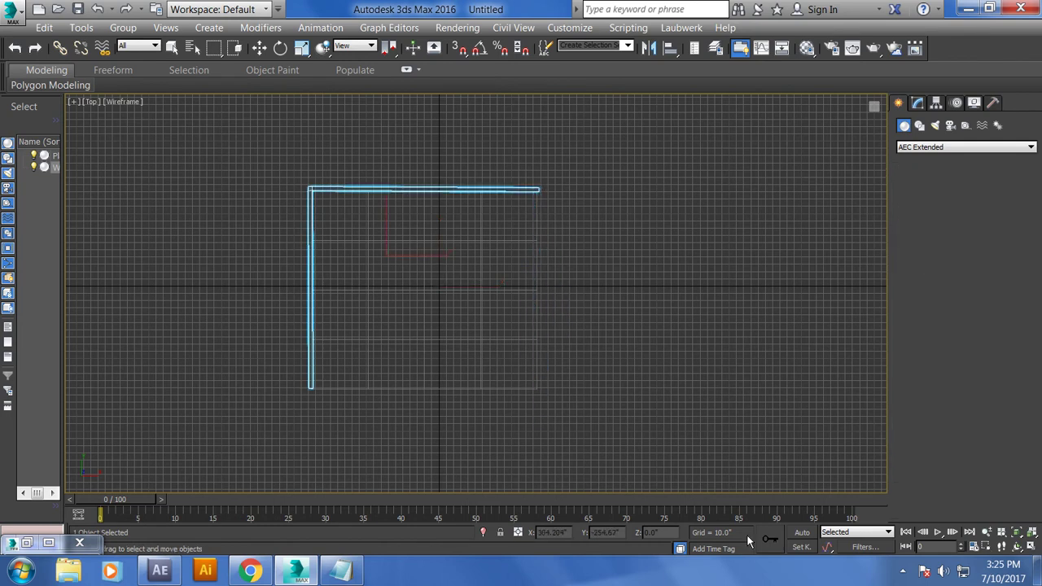
Orbit the maximized Perspective view to look inside the wall corner
key("alt+w")
middle_click_drag(715, 397, 637, 416, "alt")
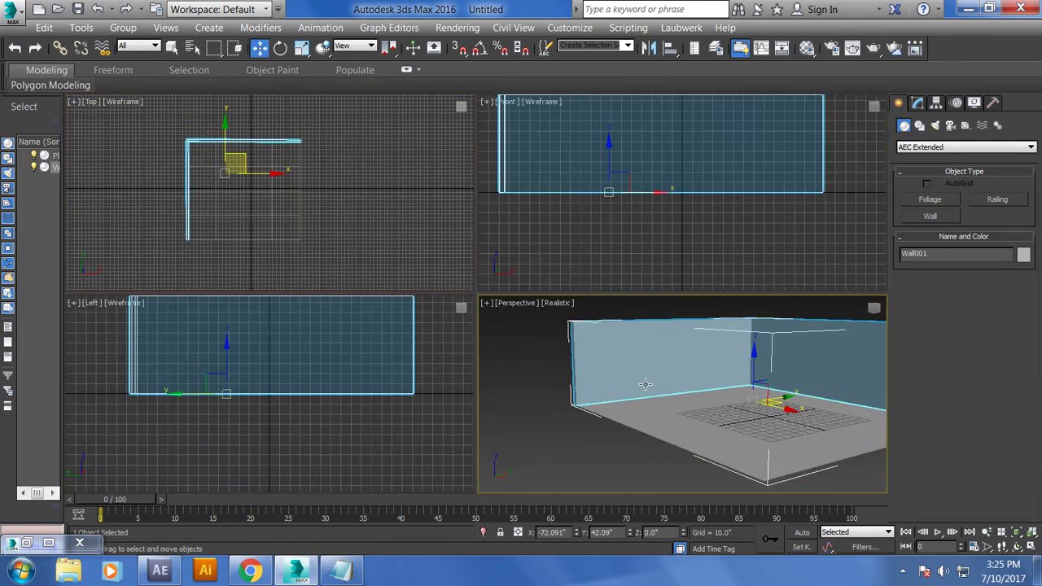
key("alt+w")
mouse_move(660, 344)
middle_mouse_down("alt")
mouse_move(663, 361)
mouse_move(693, 370)
mouse_move(607, 356)
mouse_move(554, 371)
middle_mouse_up("alt")
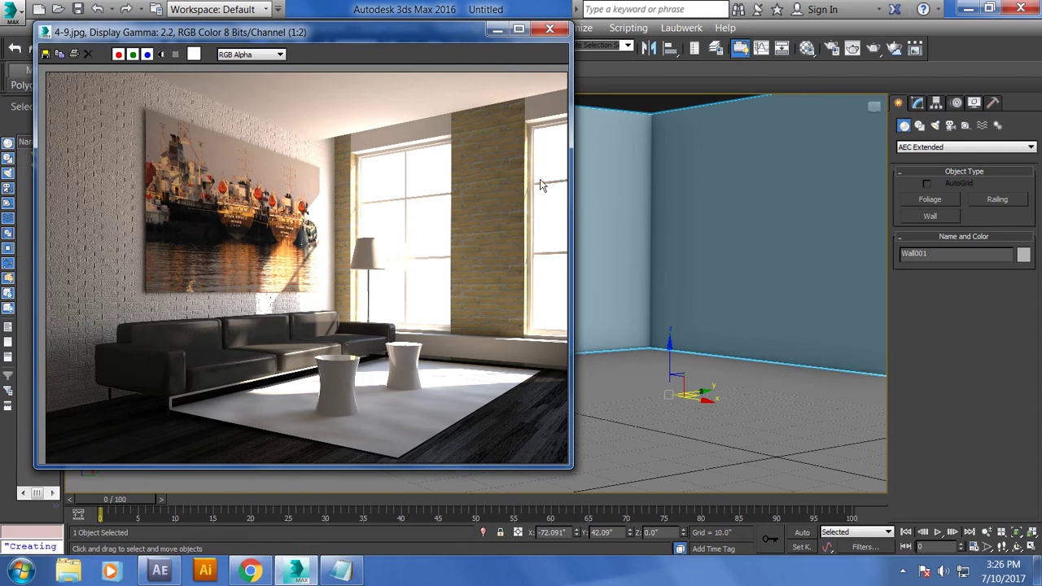
key("super+d")
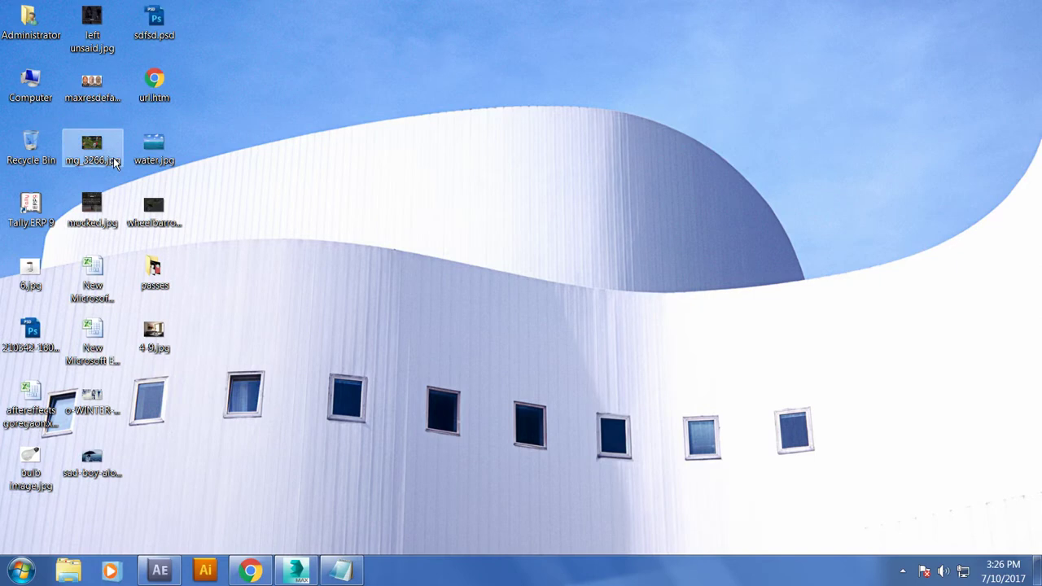
right_click(154, 340)
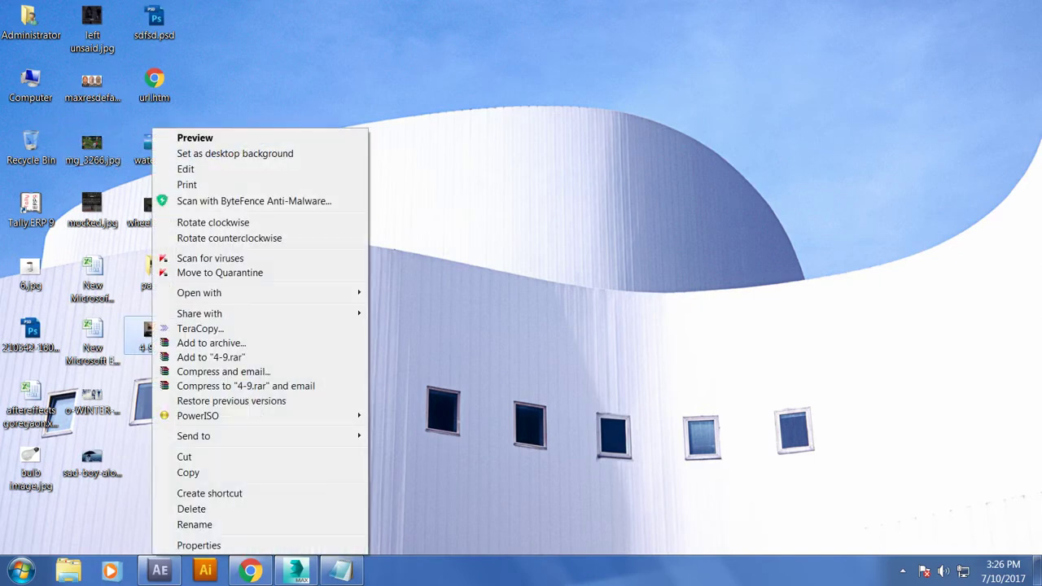
left_click(263, 543)
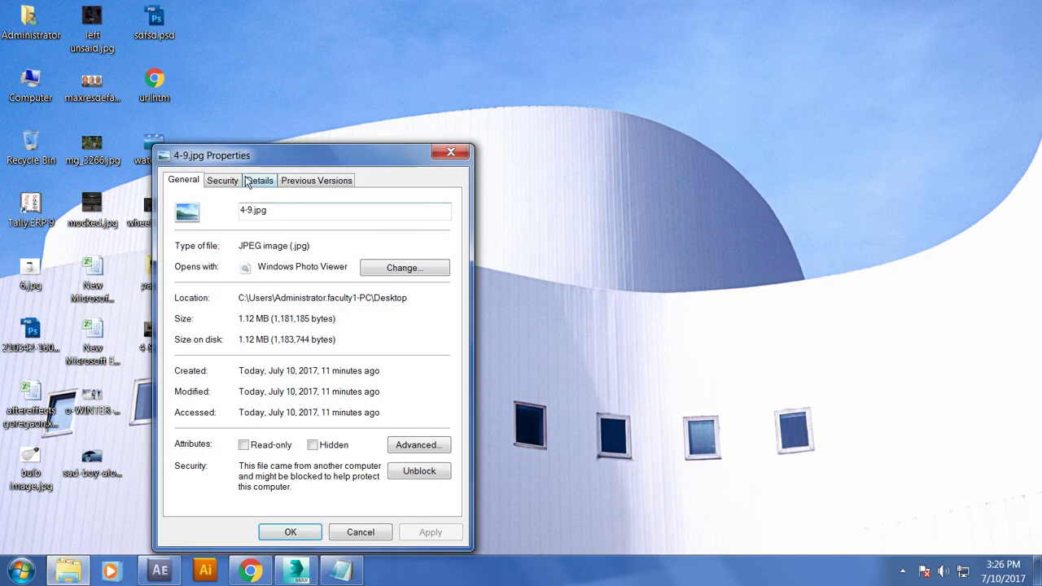
left_click(259, 180)
left_click(355, 536)
mouse_move(296, 570)
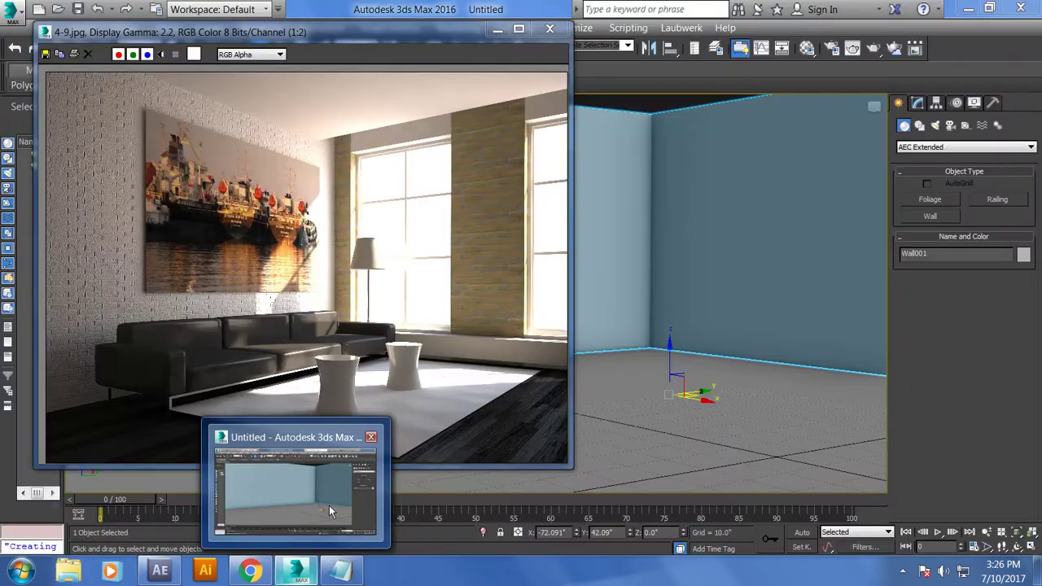
In Render Setup, set the output size to 1600 × 1200 and enable Force 2-Sided
left_click(329, 506)
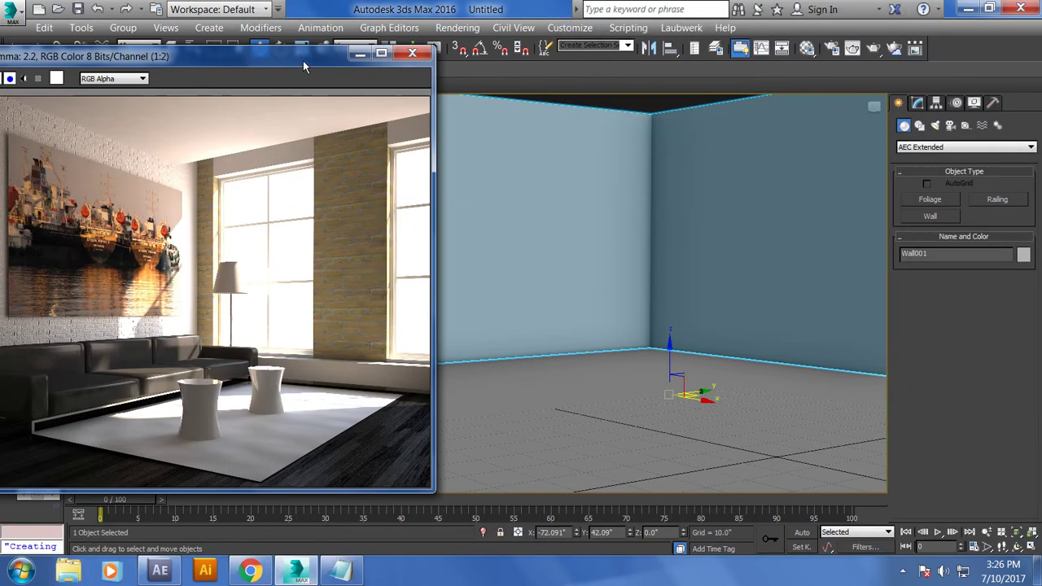
left_click_drag(441, 36, 303, 60)
left_click(478, 26)
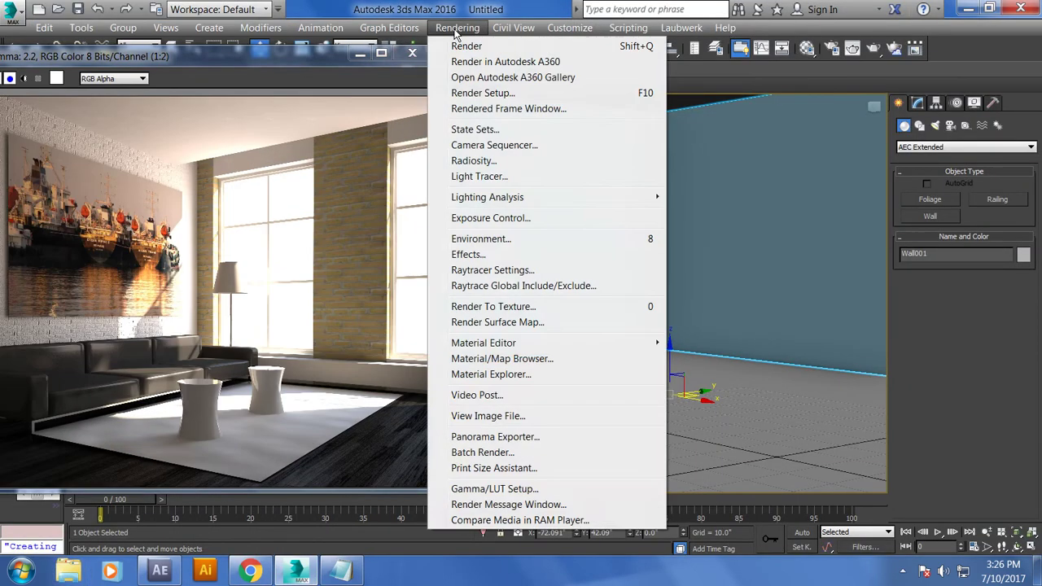
left_click(494, 96)
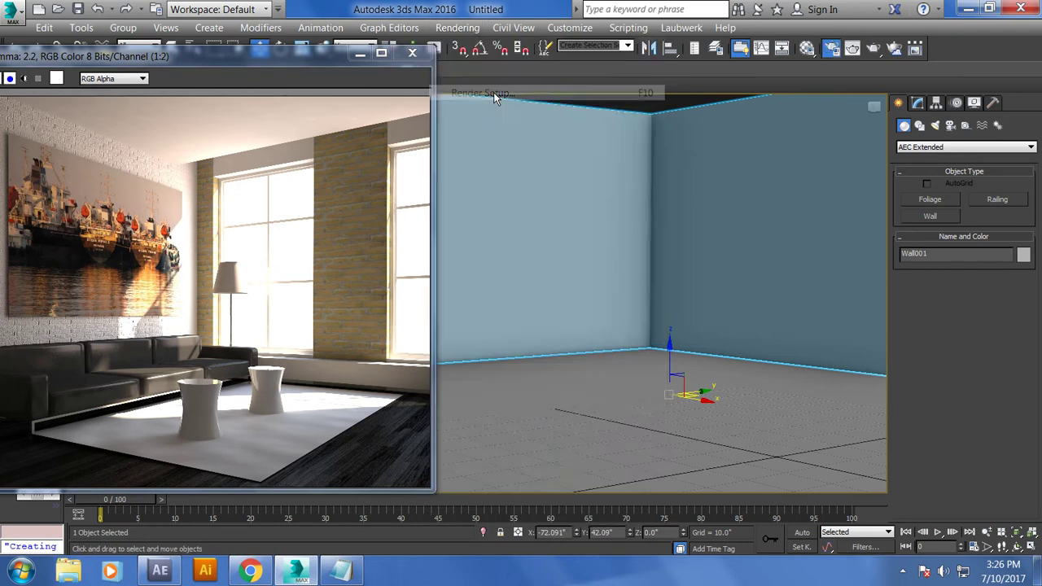
left_click_drag(635, 336, 632, 249)
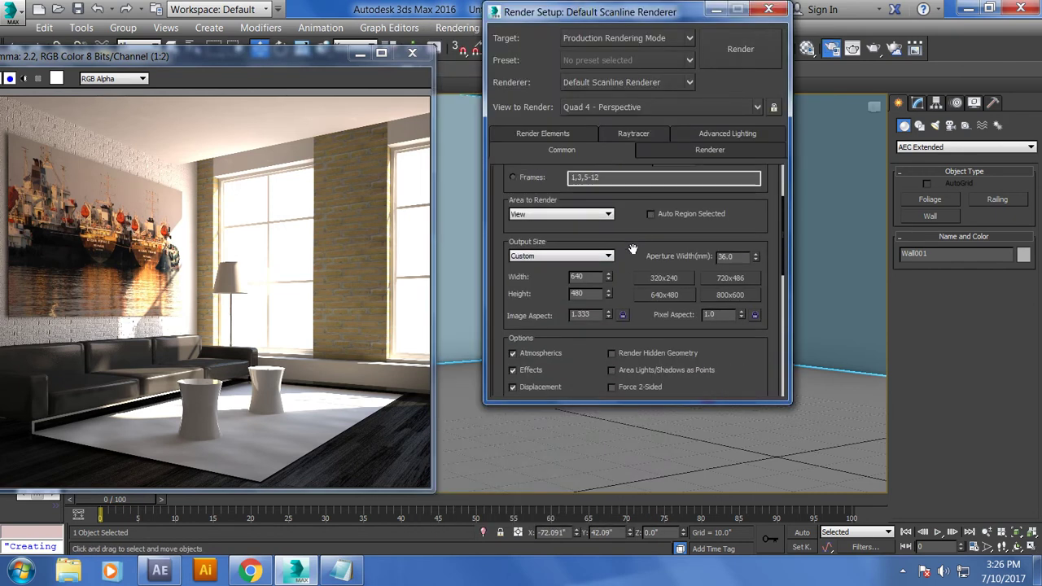
double_click(580, 277)
type("16")
left_click(642, 388)
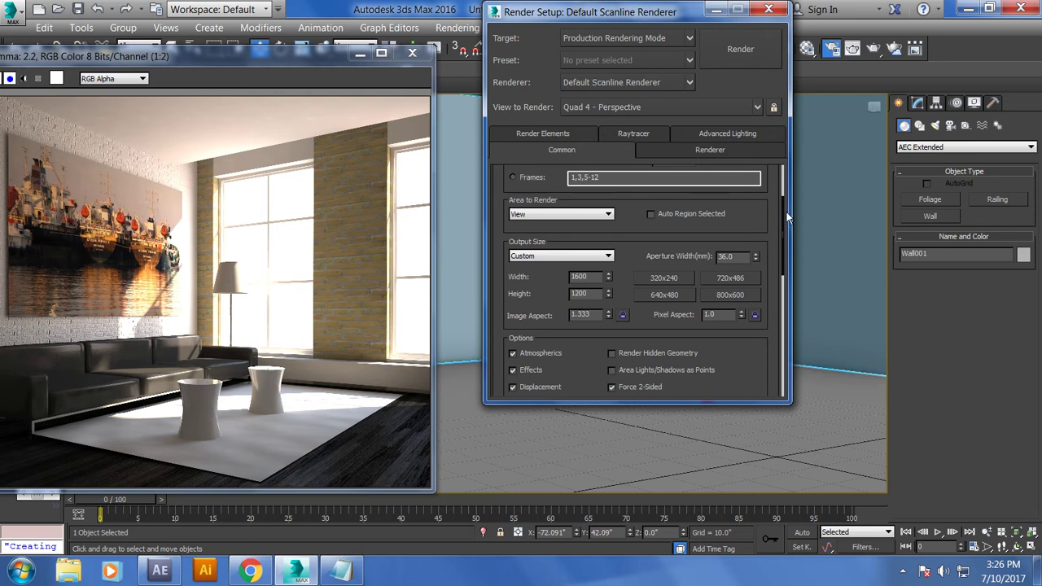
left_click(770, 11)
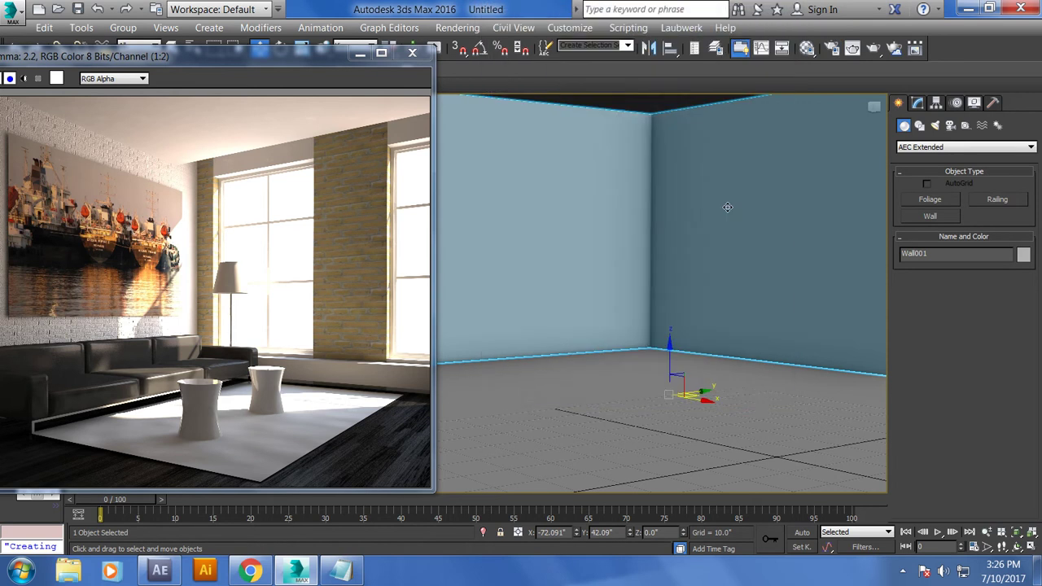
key("shift+f")
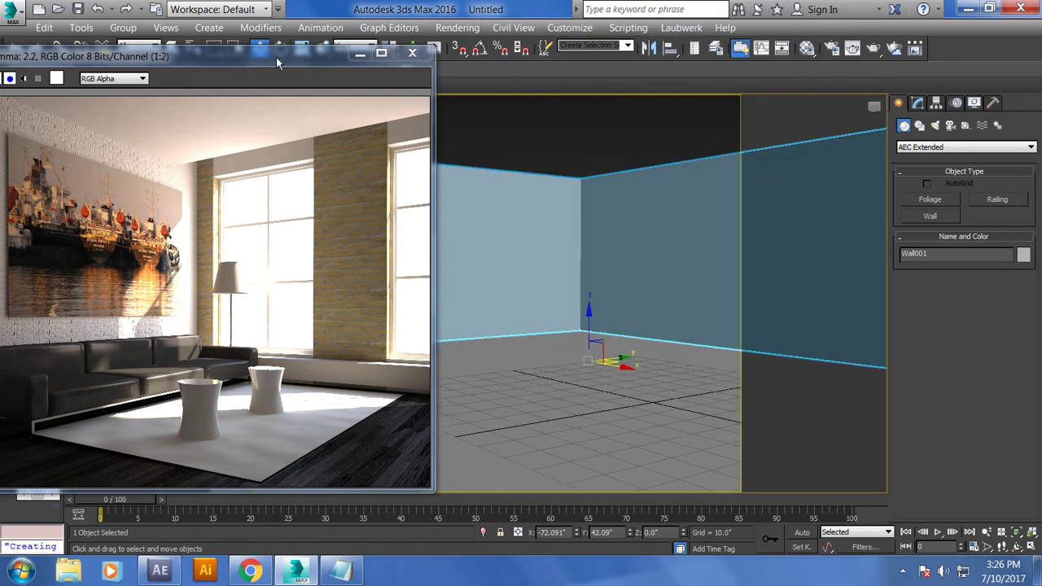
left_click_drag(277, 57, 1003, 141)
mouse_move(509, 272)
middle_mouse_down("alt")
mouse_move(354, 272)
mouse_move(414, 257)
middle_mouse_up("alt")
left_click_drag(843, 134, 896, 273)
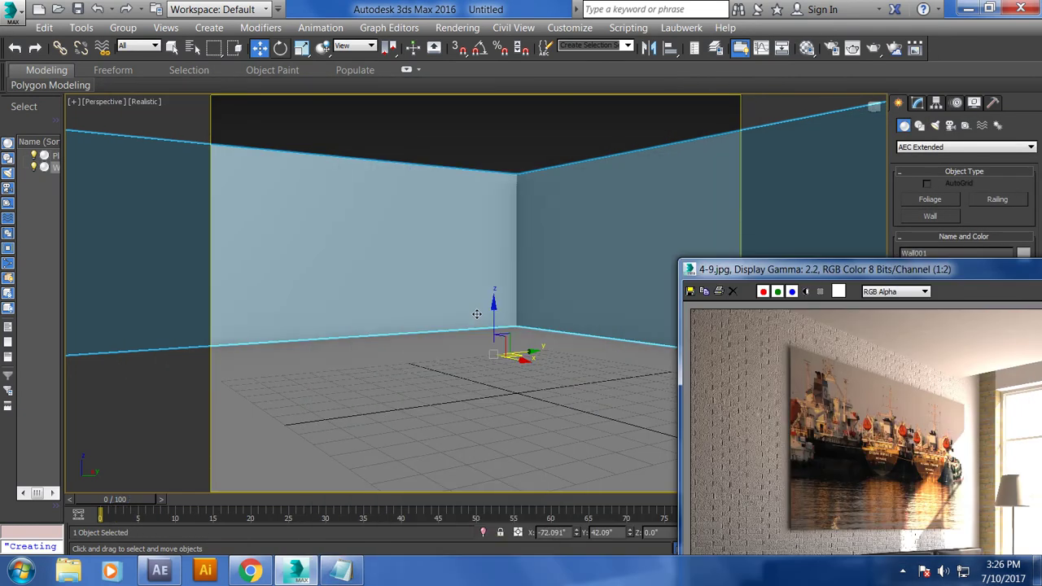
key("Up")
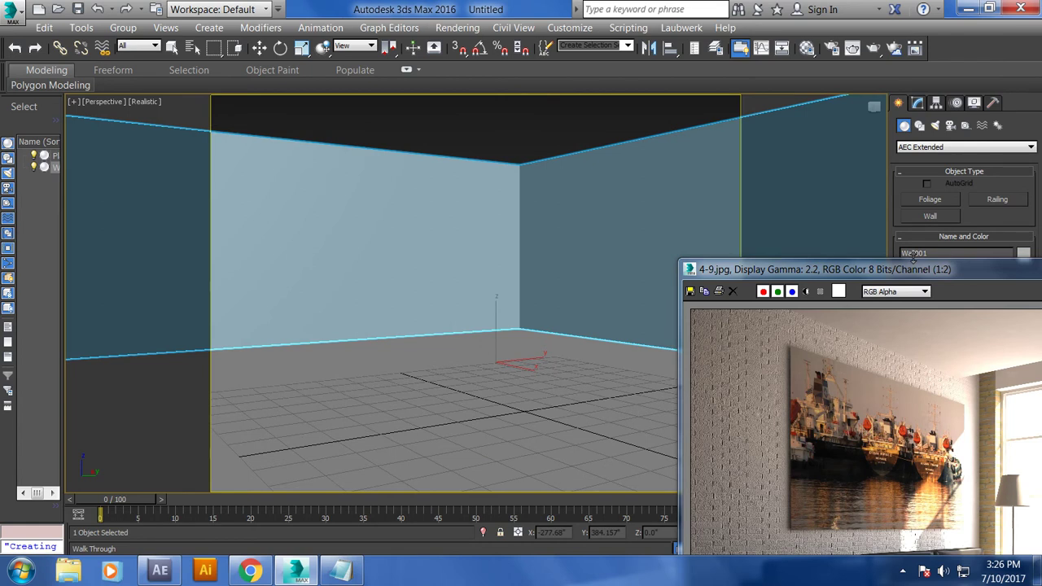
mouse_move(909, 271)
left_mouse_down()
mouse_move(496, 103)
mouse_move(904, 191)
left_mouse_up()
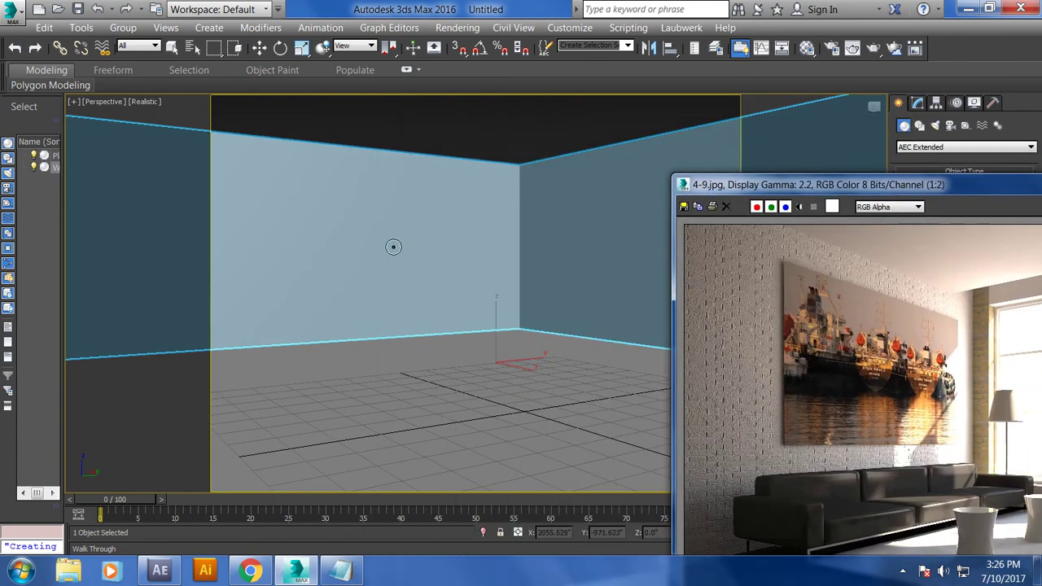
left_click_drag(393, 247, 400, 243)
key("Left")
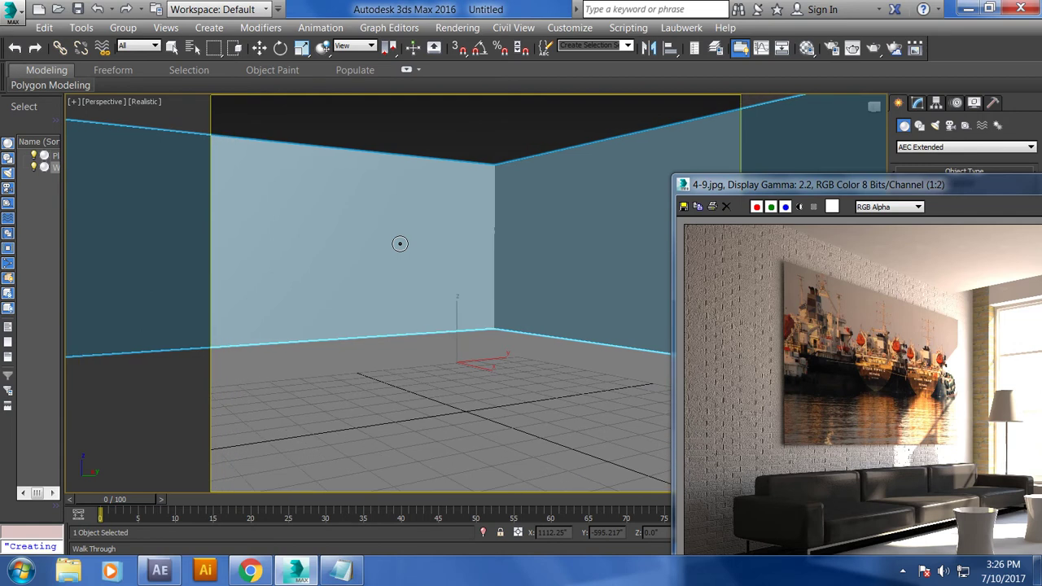
key("Left")
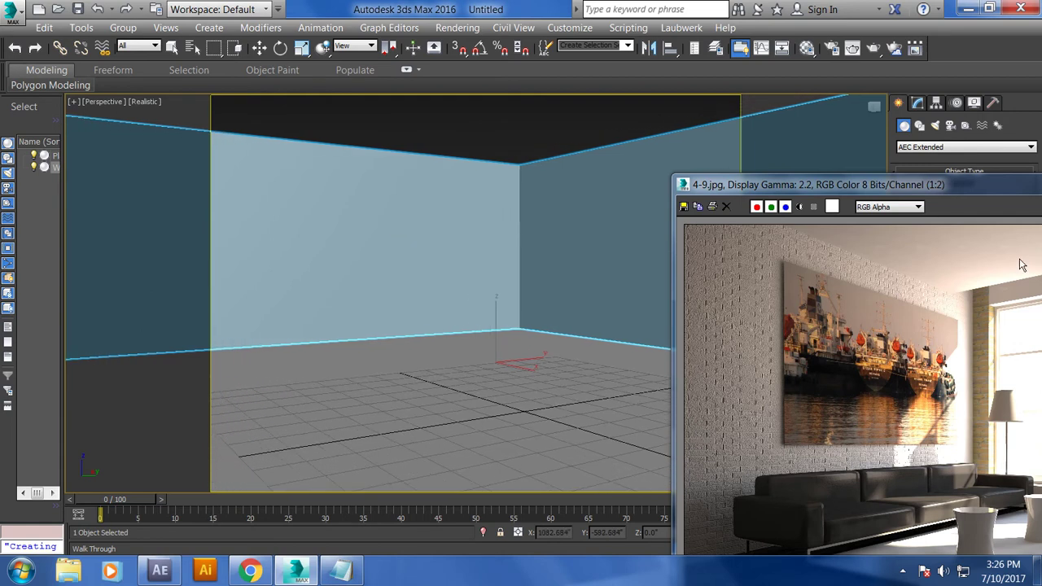
left_click_drag(961, 188, 491, 340)
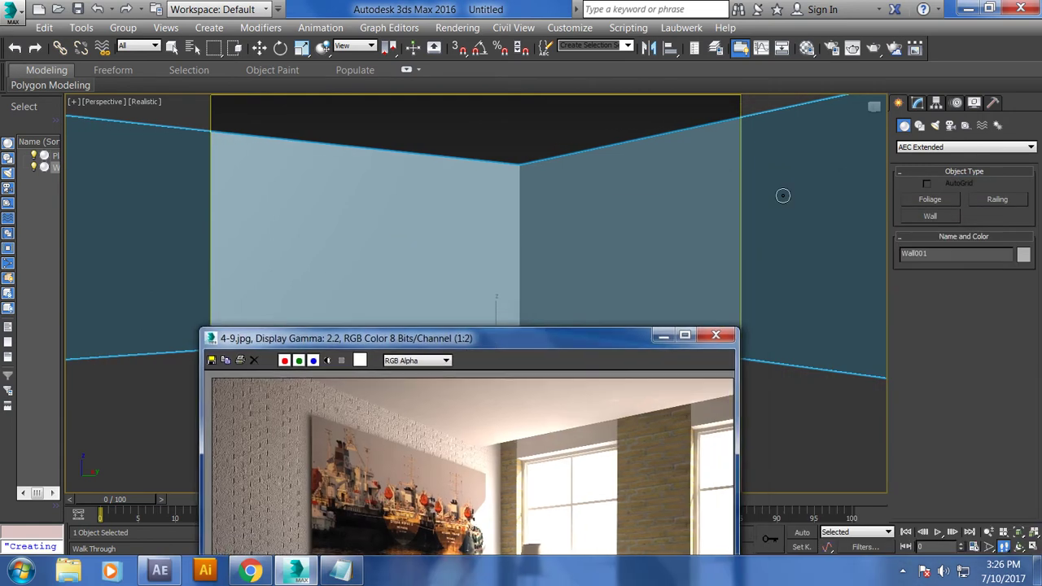
left_click(918, 103)
Exit walk-through and convert Wall001 to an Editable Poly, entering Vertex level
key("w")
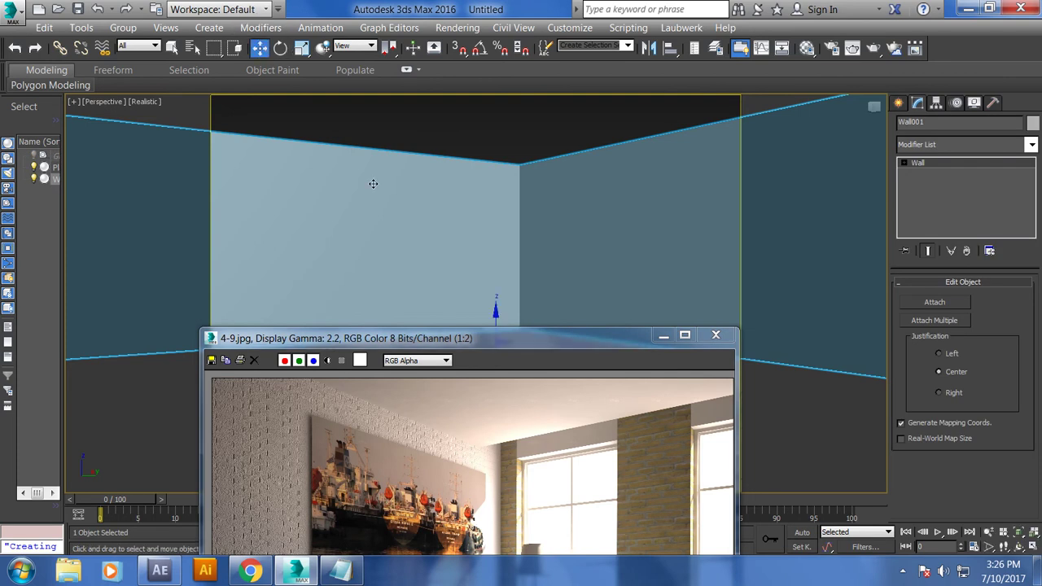
scroll(373, 183, "down", 5)
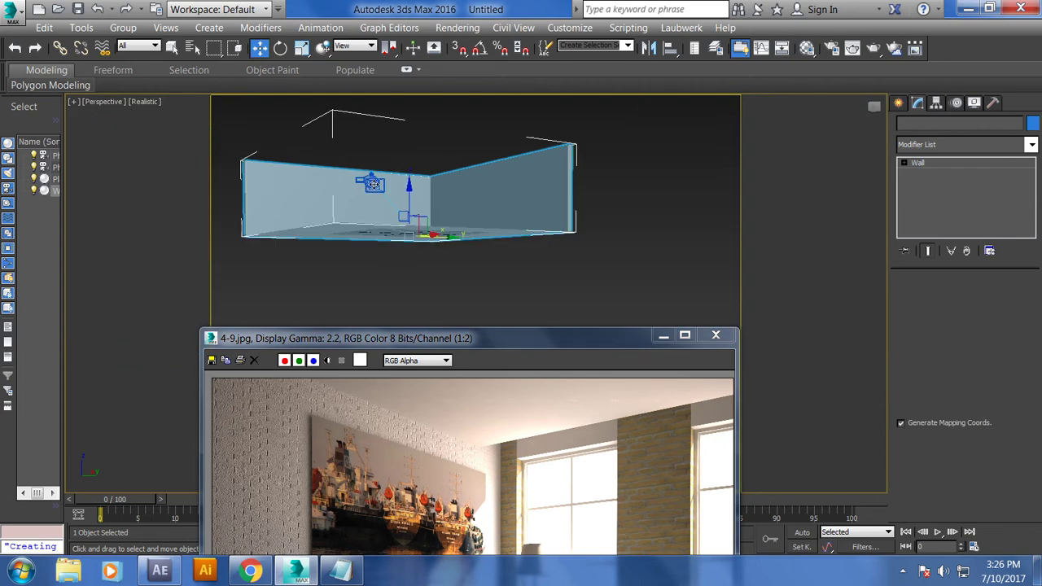
key("1")
middle_click_drag(373, 183, 524, 240, "alt")
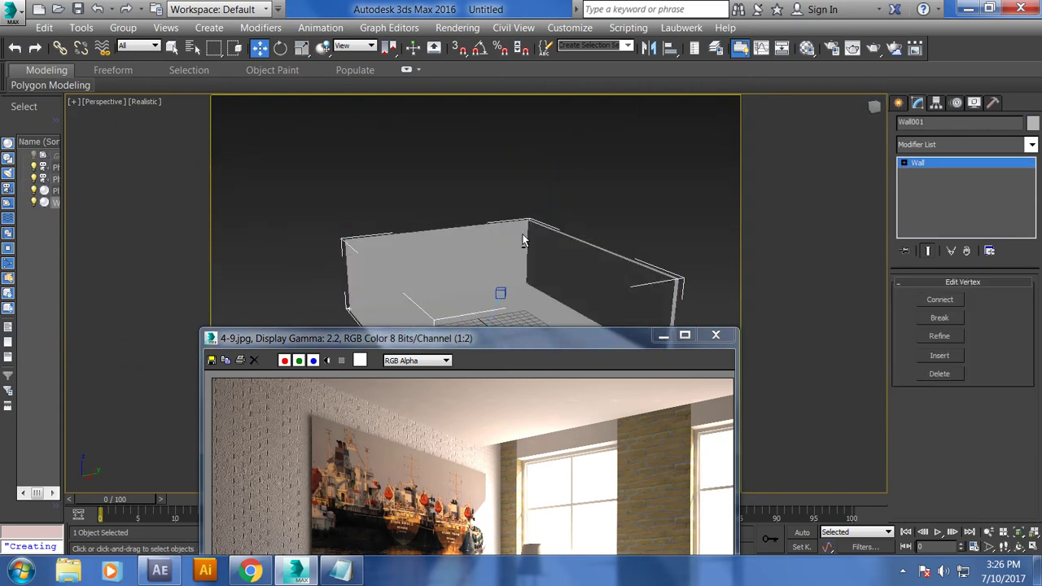
right_click(480, 250)
mouse_move(509, 410)
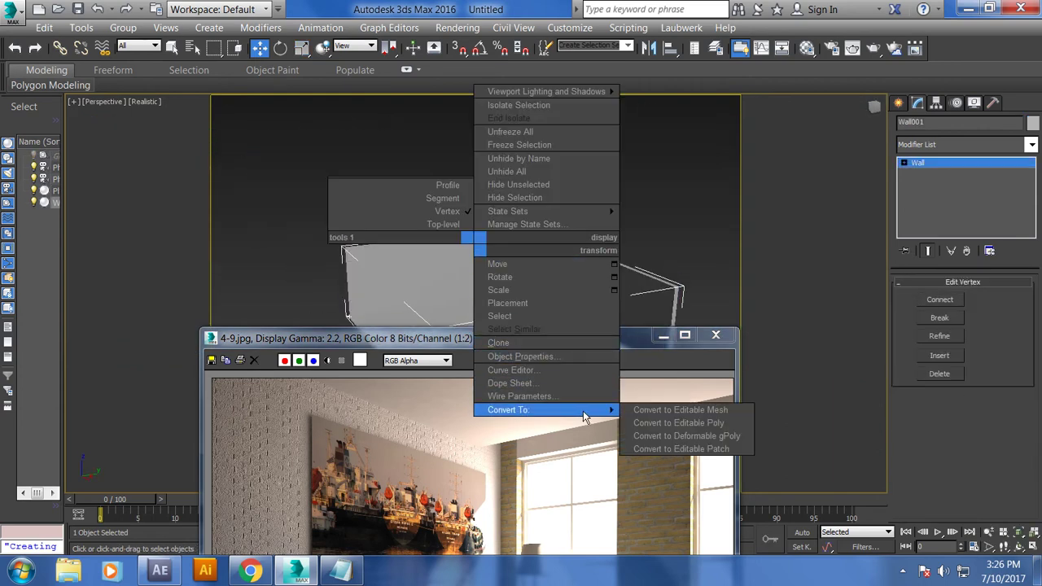
left_click(675, 423)
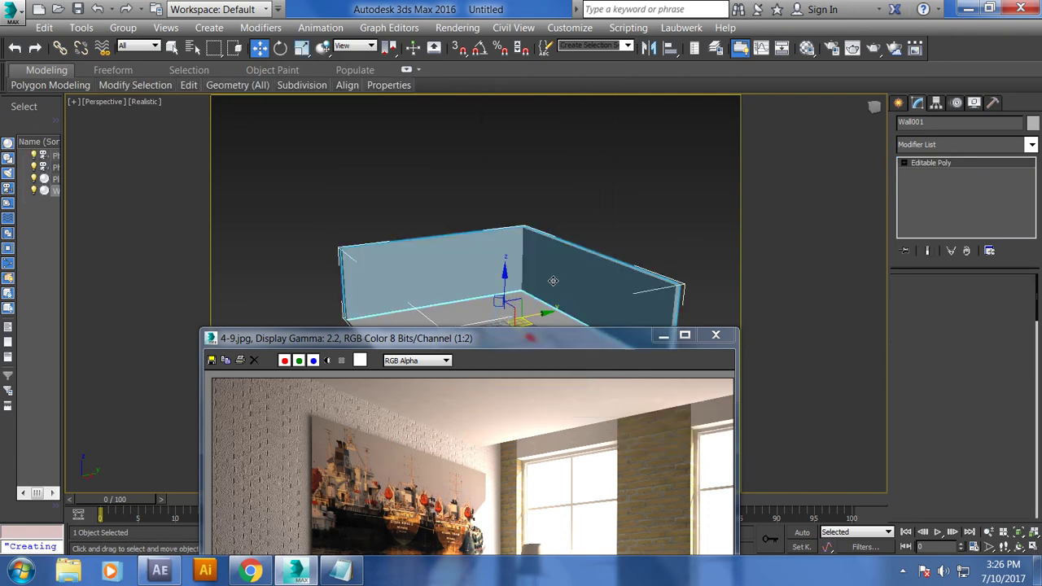
key("1")
middle_click_drag(537, 270, 533, 253, "alt")
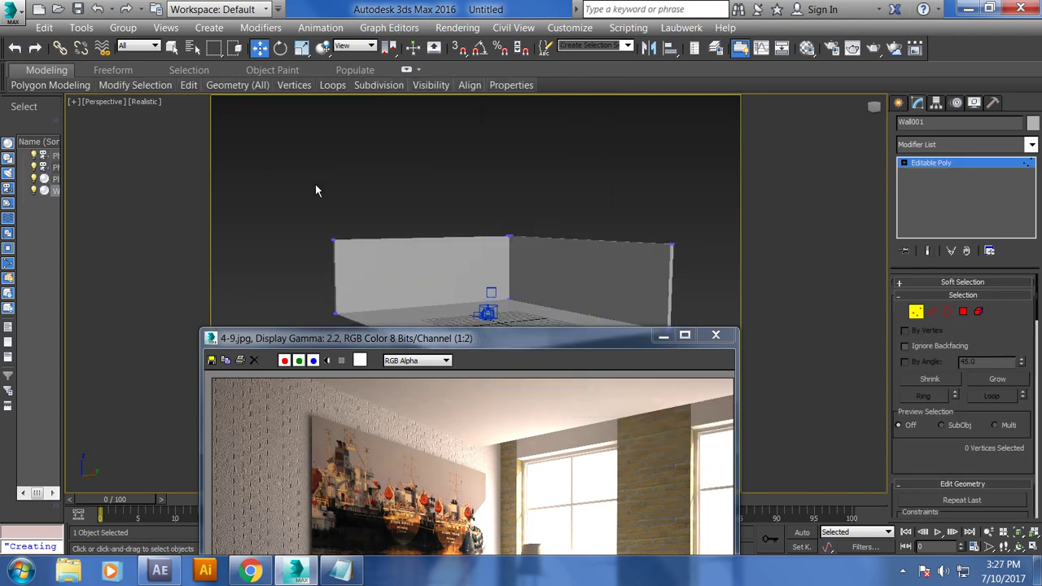
Select the wall's 12 top vertices, raise them, and check the PhysCamera001 view
left_click_drag(729, 260, 727, 263)
key("F4")
left_click_drag(509, 192, 501, 173)
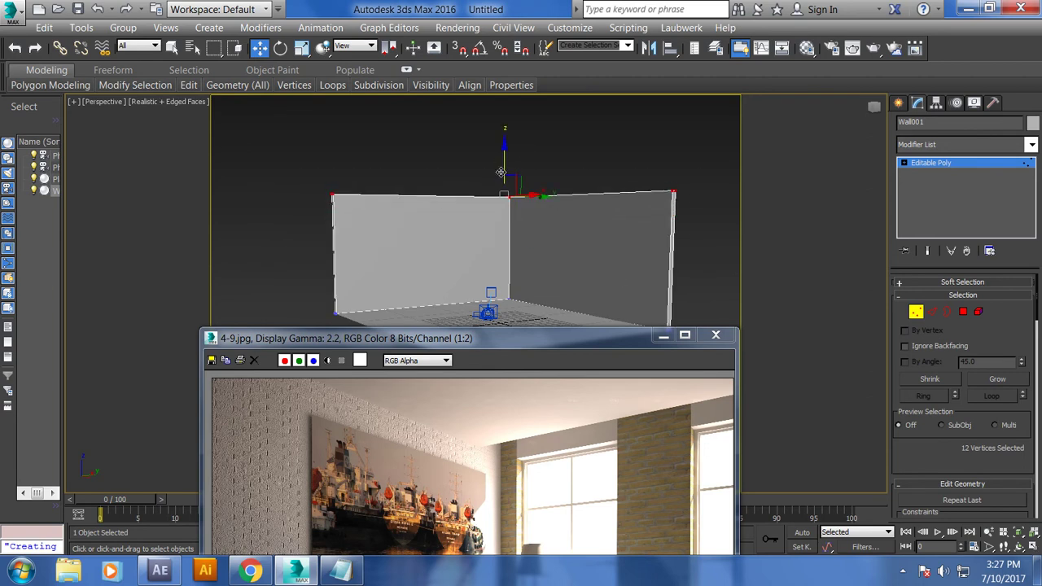
key("c")
mouse_move(556, 339)
left_mouse_down()
mouse_move(999, 246)
mouse_move(949, 247)
mouse_move(722, 375)
mouse_move(658, 465)
left_mouse_up()
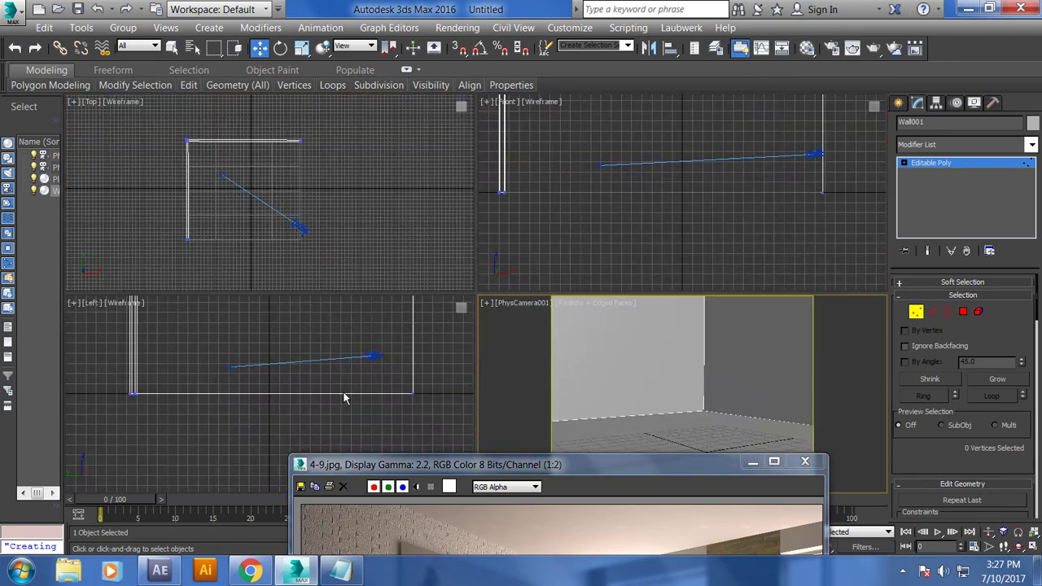
Lower the top vertices in the Left and Front views until the camera shows the ceiling
scroll(343, 397, "down", 2)
left_click(122, 314)
left_click(133, 330)
left_click_drag(490, 376, 489, 376)
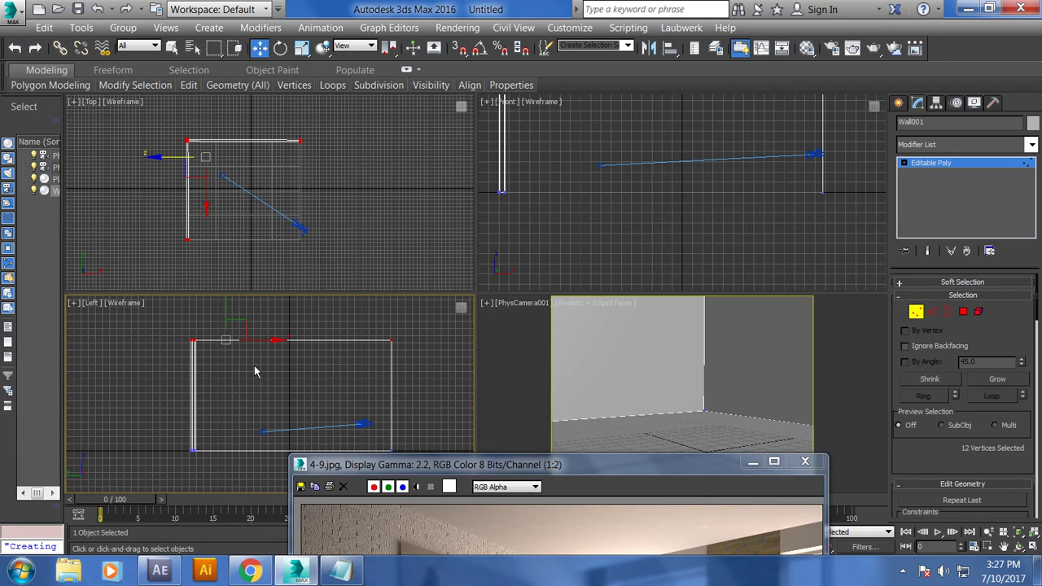
middle_click_drag(255, 372, 230, 413)
left_click_drag(202, 345, 210, 352)
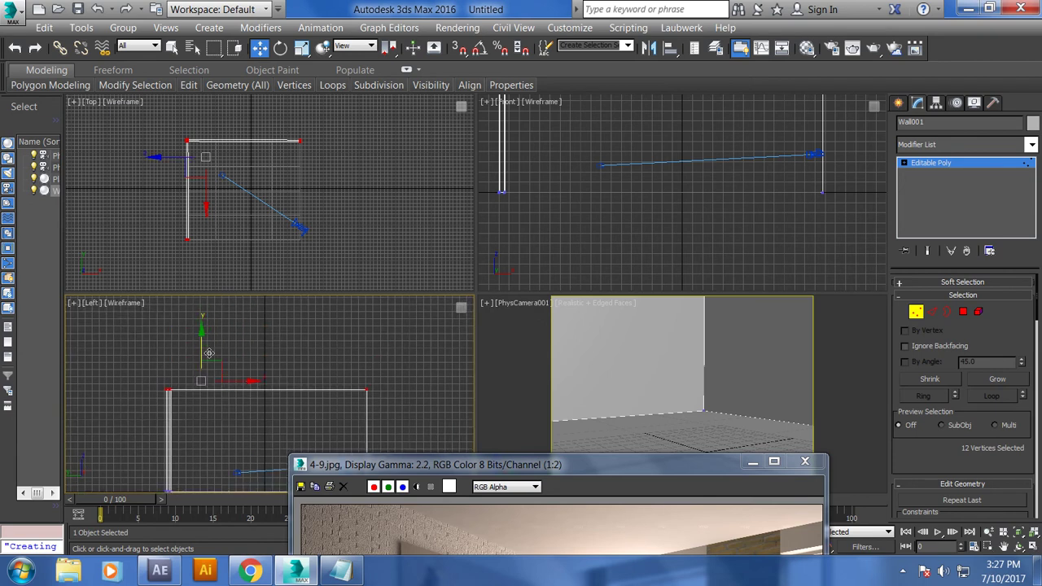
right_click(686, 365)
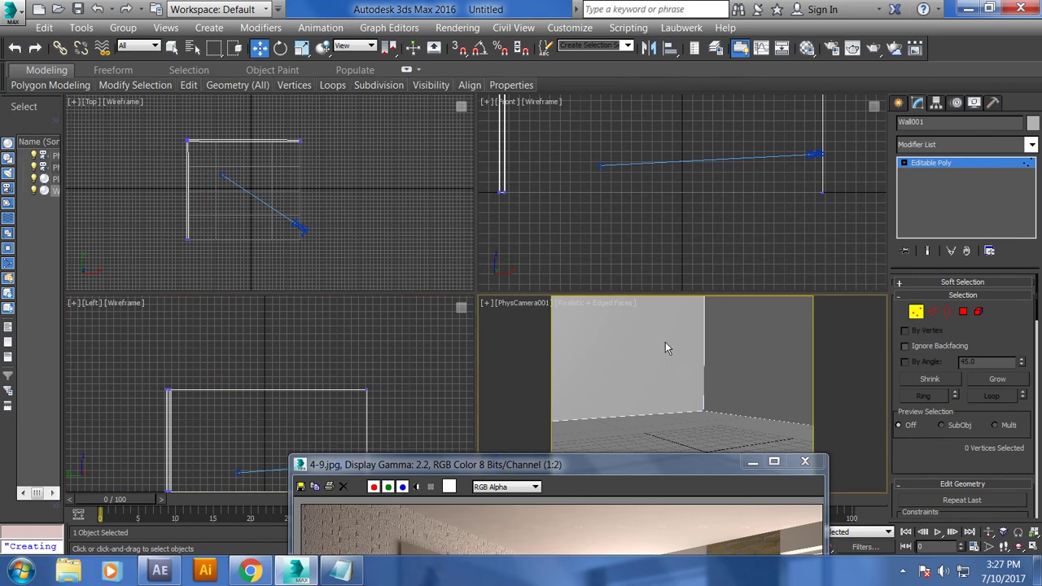
right_click(648, 250)
middle_click_drag(649, 251, 675, 246)
scroll(551, 154, "down", 2)
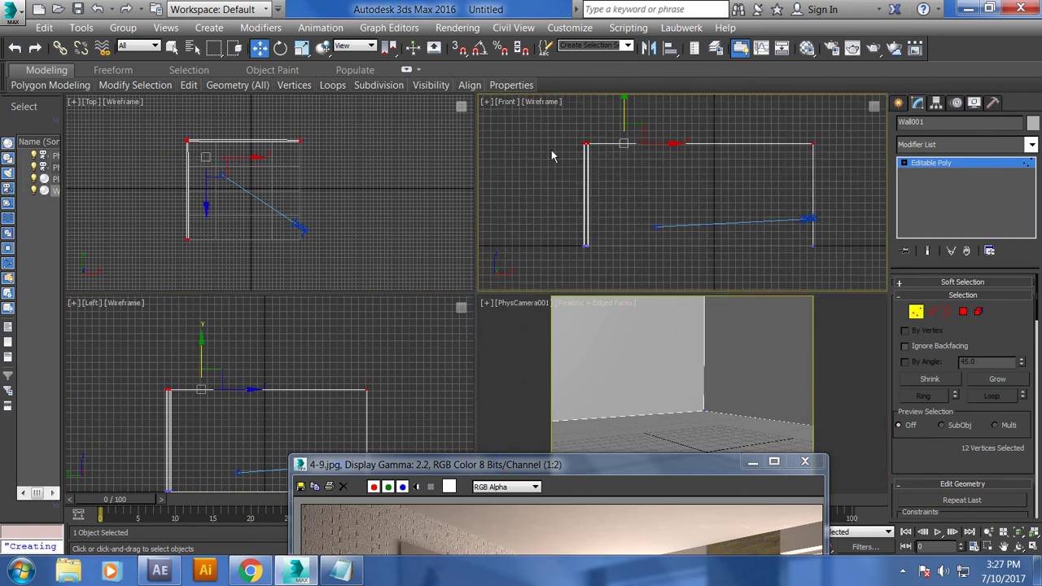
left_click_drag(628, 103, 630, 123)
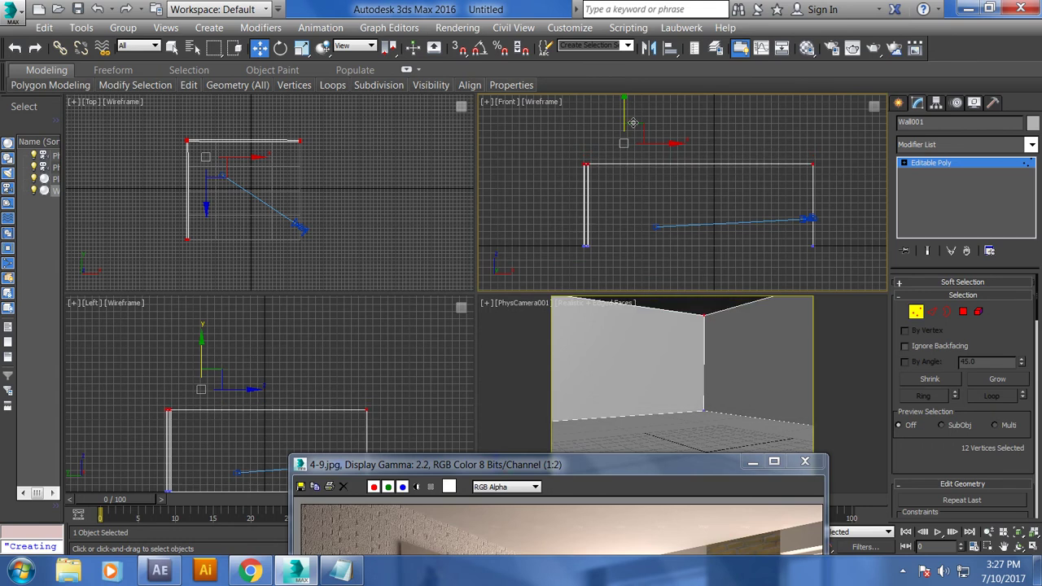
mouse_move(629, 468)
left_mouse_down()
mouse_move(389, 276)
mouse_move(330, 84)
left_mouse_up()
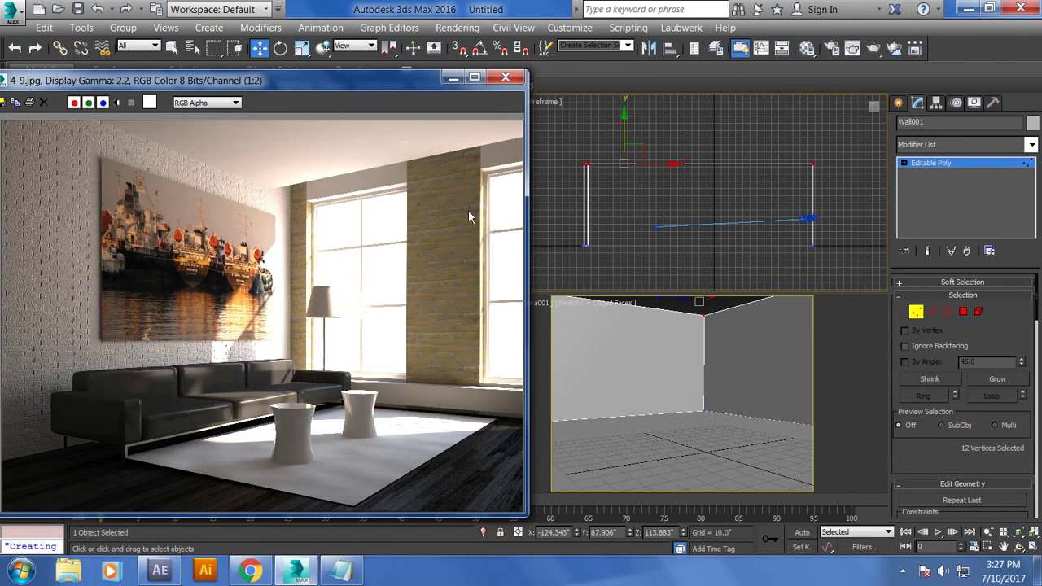
Maximize PhysCamera001, walk it to frame the inside corner like 4-9.jpg, then minimize the image
left_click(611, 359)
key("alt+w")
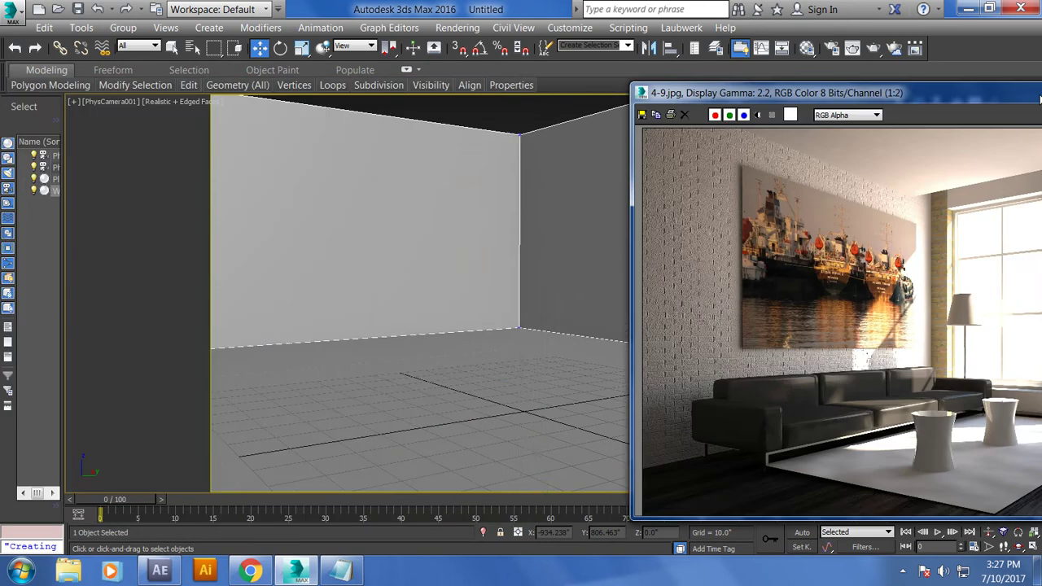
mouse_move(366, 81)
left_mouse_down()
mouse_move(1031, 138)
mouse_move(628, 150)
mouse_move(690, 282)
mouse_move(770, 259)
mouse_move(811, 327)
left_mouse_up()
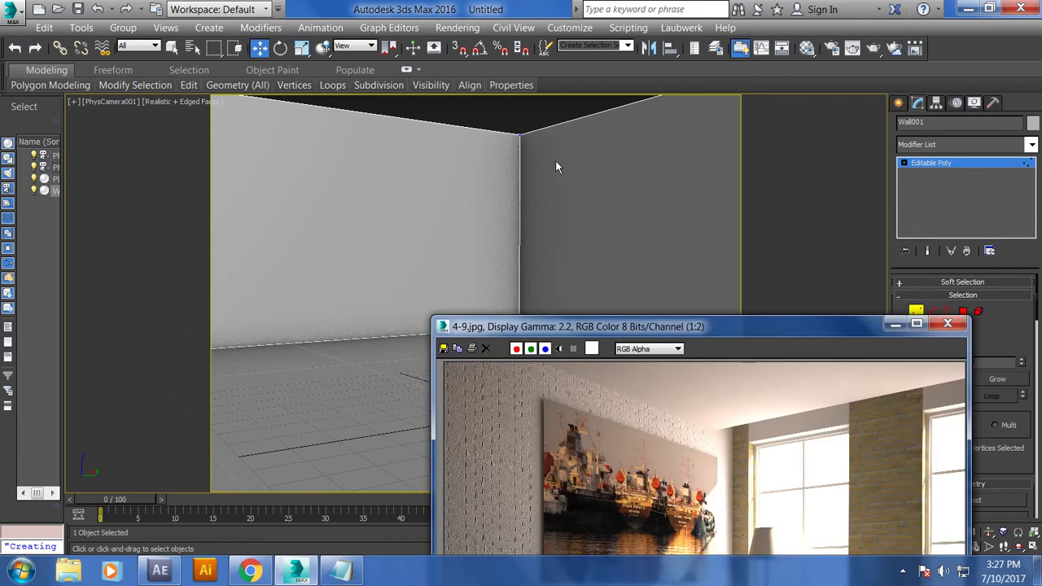
key("Up")
key("Right")
key("Left")
left_click_drag(699, 327, 721, 69)
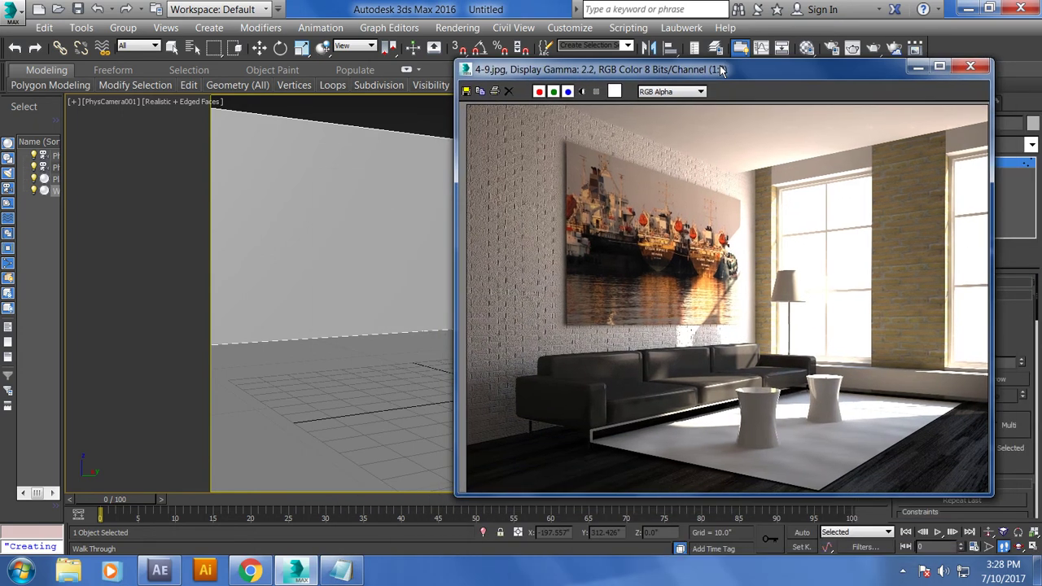
left_click_drag(713, 70, 544, 75)
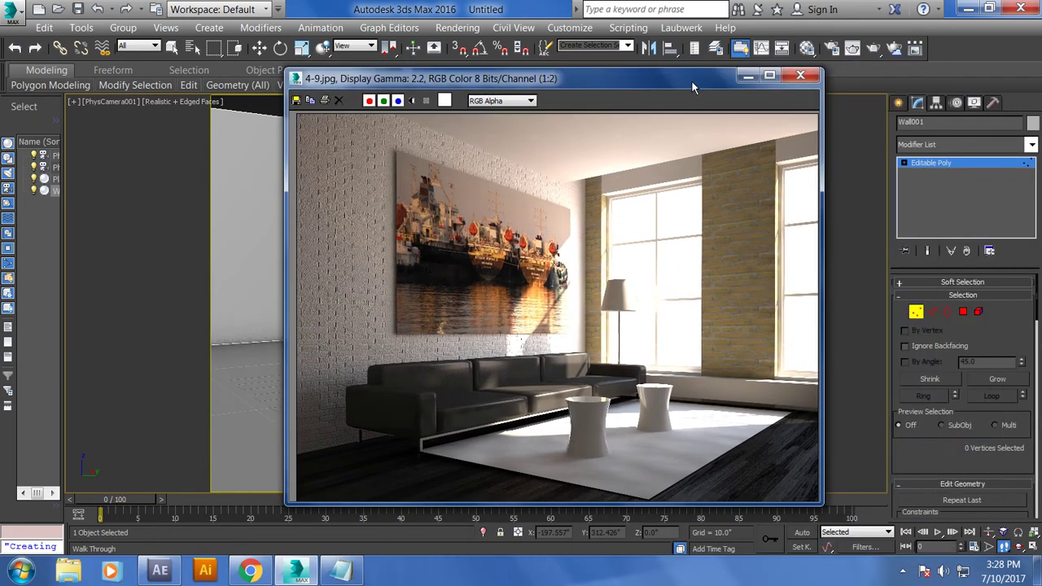
left_click(748, 75)
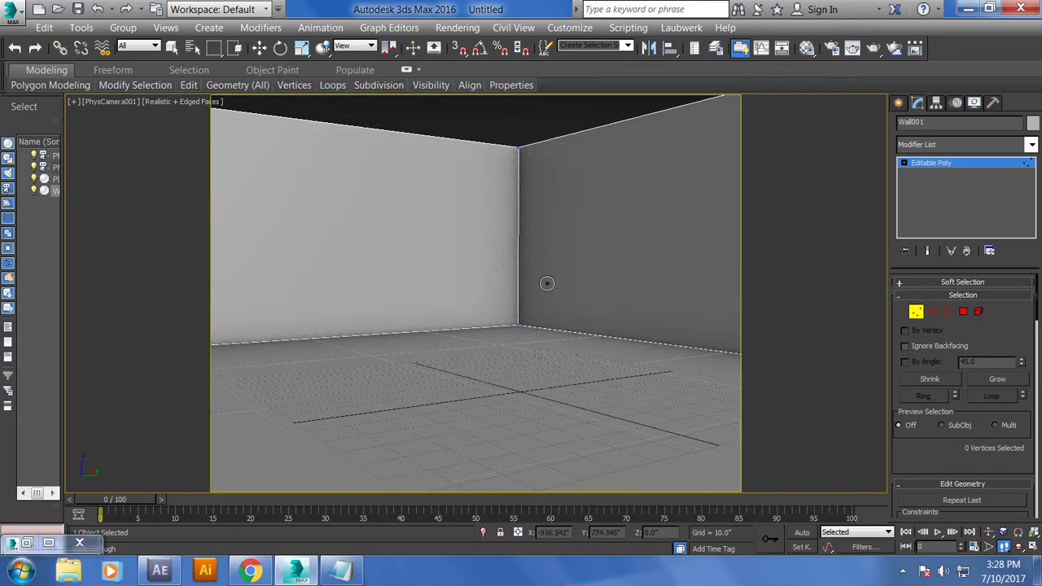
Zoom and orbit the Perspective view out to a room overview and dismiss the autosave warning
key("p")
scroll(547, 239, "down", 5)
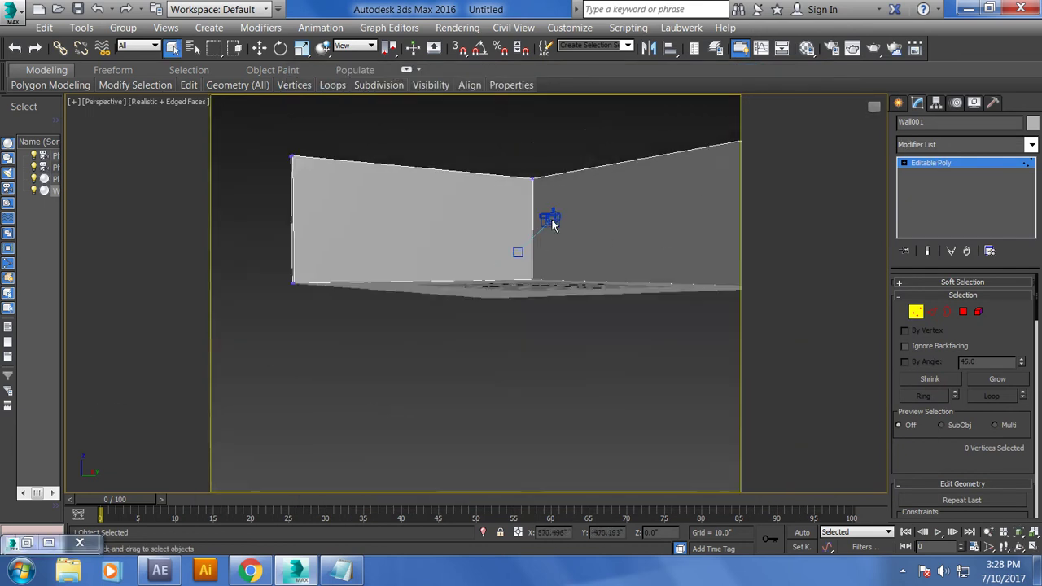
middle_click_drag(548, 239, 568, 235, "alt")
scroll(568, 235, "down", 3)
mouse_move(524, 267)
middle_mouse_down("alt")
mouse_move(578, 252)
mouse_move(565, 288)
middle_mouse_up("alt")
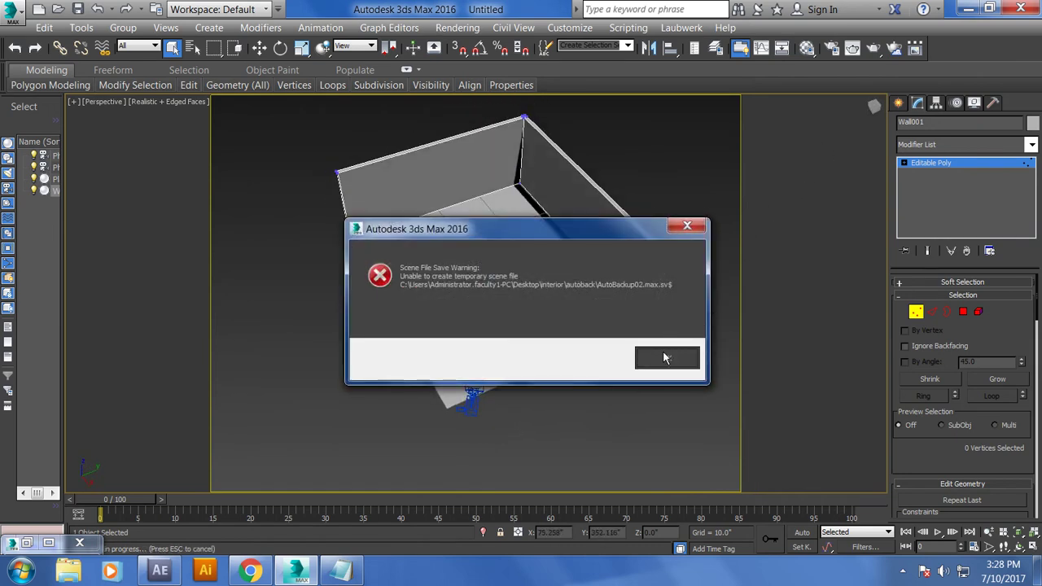
left_click(664, 354)
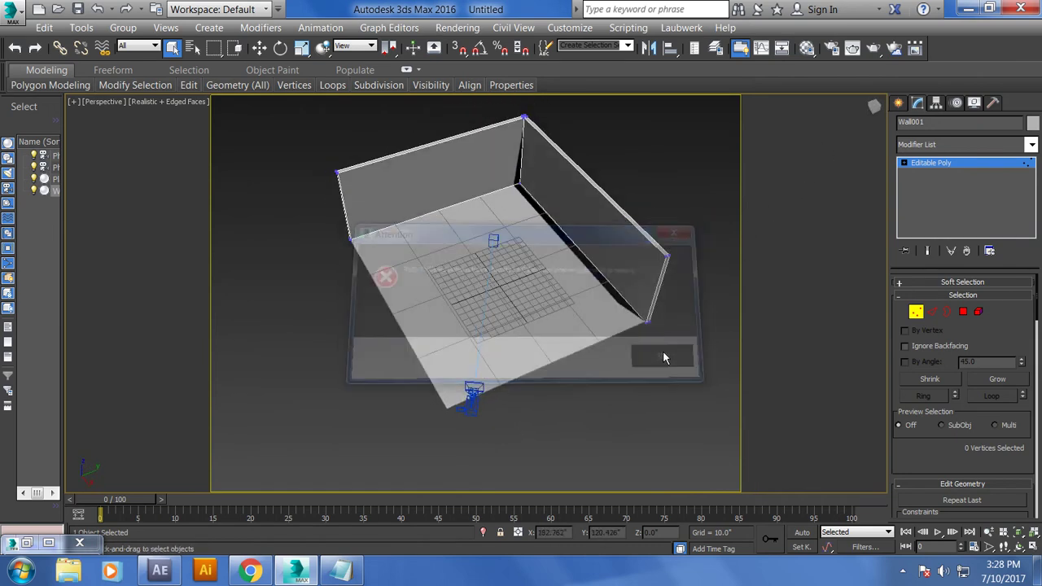
Leave Wall001's vertex level and start a Standard Primitives box in the Top view
key("w")
left_click(951, 164)
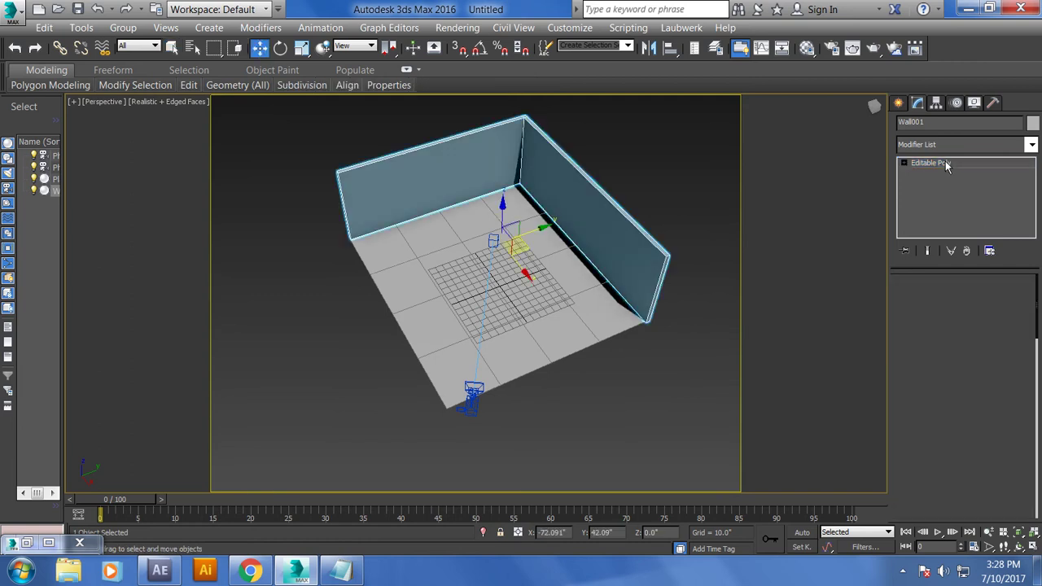
left_click(899, 105)
left_click(917, 147)
left_click(928, 155)
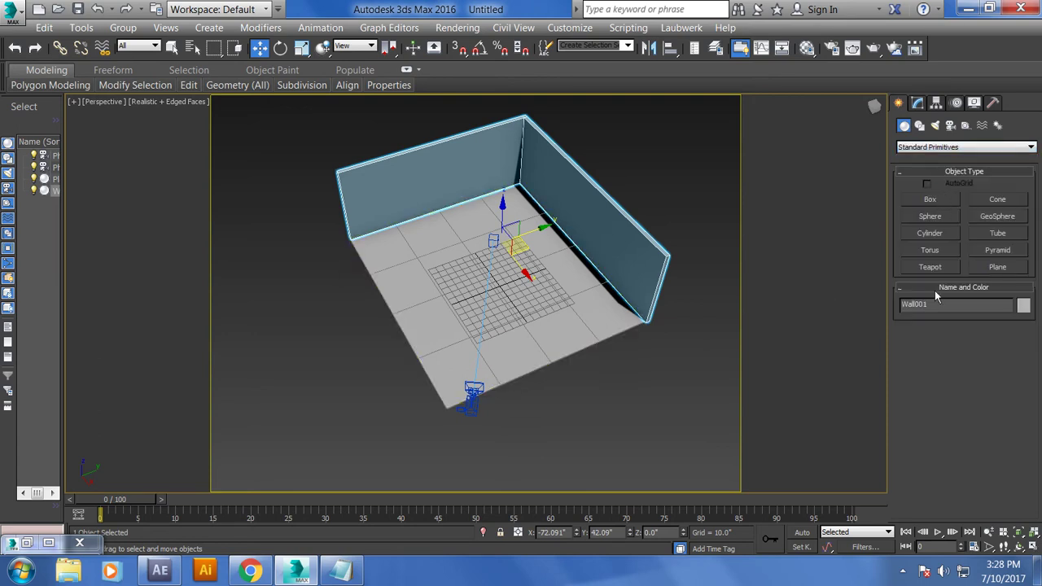
left_click(929, 200)
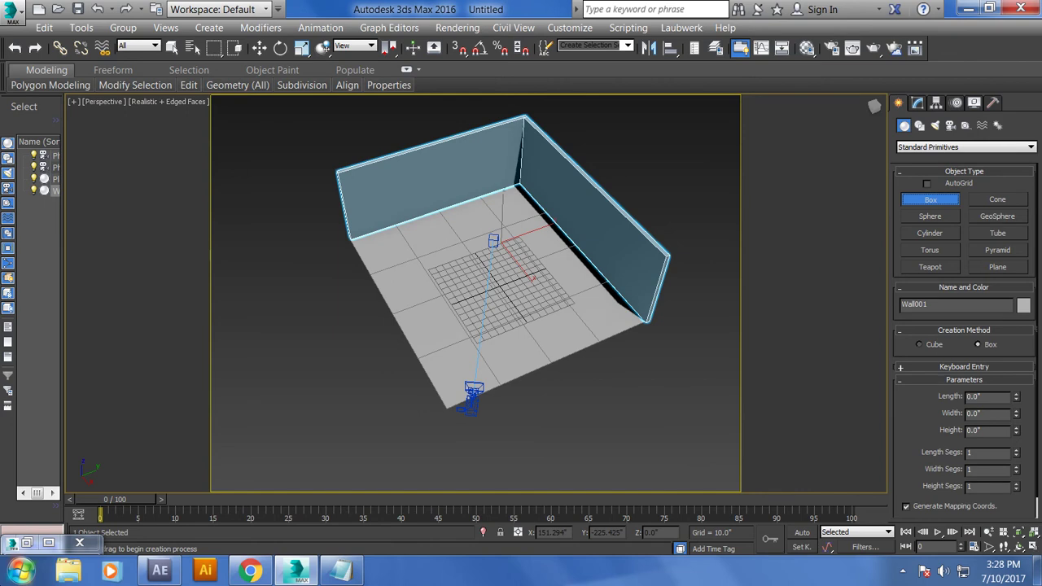
key("alt+w")
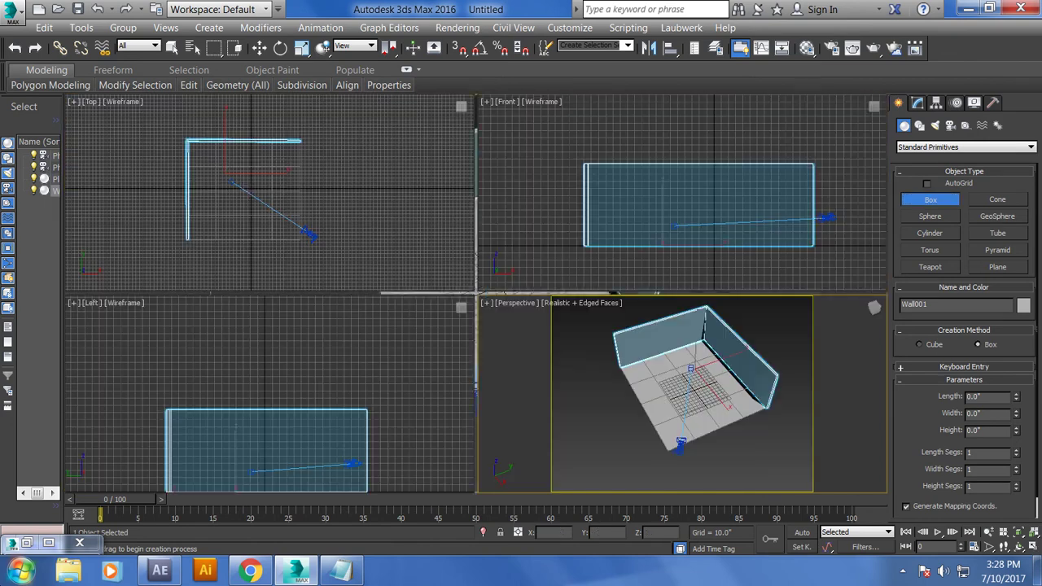
middle_click(139, 195)
middle_click_drag(139, 195, 155, 195)
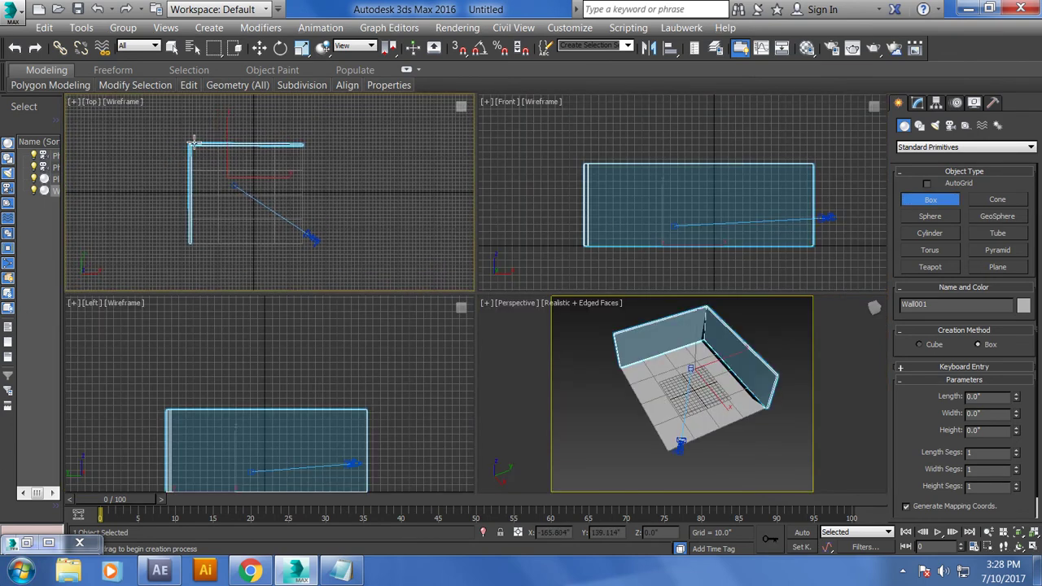
left_click_drag(191, 158, 304, 244)
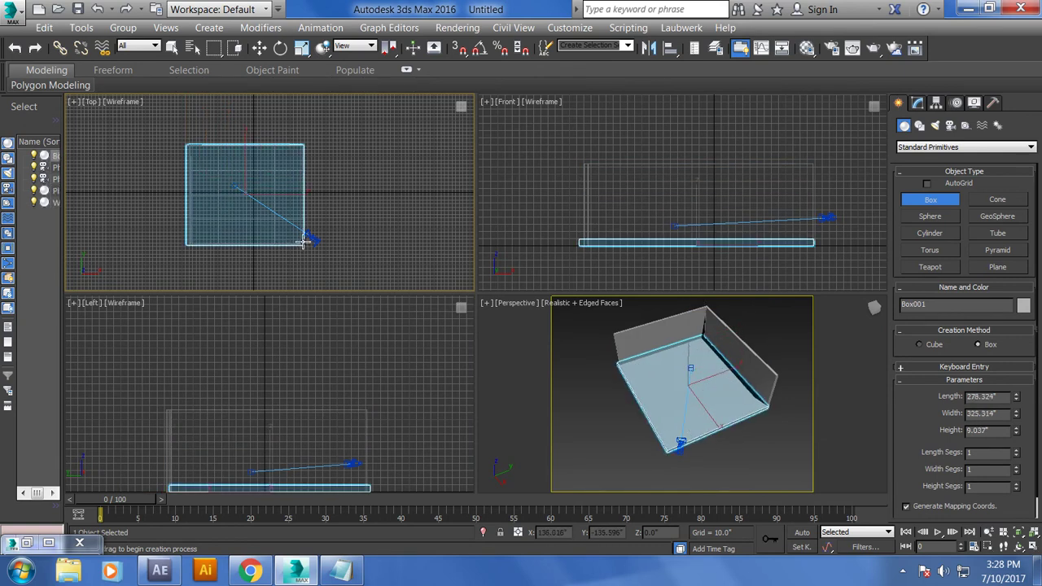
right_click(779, 356)
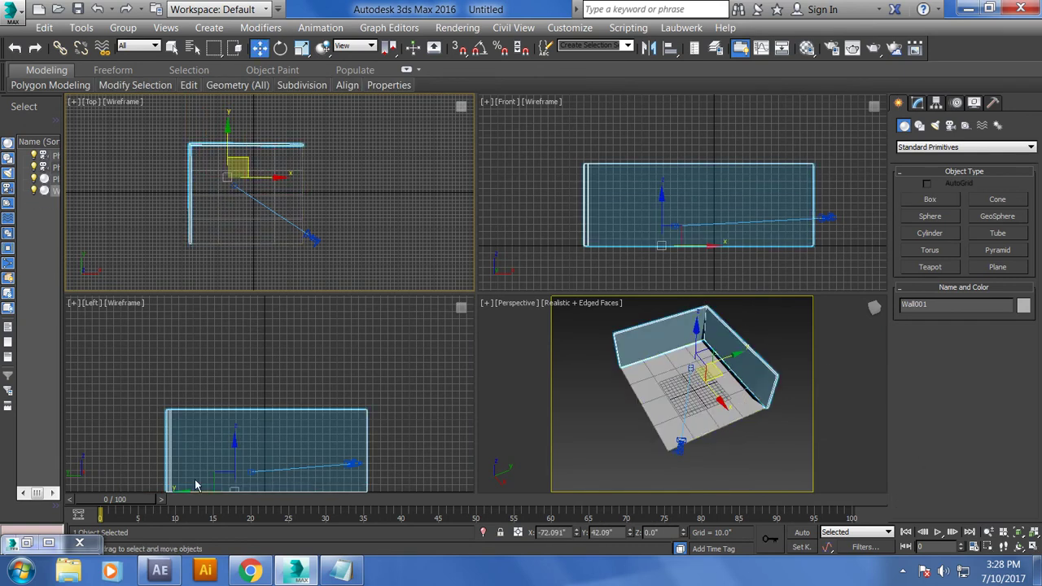
Draw a flat box spanning the whole room footprint in the Top view
left_click(947, 198)
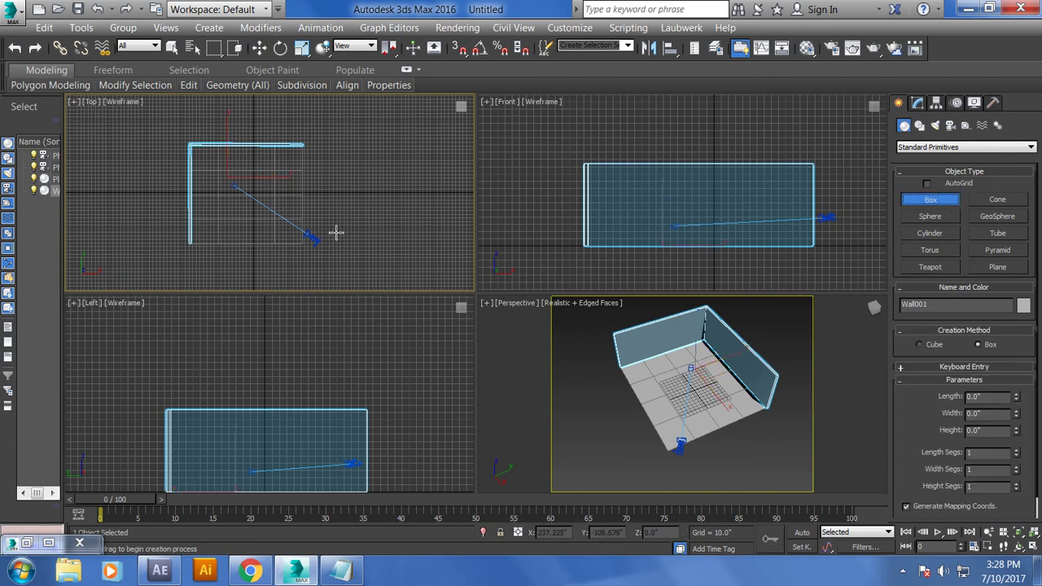
middle_click_drag(299, 197, 307, 184)
left_click_drag(193, 128, 312, 233)
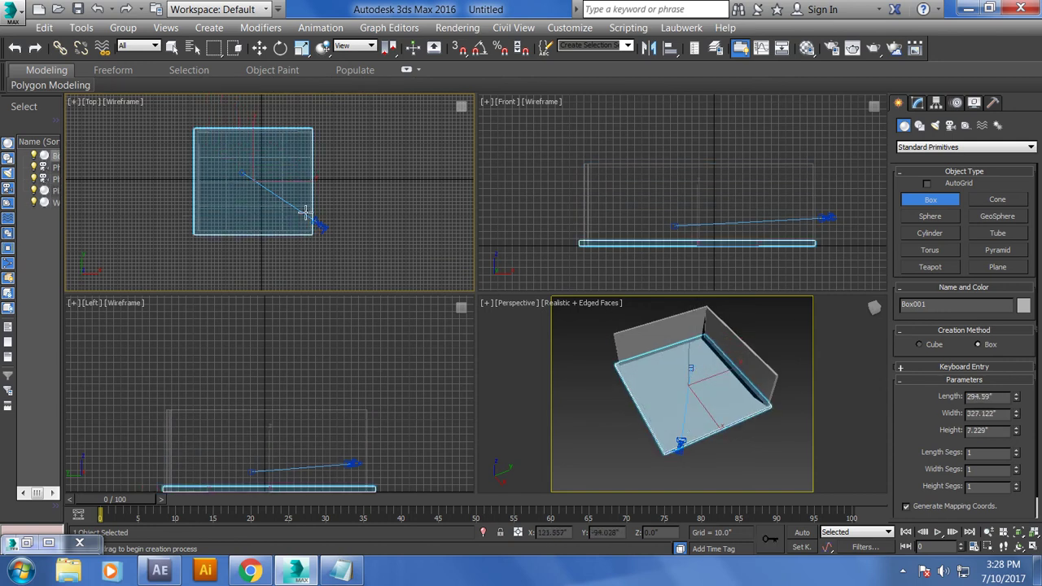
left_click(306, 218)
key("w")
right_click(731, 440)
Move the box up in Z to sit on top of the walls
key("alt+w")
mouse_move(653, 389)
middle_mouse_down("alt")
mouse_move(425, 307)
mouse_move(486, 300)
middle_mouse_up("alt")
key("r")
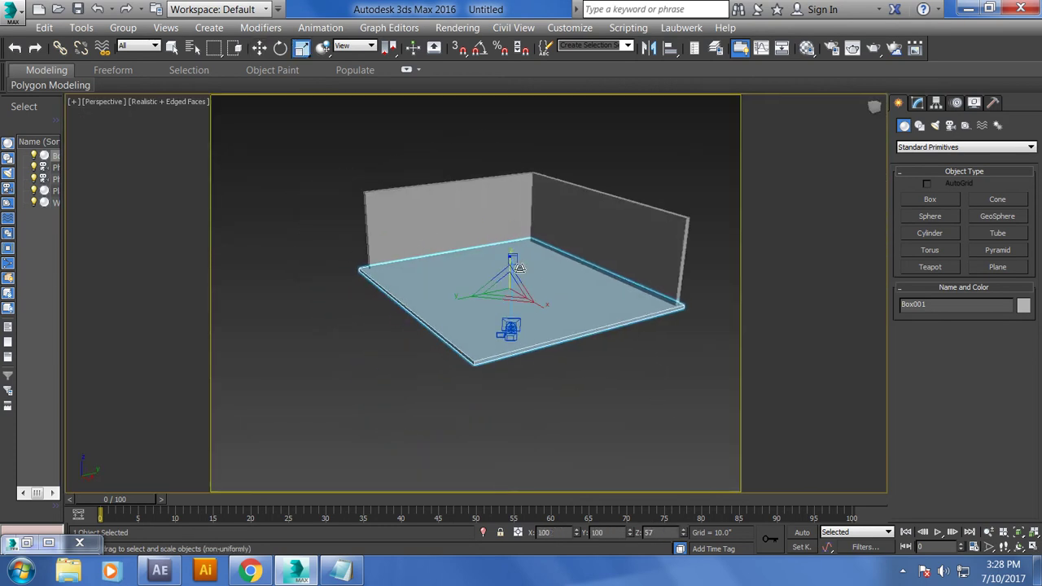
key("w")
mouse_move(510, 253)
left_mouse_down()
mouse_move(539, 157)
mouse_move(542, 167)
left_mouse_up()
In the PhysCamera001 view, hide the ceiling box with Hide Selection
key("c")
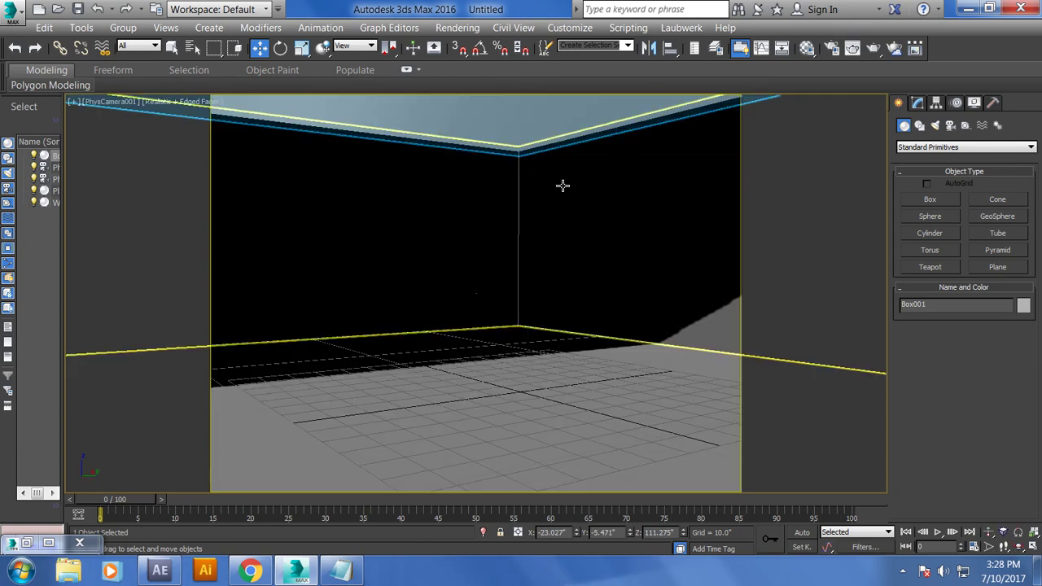
right_click(547, 159)
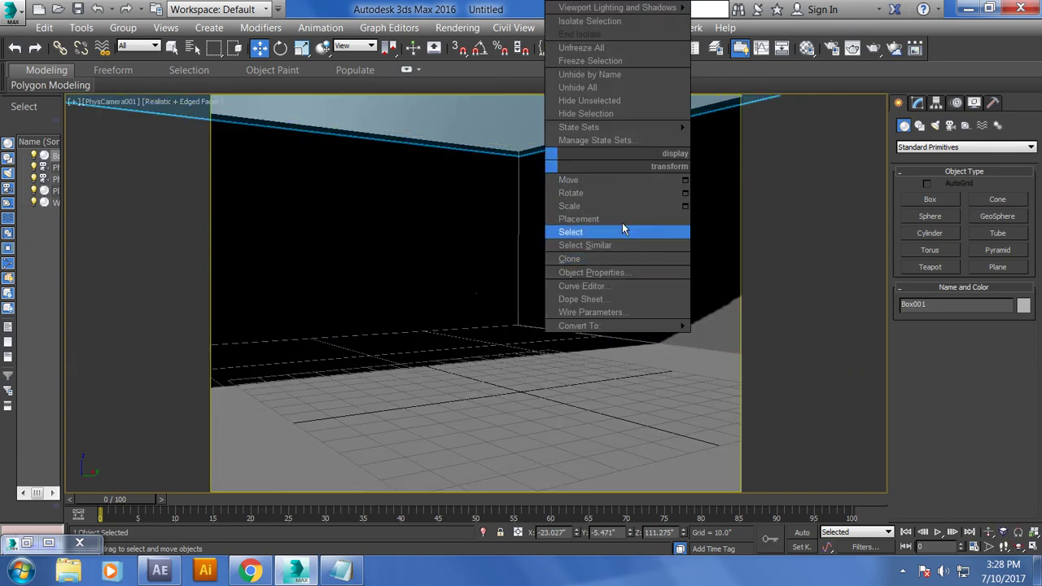
left_click(615, 113)
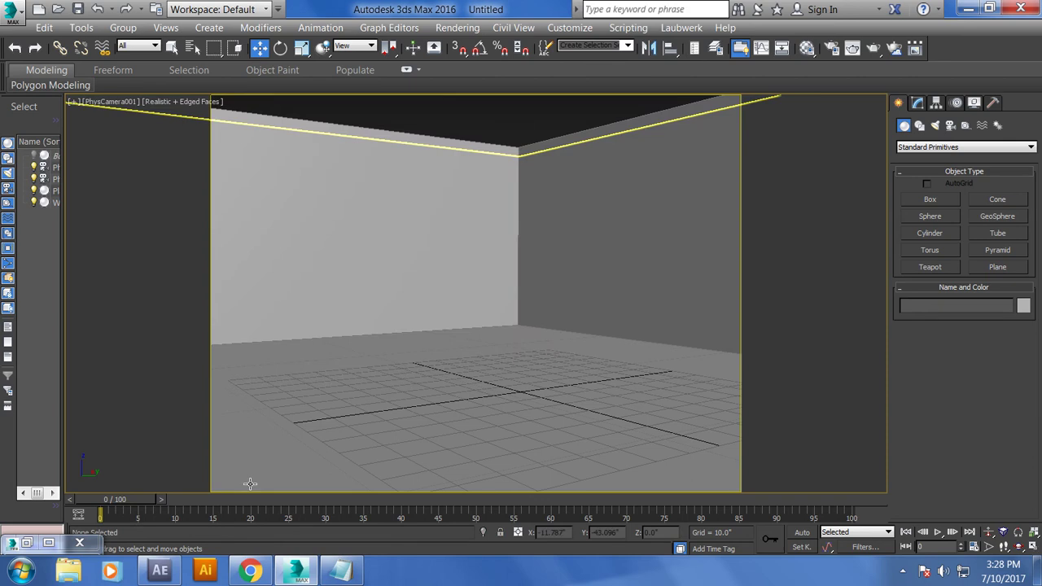
Check the reference render, then walk the camera through the room and exit walkthrough
left_click(22, 544)
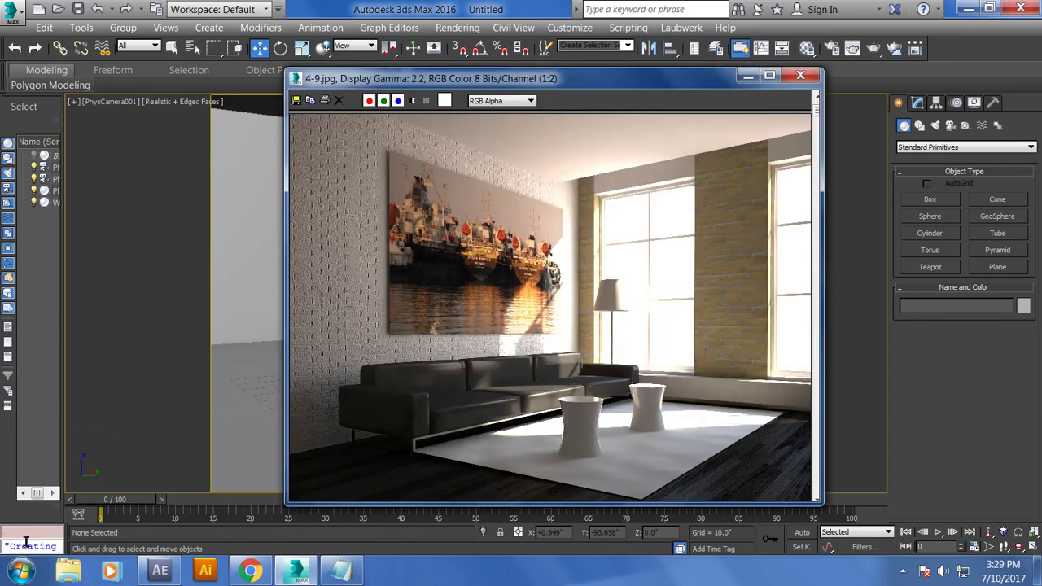
left_click(748, 77)
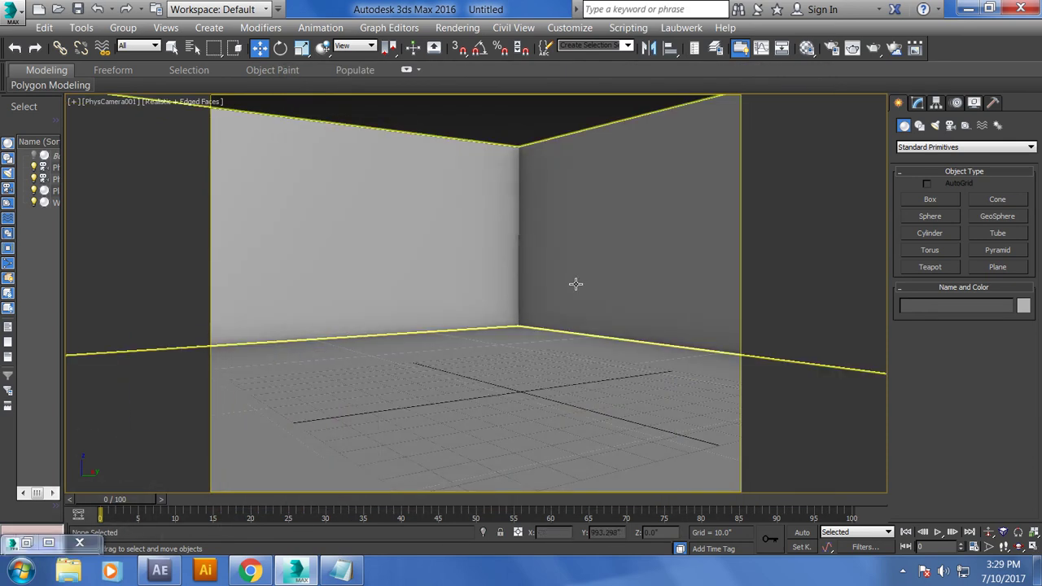
key("Up")
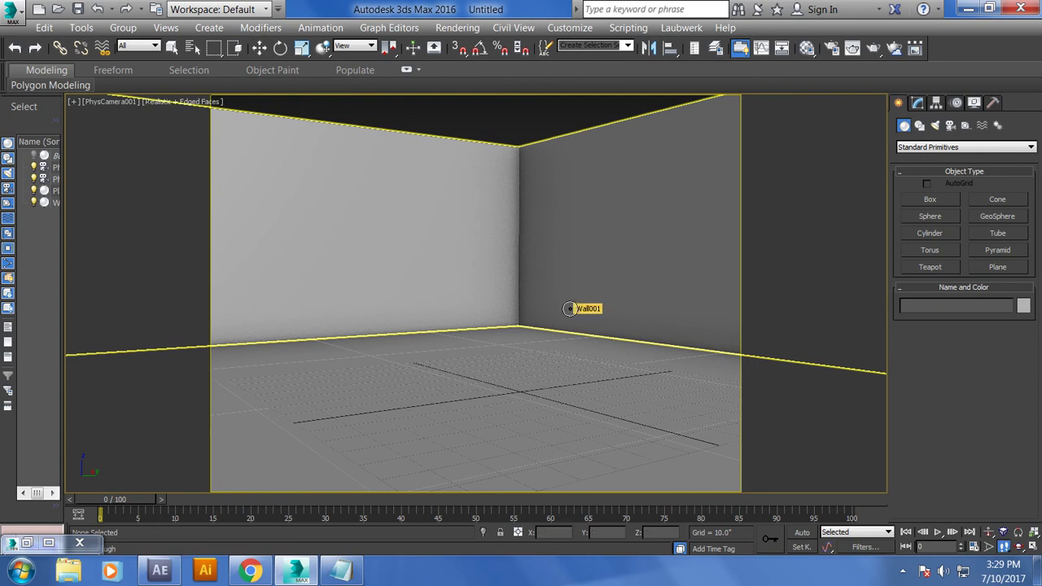
key("Left")
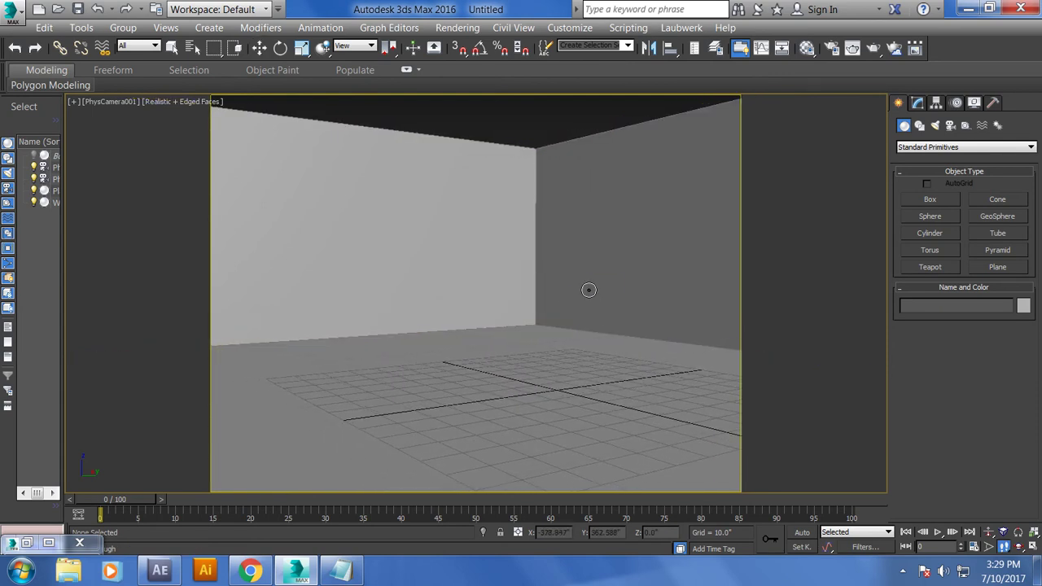
key("Escape")
Create PhysCamera002 matching the adjusted perspective view of the room corner
key("p")
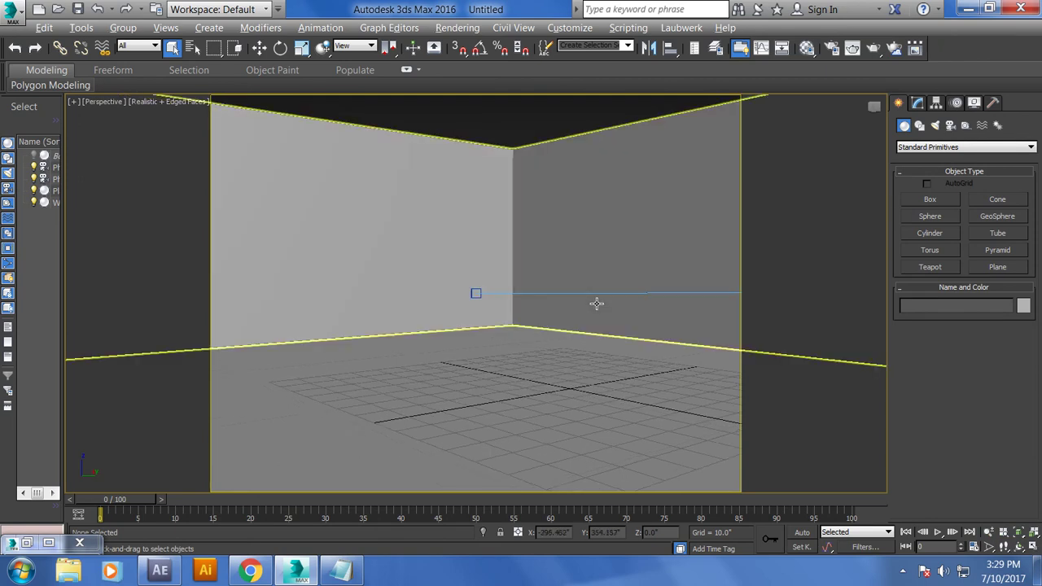
middle_click_drag(598, 303, 609, 302, "alt")
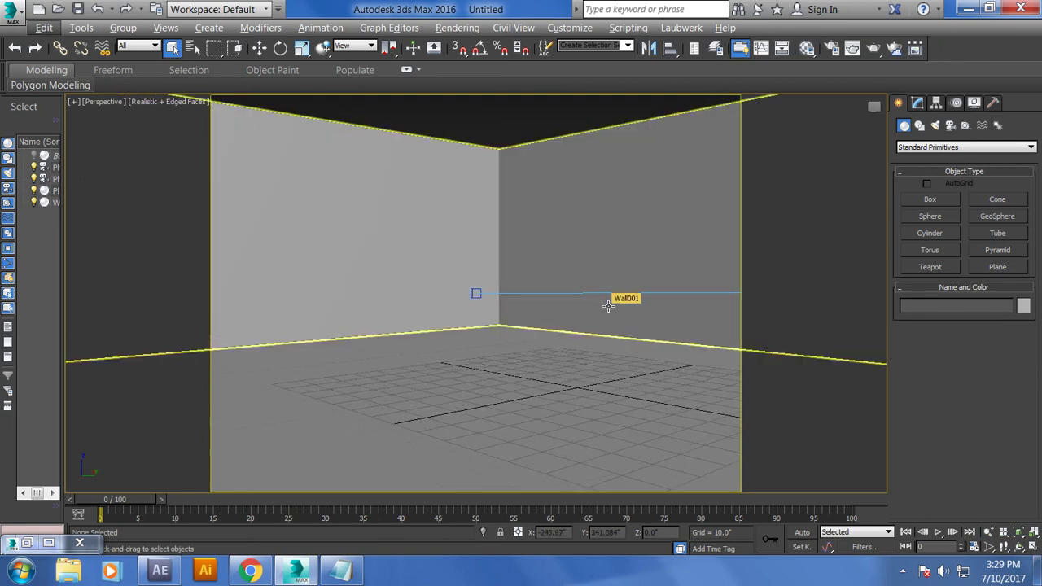
key("ctrl+c")
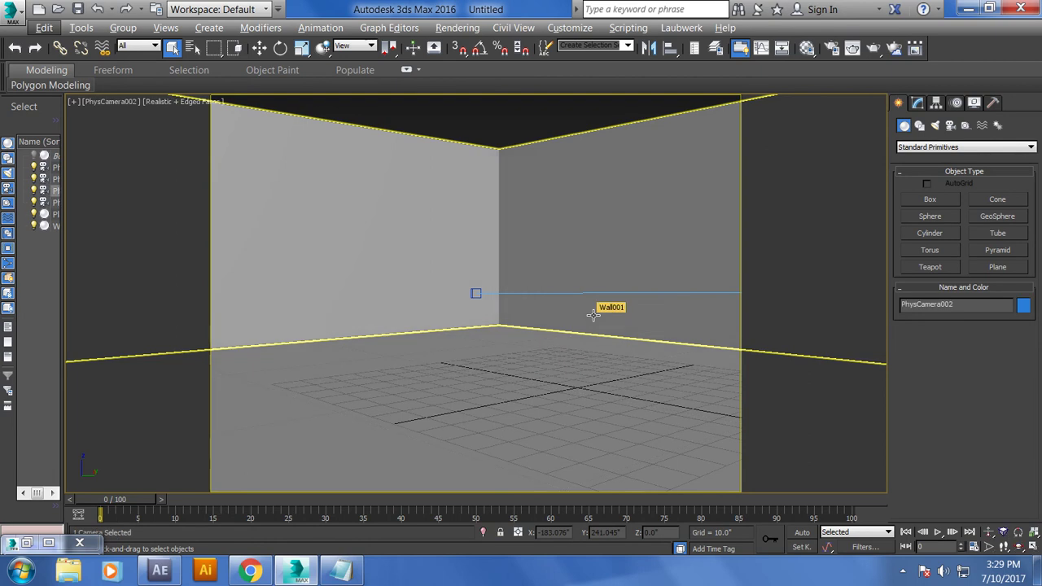
key("p")
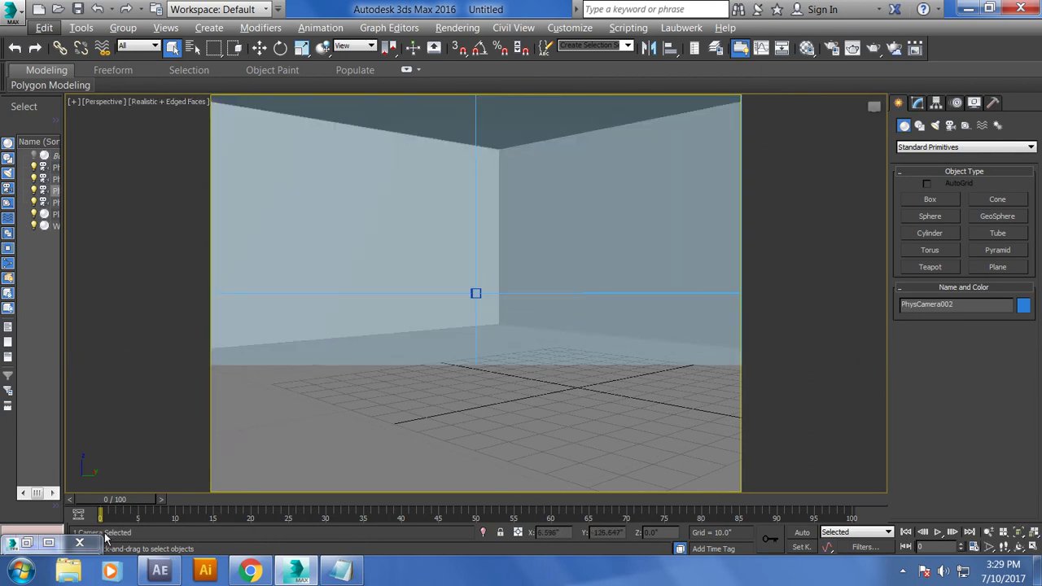
Select Wall001 and bring up its Editable Poly settings in the Modify panel
left_click(27, 545)
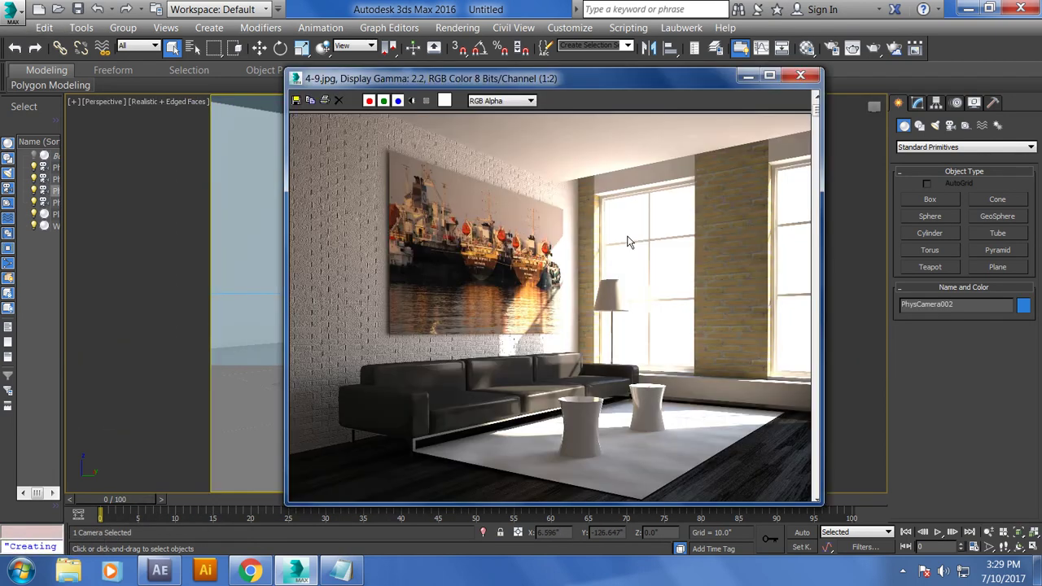
left_click(747, 76)
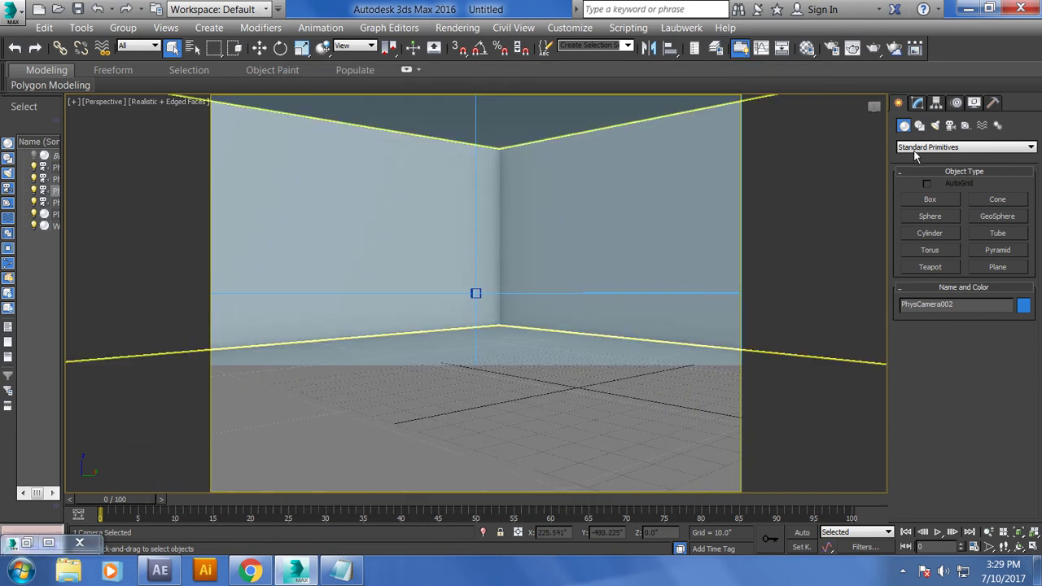
left_click(606, 271)
right_click(608, 255)
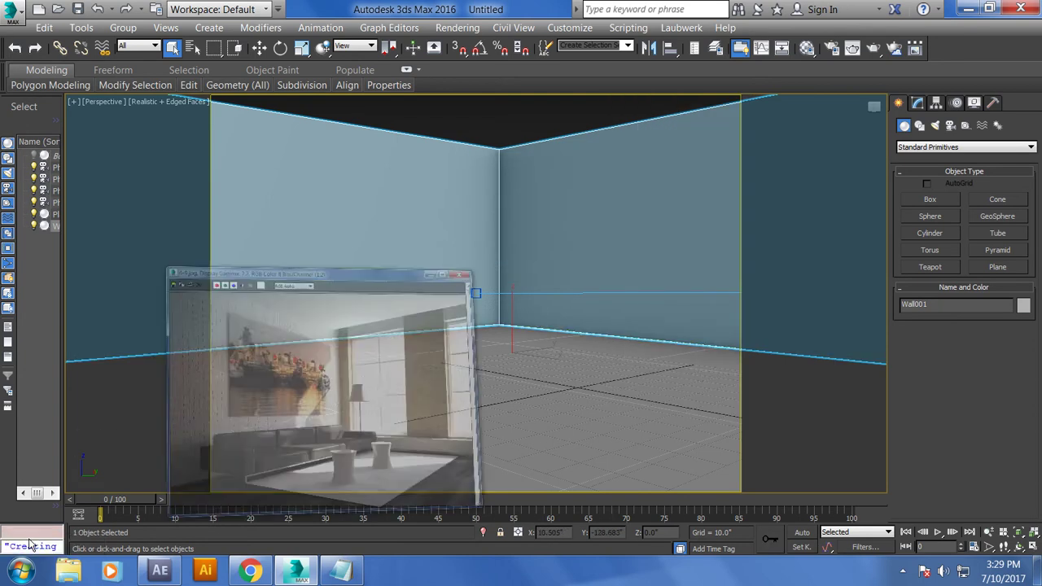
left_click(33, 544)
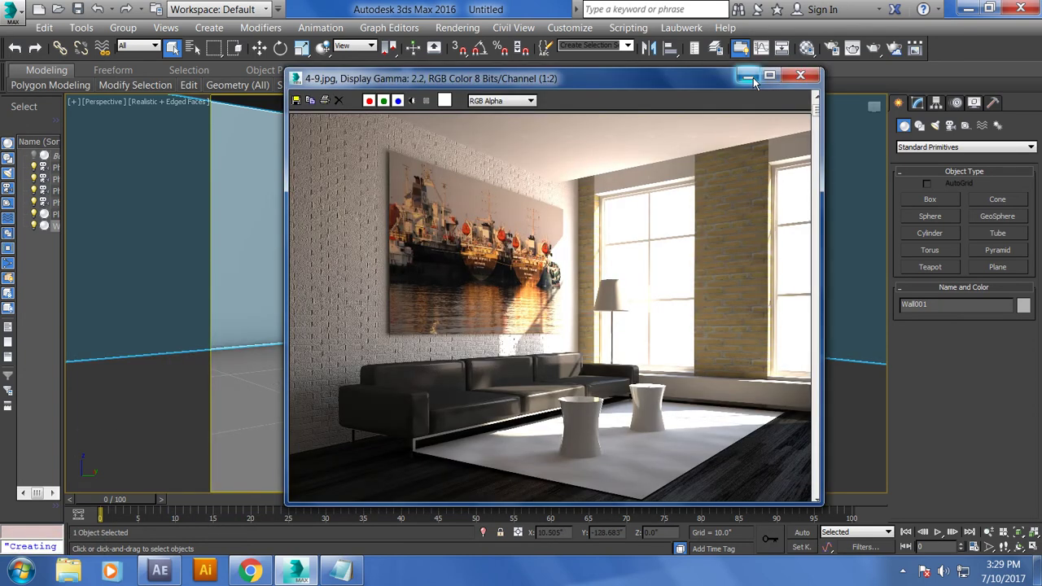
left_click(748, 76)
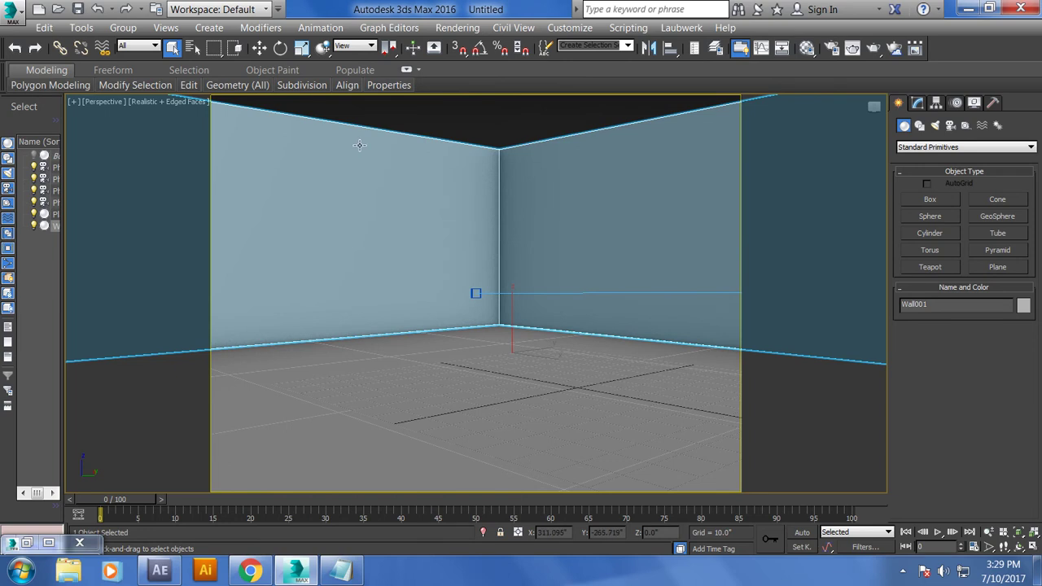
left_click(918, 103)
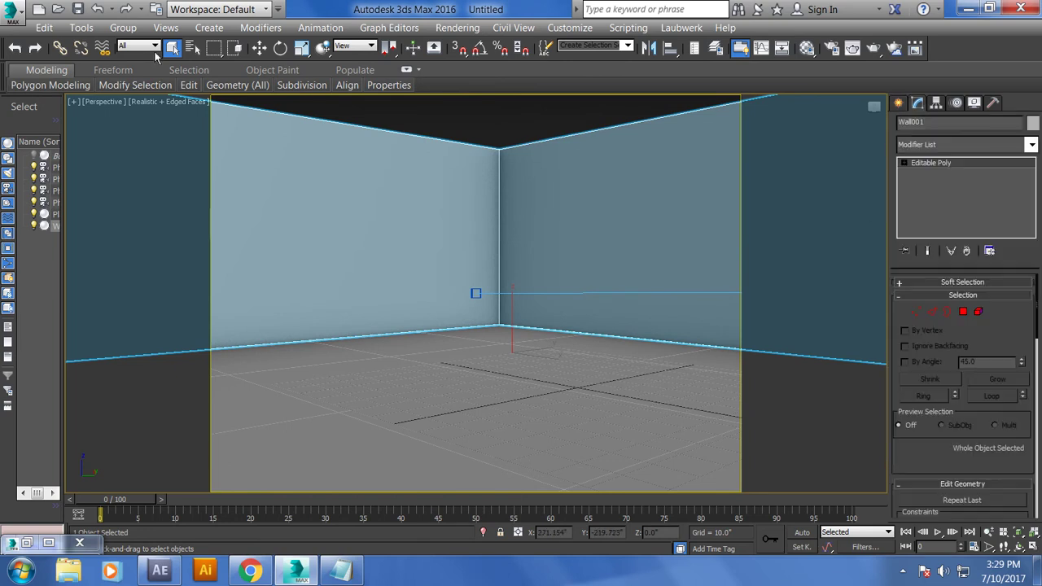
Add a horizontal edge loop on the right wall with Swift Loop
double_click(53, 71)
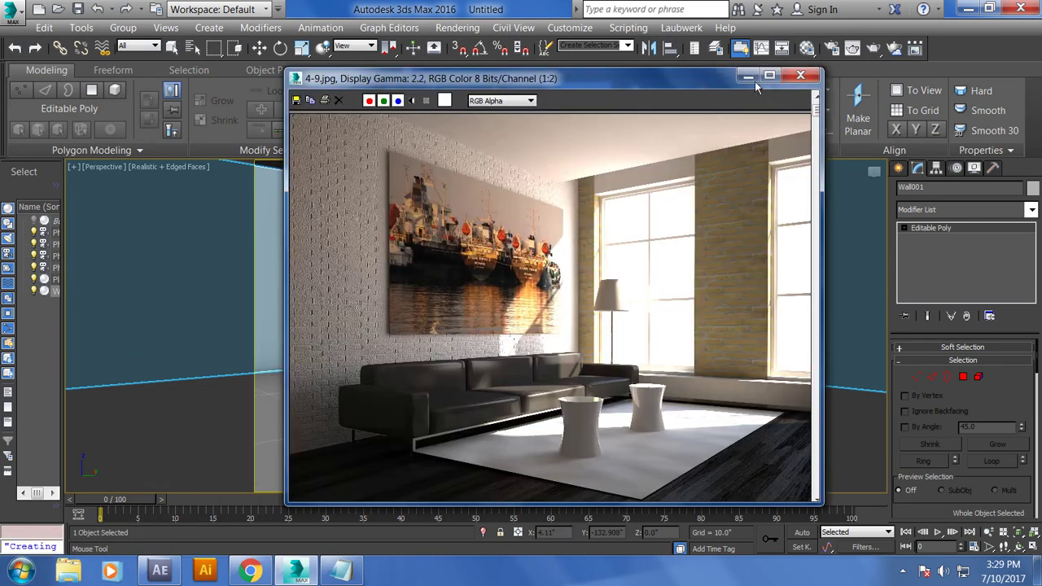
left_click(748, 76)
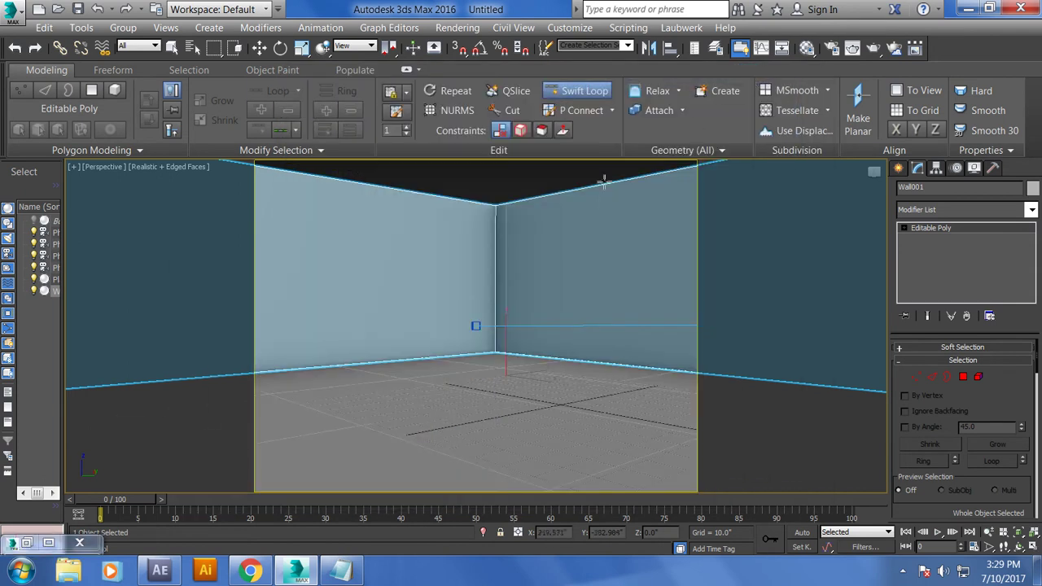
left_click(511, 218)
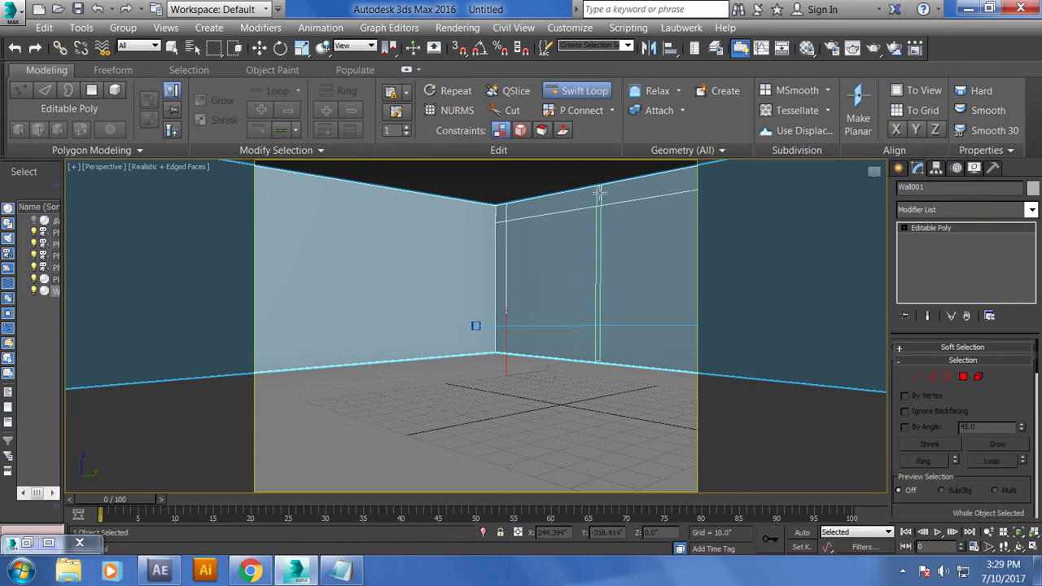
left_click(27, 544)
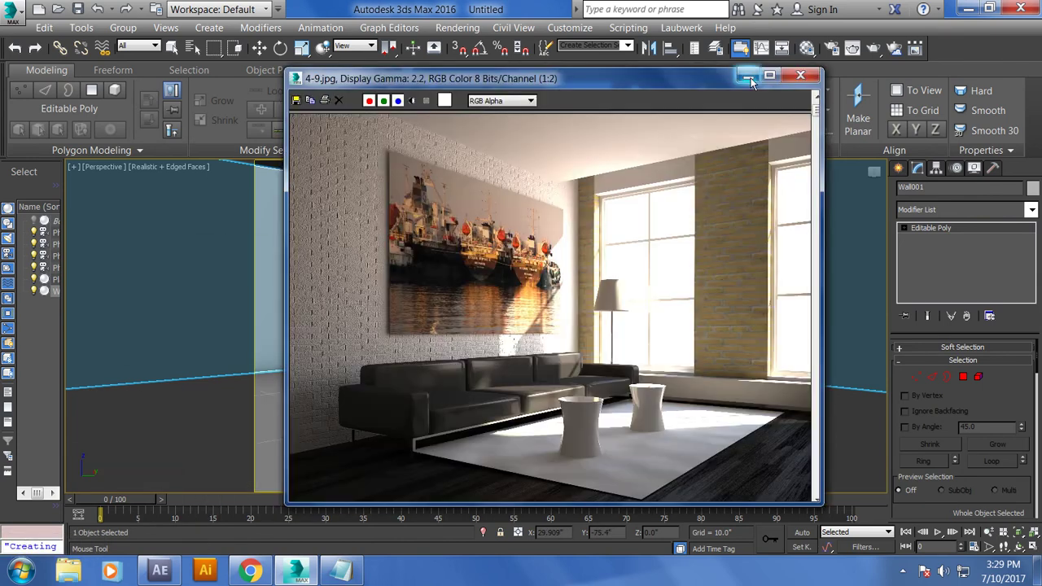
left_click(748, 76)
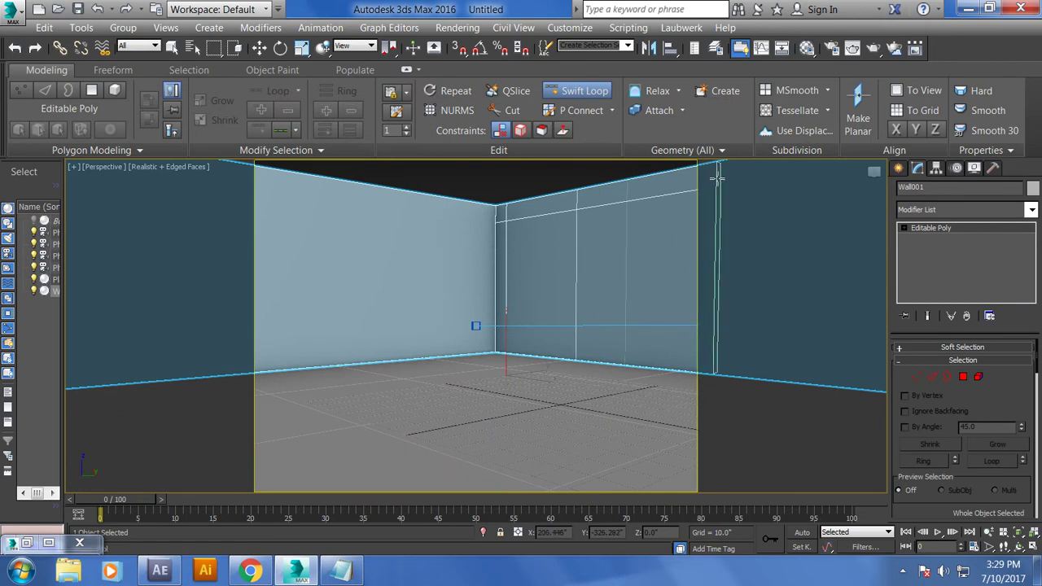
left_click(29, 543)
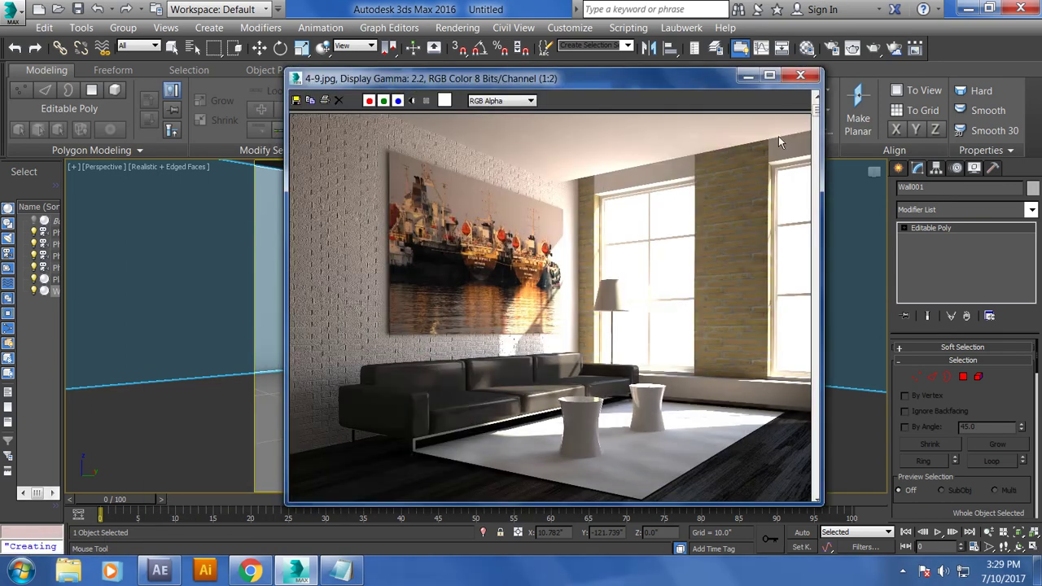
left_click(748, 76)
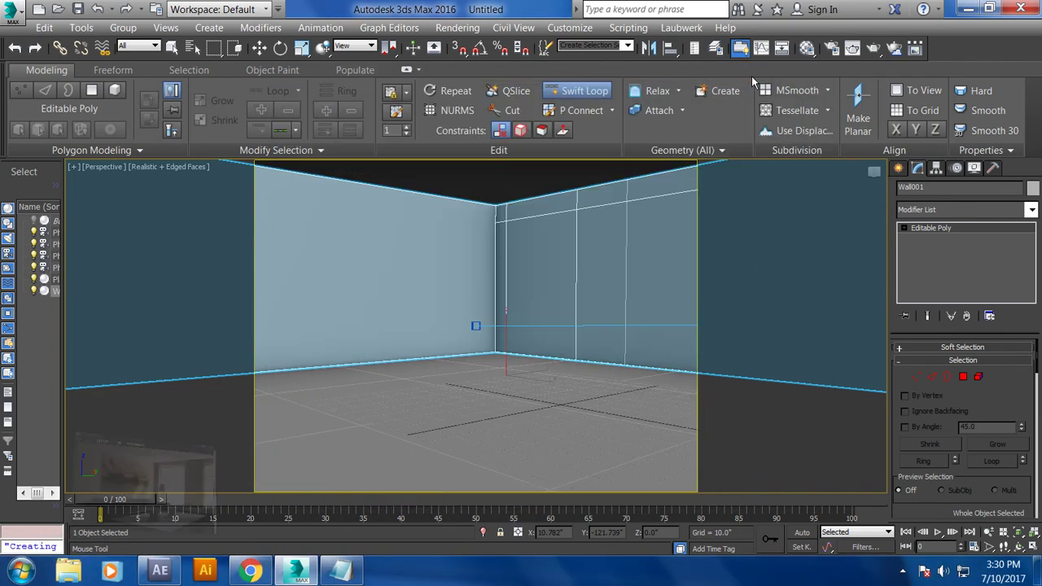
right_click(680, 287)
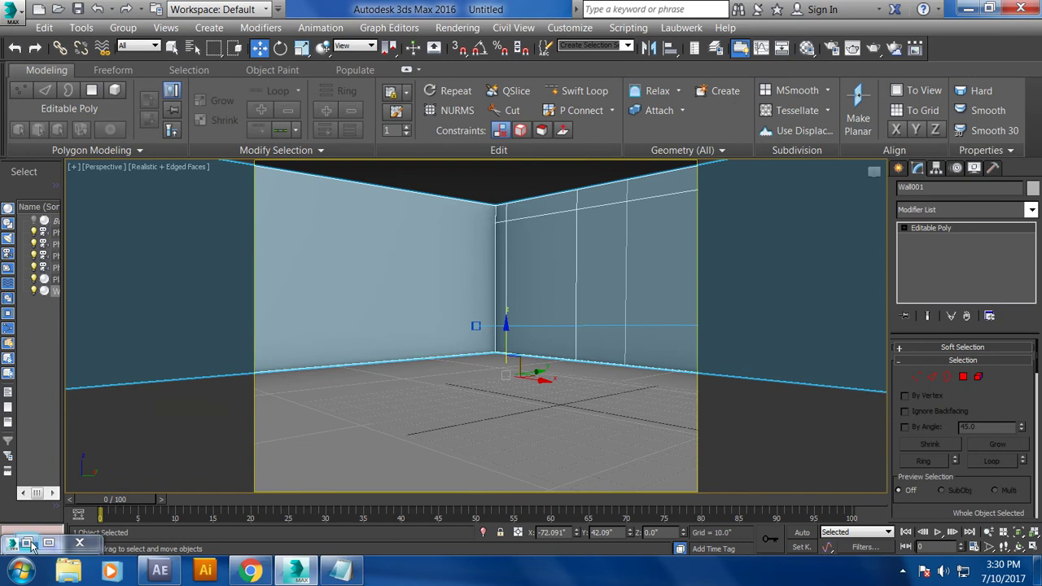
left_click(28, 543)
left_click(748, 76)
Insert more edge loops across the back wall, dividing it into vertical panels
left_click(580, 90)
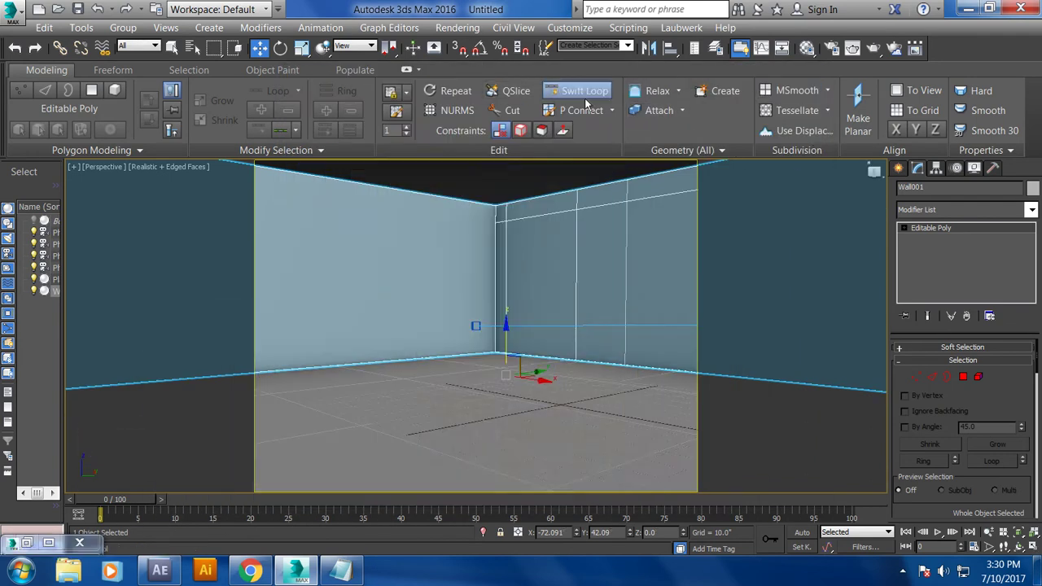
right_click(587, 345)
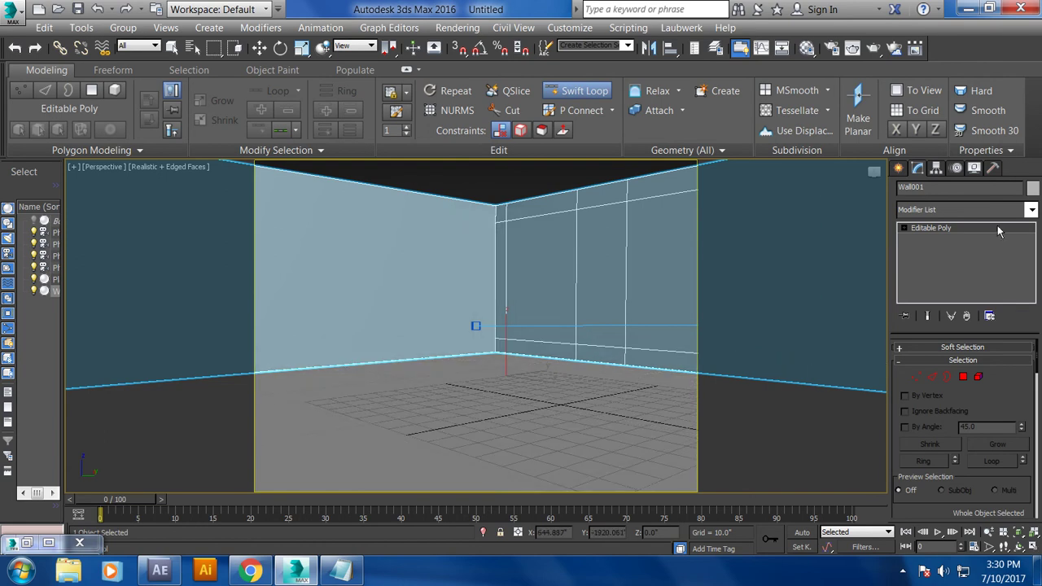
left_click(25, 543)
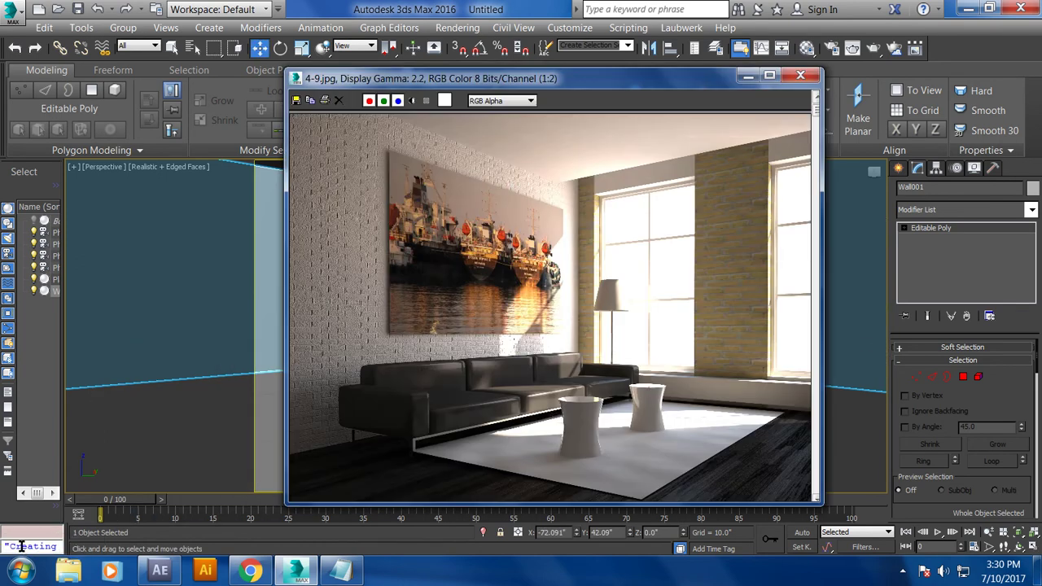
left_click(750, 76)
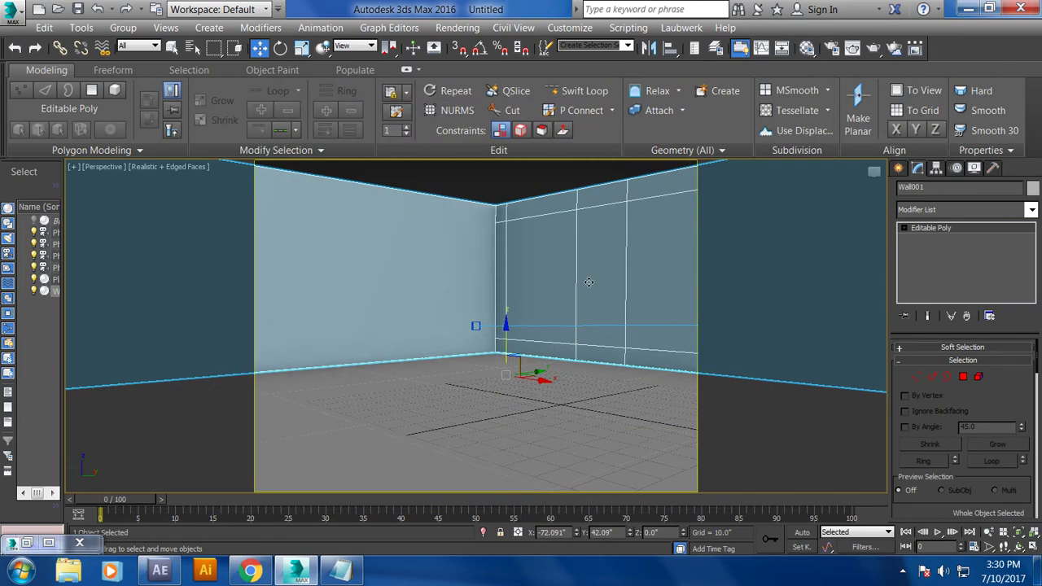
scroll(589, 282, "down", 5)
mouse_move(589, 282)
middle_mouse_down("alt")
mouse_move(628, 336)
mouse_move(623, 328)
middle_mouse_up("alt")
scroll(624, 328, "up", 3)
mouse_move(526, 286)
middle_mouse_down("alt")
mouse_move(557, 315)
mouse_move(477, 300)
middle_mouse_up("alt")
left_click(585, 90)
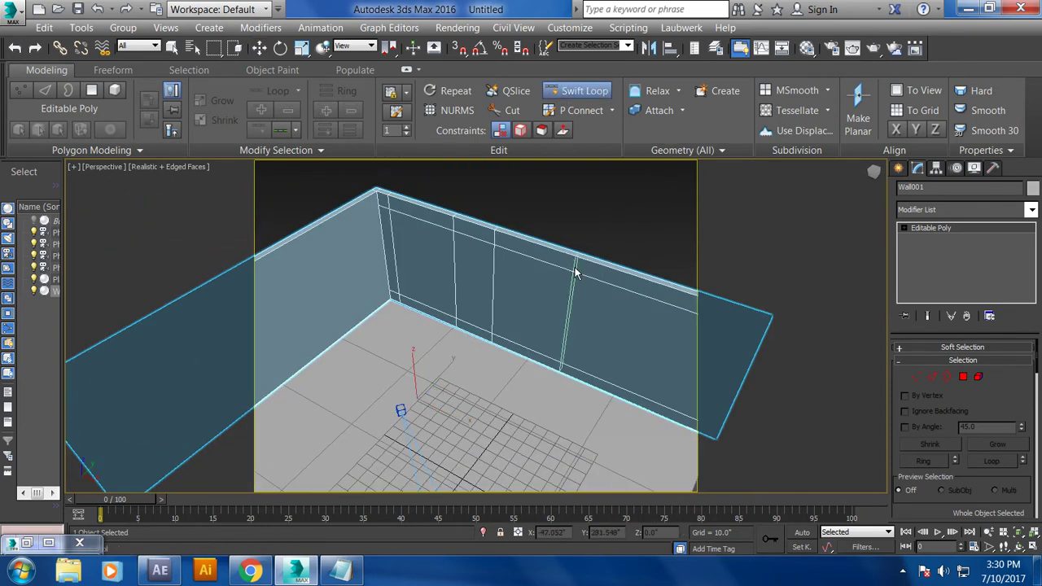
key("w")
left_click(26, 543)
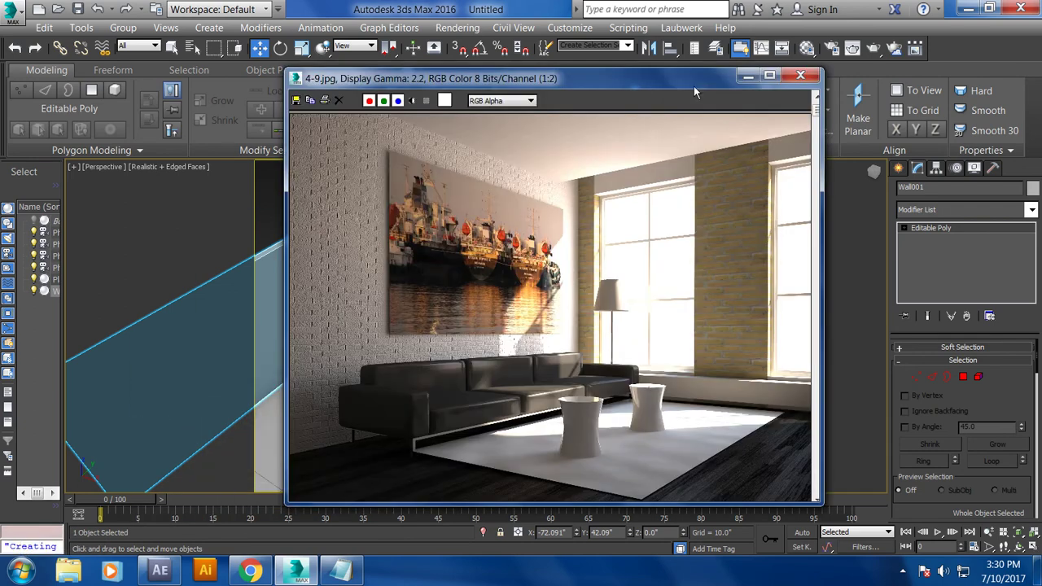
left_click(746, 76)
key("F3")
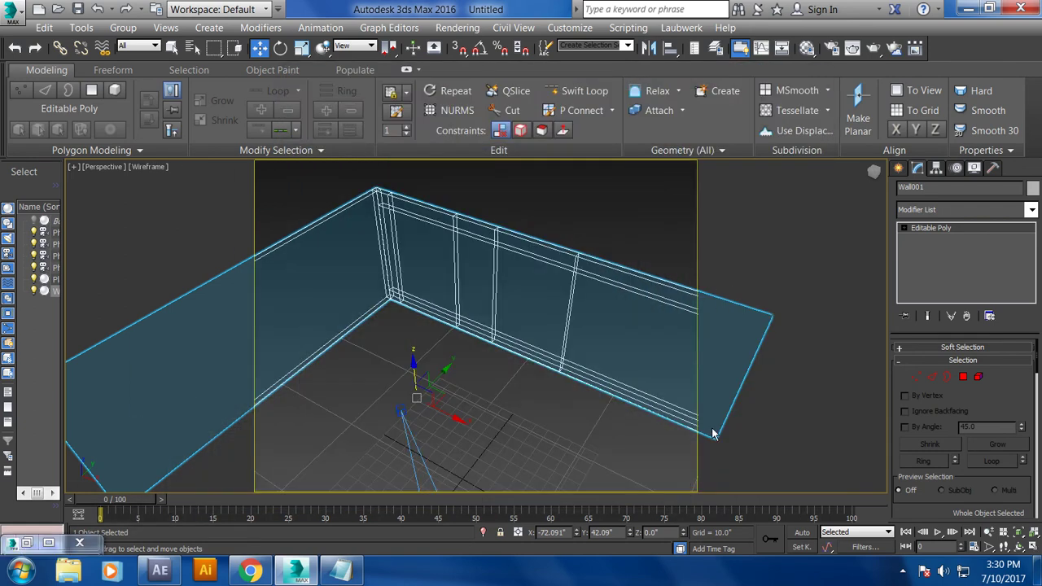
key("F3")
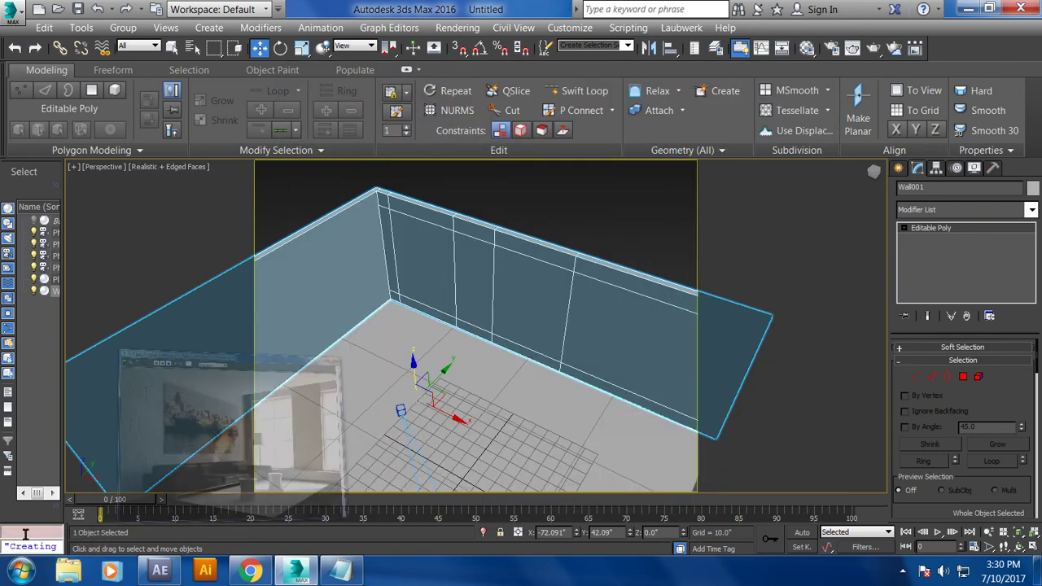
left_click(26, 543)
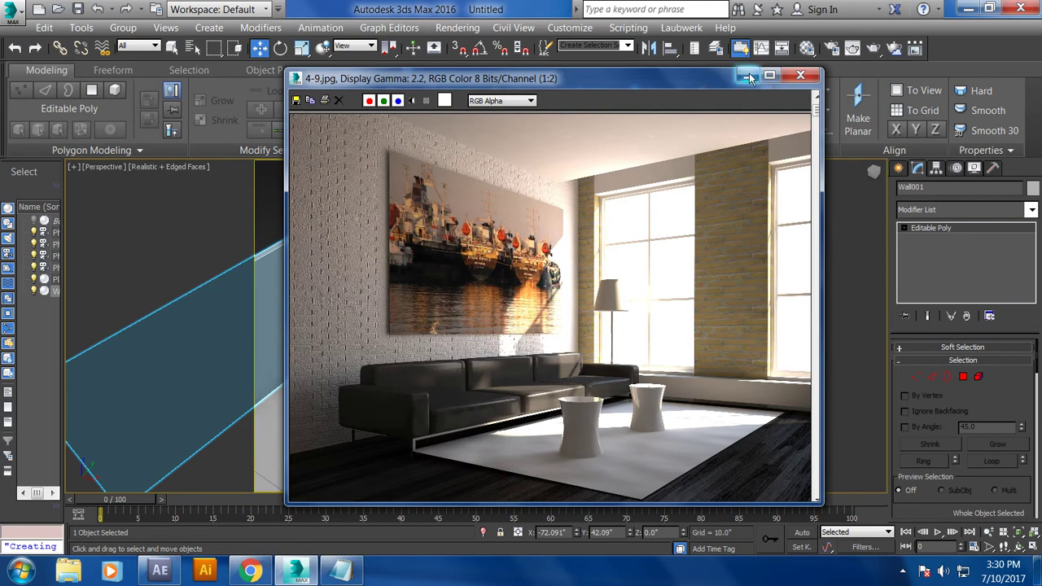
left_click(747, 76)
At Polygon level, select the wall panel beside the corner
left_click(964, 378)
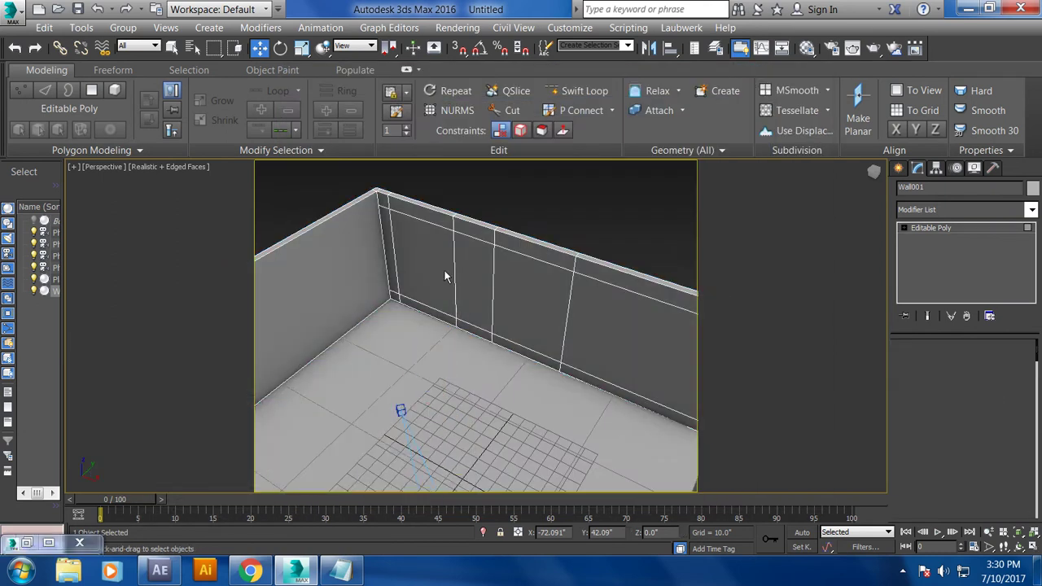
left_click(415, 262)
mouse_move(507, 280)
middle_mouse_down("alt")
mouse_move(523, 273)
mouse_move(450, 283)
mouse_move(598, 259)
mouse_move(579, 204)
mouse_move(558, 270)
mouse_move(569, 275)
middle_mouse_up("alt")
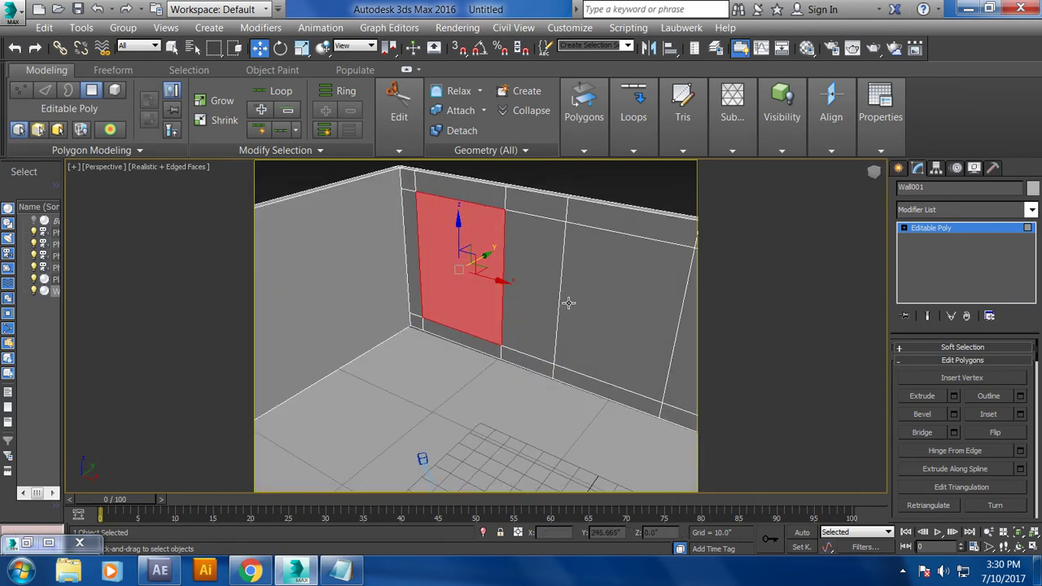
Inset the selected wall panel, discarding a trial extrusion
left_click(1021, 414)
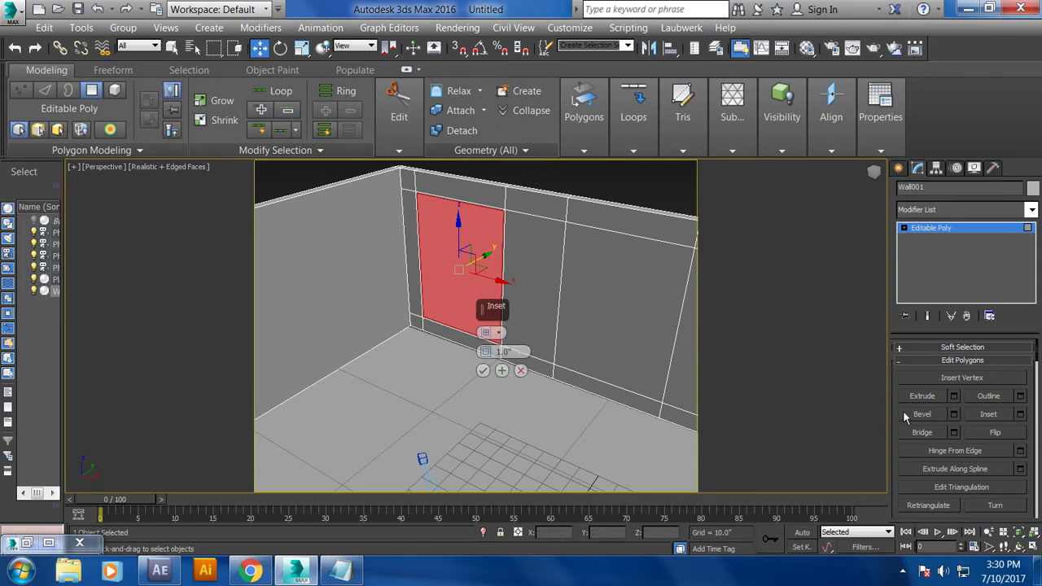
left_click(484, 369)
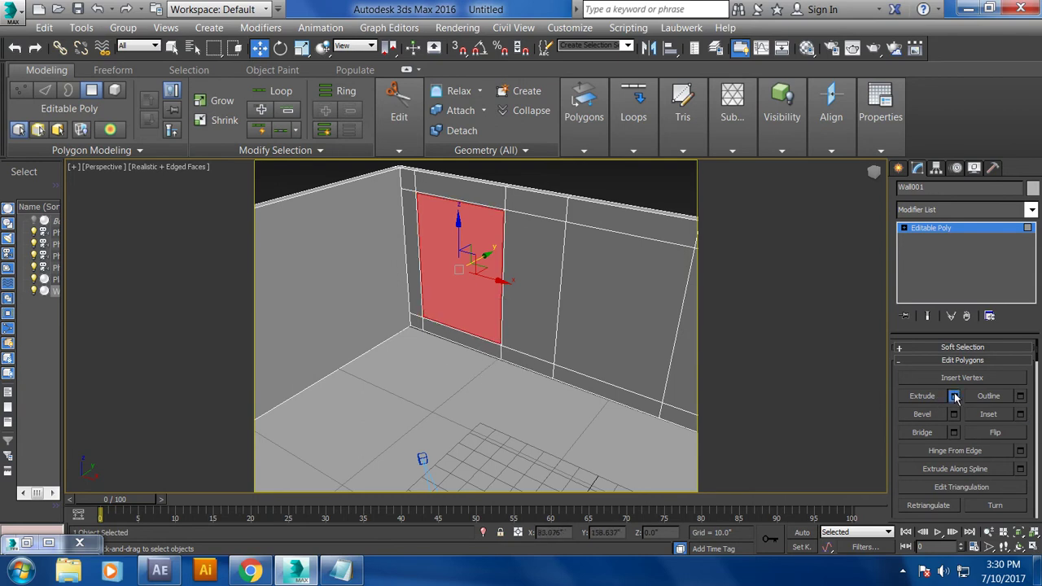
left_click(955, 396)
left_click_drag(491, 360, 496, 393)
left_click(521, 372)
Delete the inset panel to open a rectangular hole in the wall
mouse_move(605, 235)
middle_mouse_down("alt")
mouse_move(503, 225)
mouse_move(549, 291)
middle_mouse_up("alt")
key("ctrl+d")
mouse_move(460, 268)
middle_mouse_down("alt")
mouse_move(578, 289)
mouse_move(407, 251)
mouse_move(540, 286)
mouse_move(617, 329)
middle_mouse_up("alt")
left_click(417, 243)
mouse_move(549, 290)
middle_mouse_down("alt")
mouse_move(530, 279)
mouse_move(535, 302)
mouse_move(486, 336)
mouse_move(440, 342)
mouse_move(457, 318)
mouse_move(500, 300)
mouse_move(535, 312)
mouse_move(724, 318)
mouse_move(430, 323)
mouse_move(565, 310)
mouse_move(590, 338)
middle_mouse_up("alt")
left_click(535, 312)
Select the hole's border at Border level and Bridge it to close the opening's sides
left_click(904, 228)
left_click(931, 269)
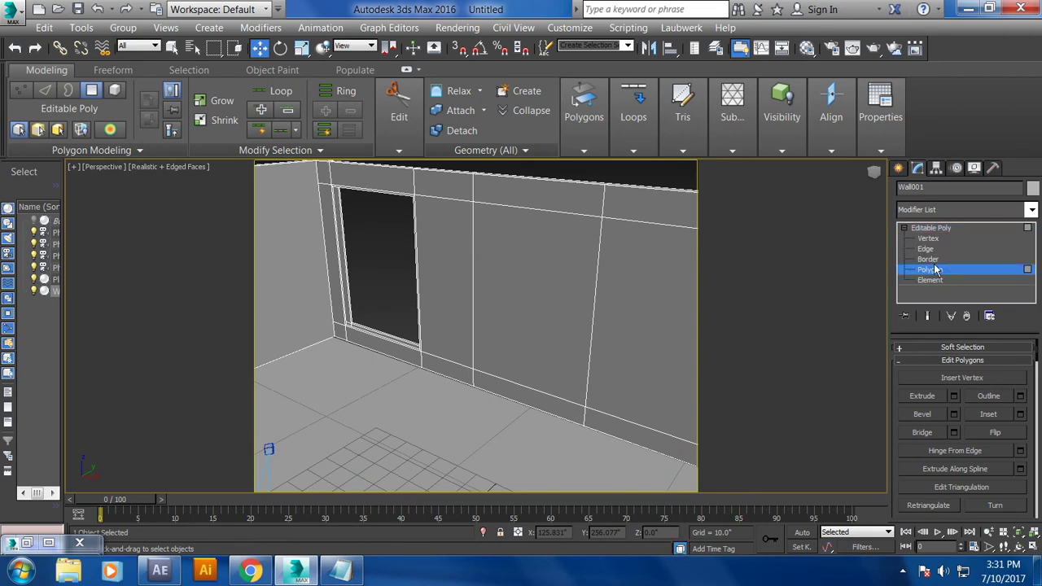
left_click(928, 259)
left_click(377, 336)
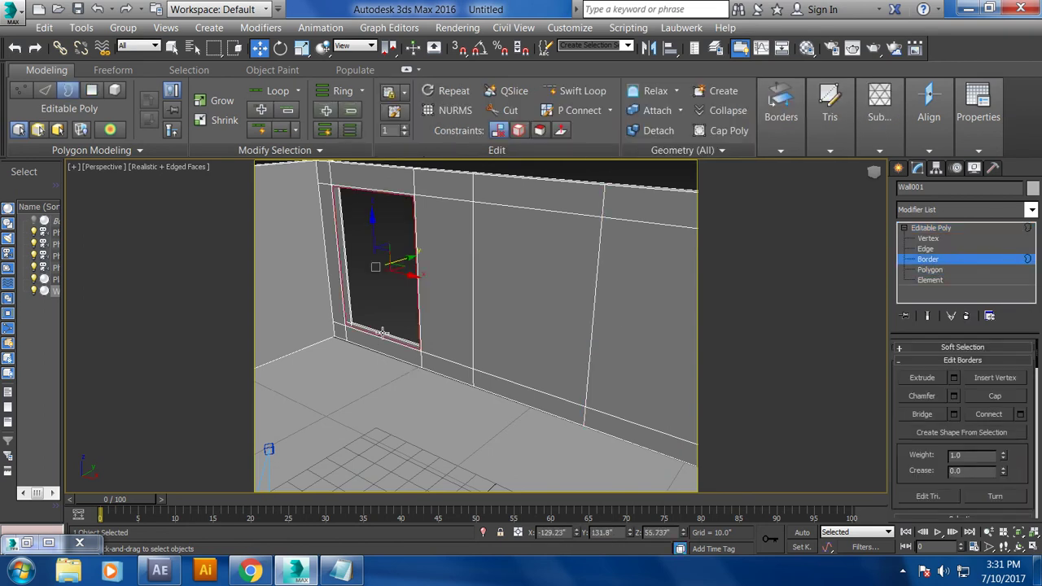
left_click(920, 415)
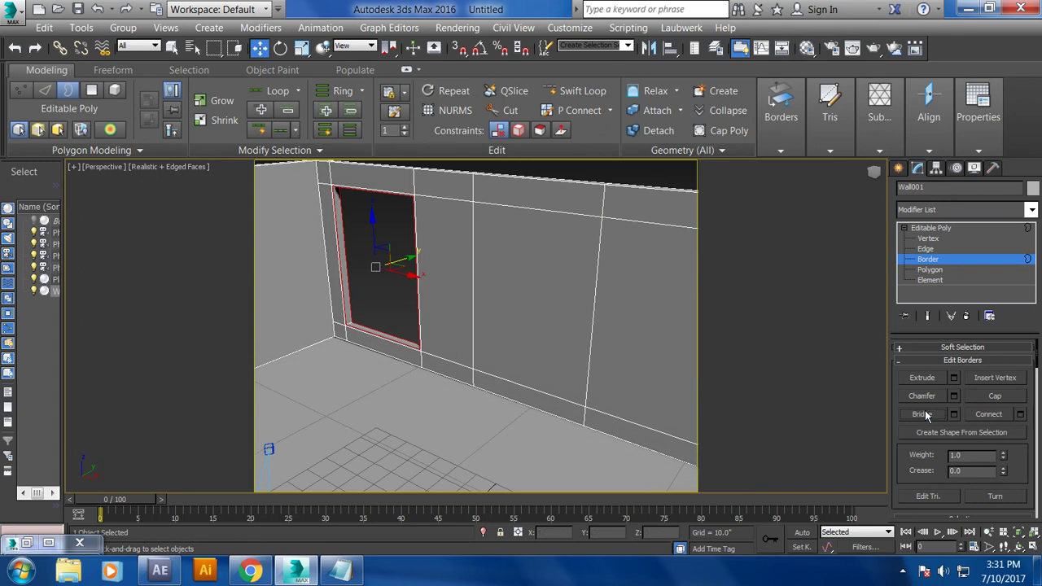
middle_click_drag(521, 373, 524, 344, "alt")
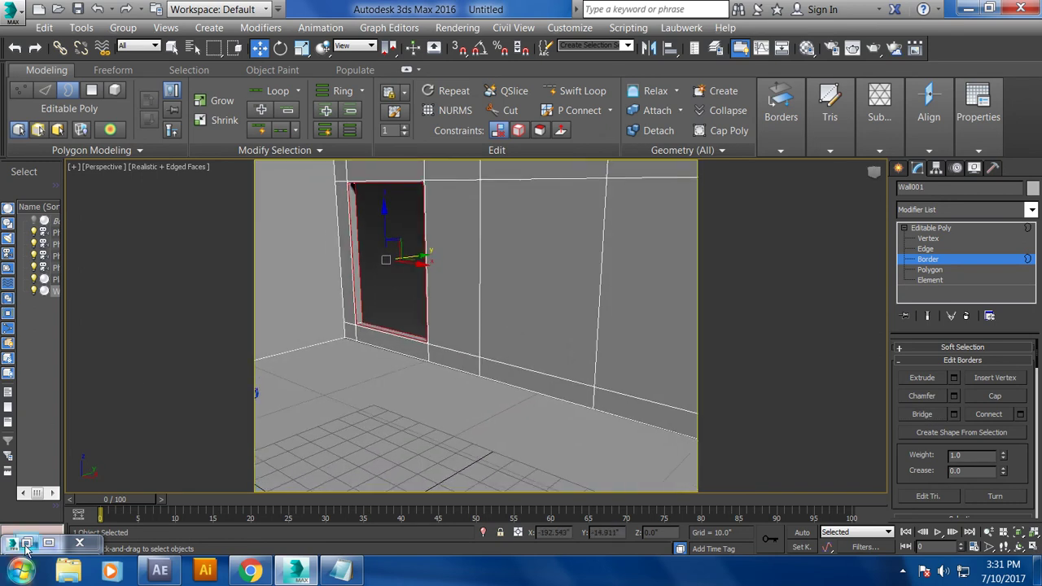
left_click(25, 545)
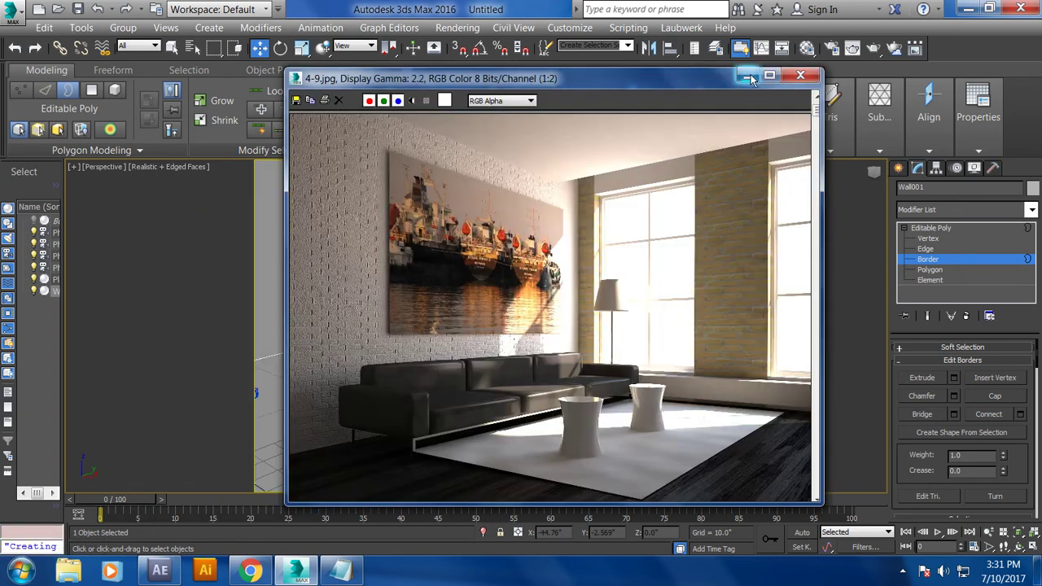
left_click(749, 76)
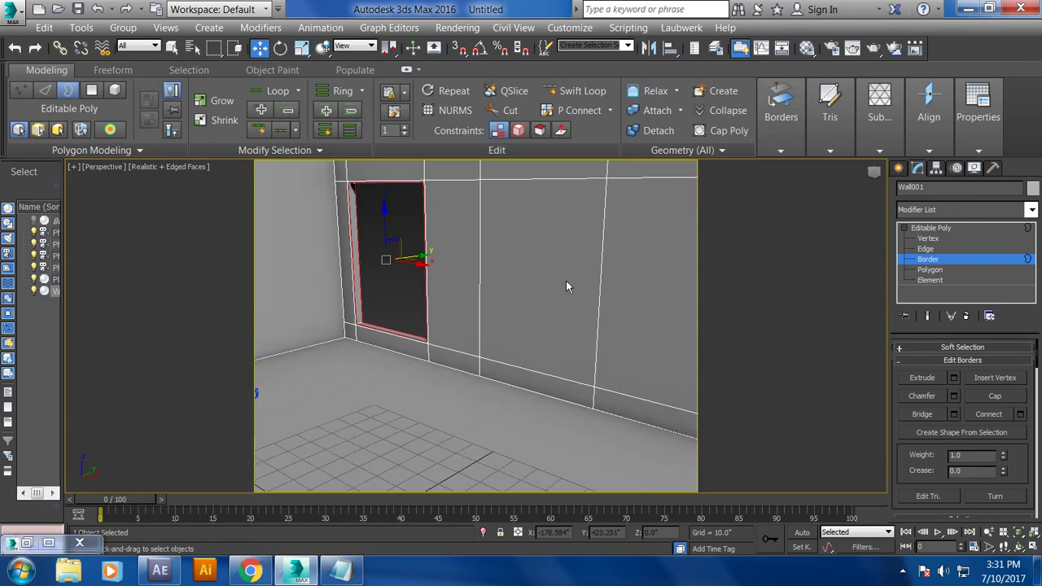
middle_click_drag(568, 287, 530, 291, "alt")
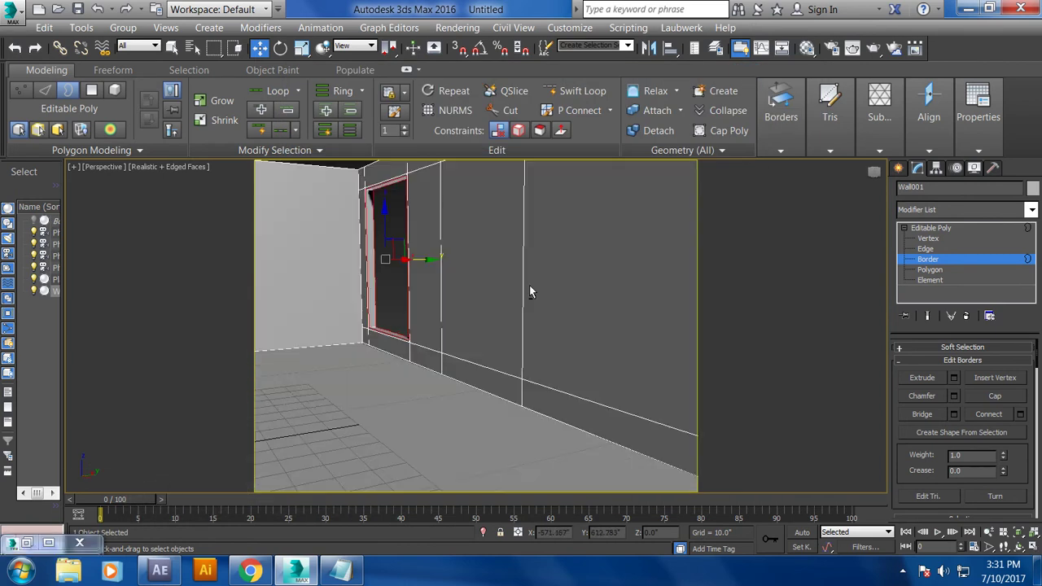
mouse_move(497, 324)
middle_mouse_down()
mouse_move(578, 311)
mouse_move(551, 268)
mouse_move(510, 342)
middle_mouse_up()
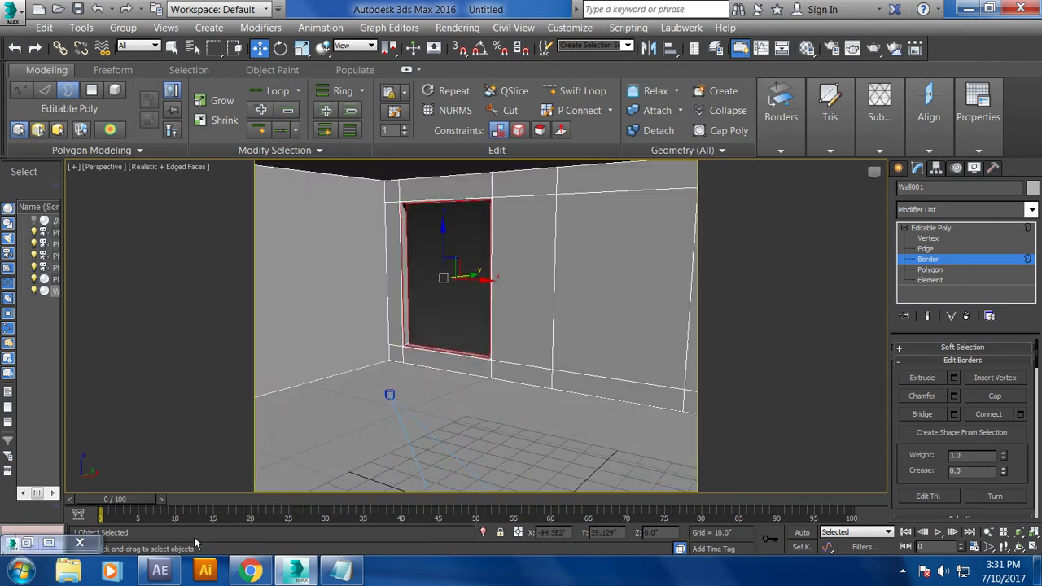
left_click(26, 543)
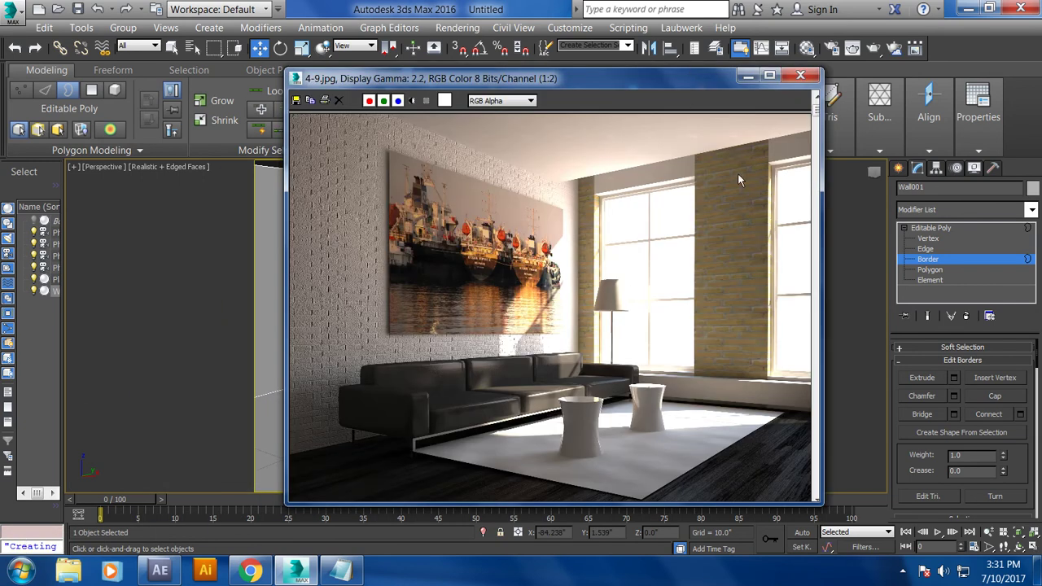
left_click(749, 76)
Draw a Standard Primitives box over the window opening in the Front view
key("alt+w")
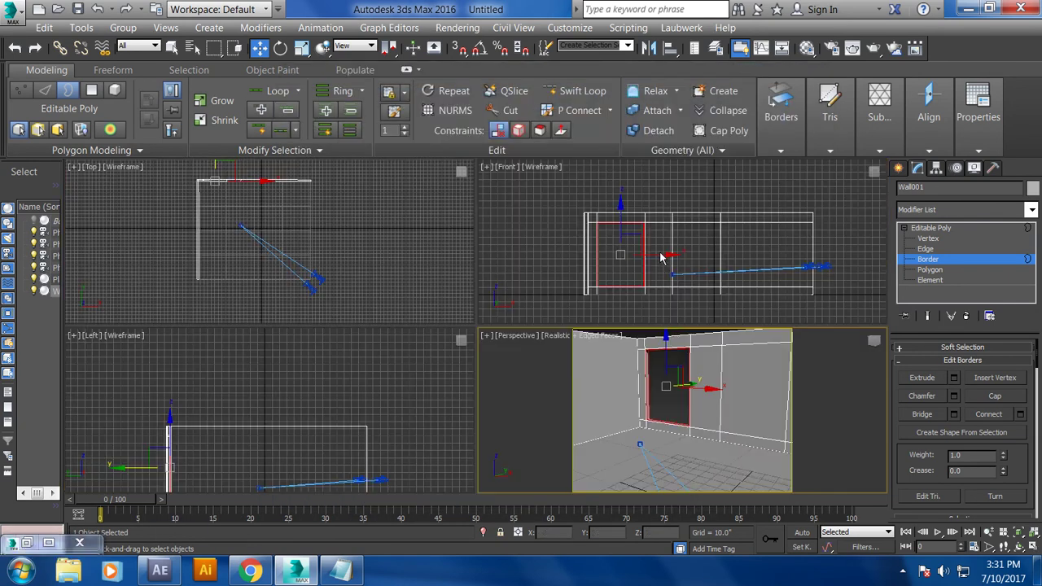
key("alt+w")
scroll(635, 264, "up", 2)
middle_click_drag(592, 343, 730, 318)
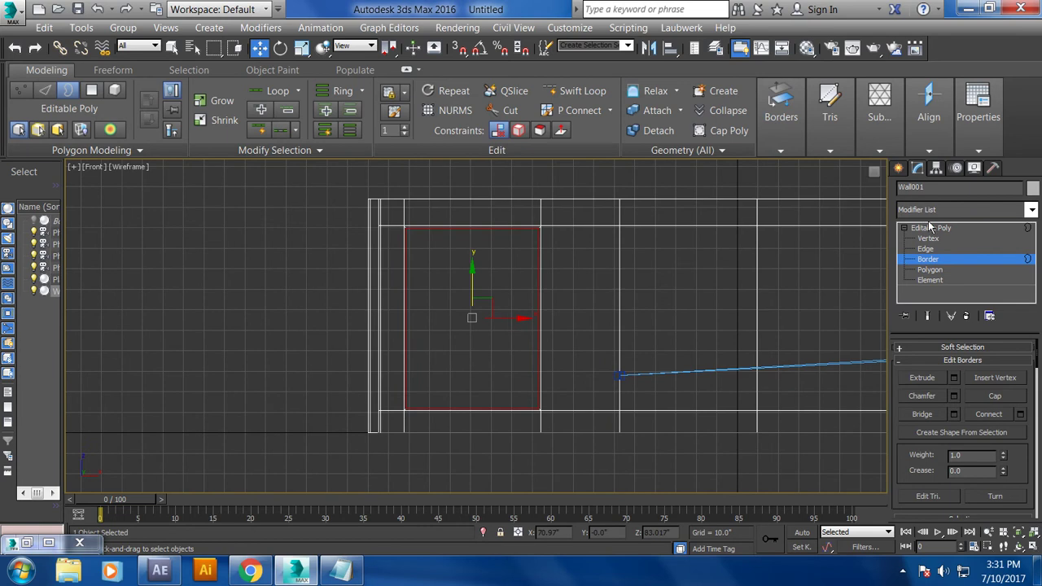
left_click(930, 228)
left_click(899, 168)
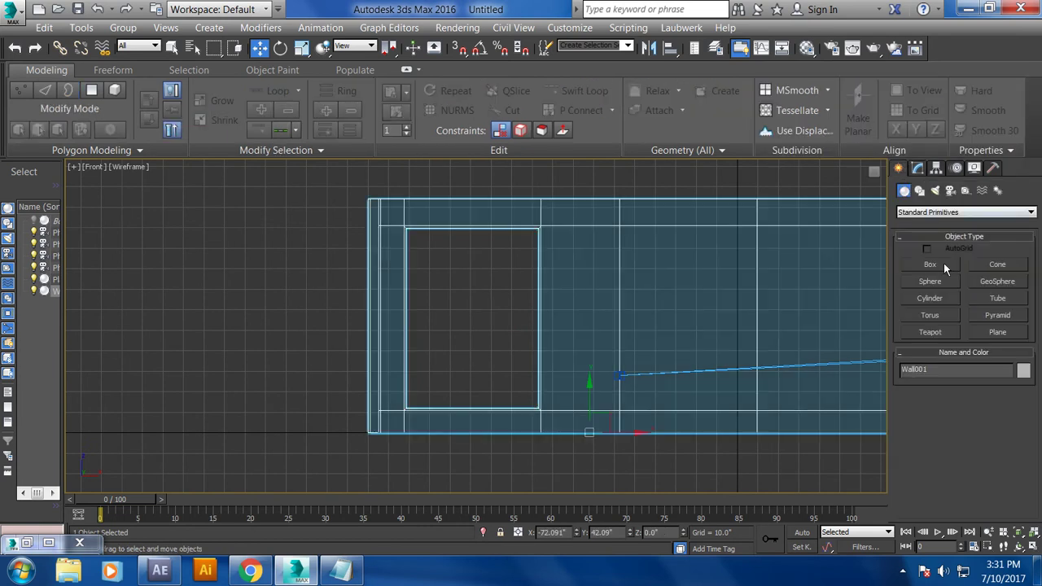
left_click(937, 265)
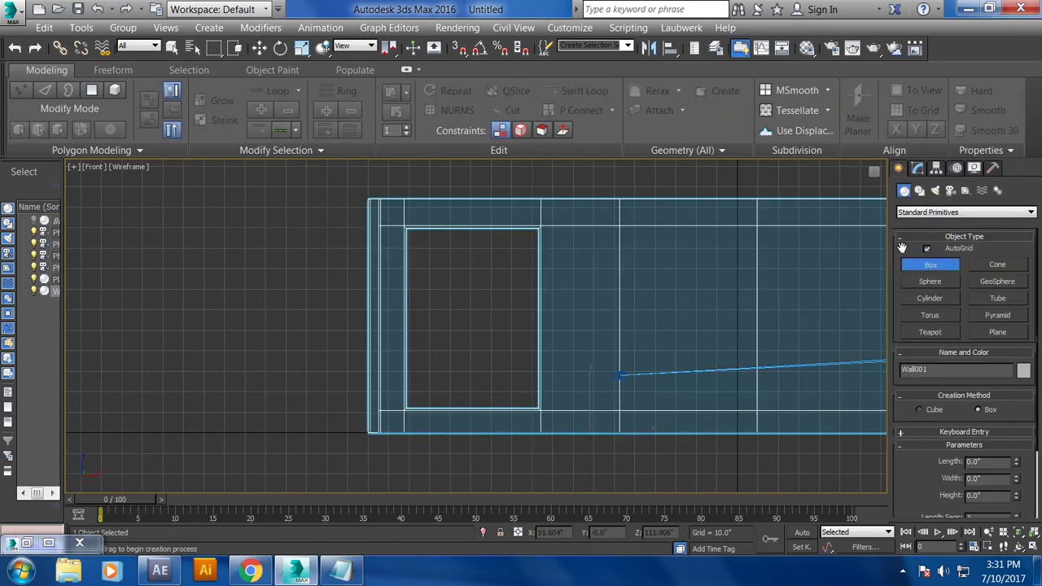
left_click_drag(405, 228, 540, 409)
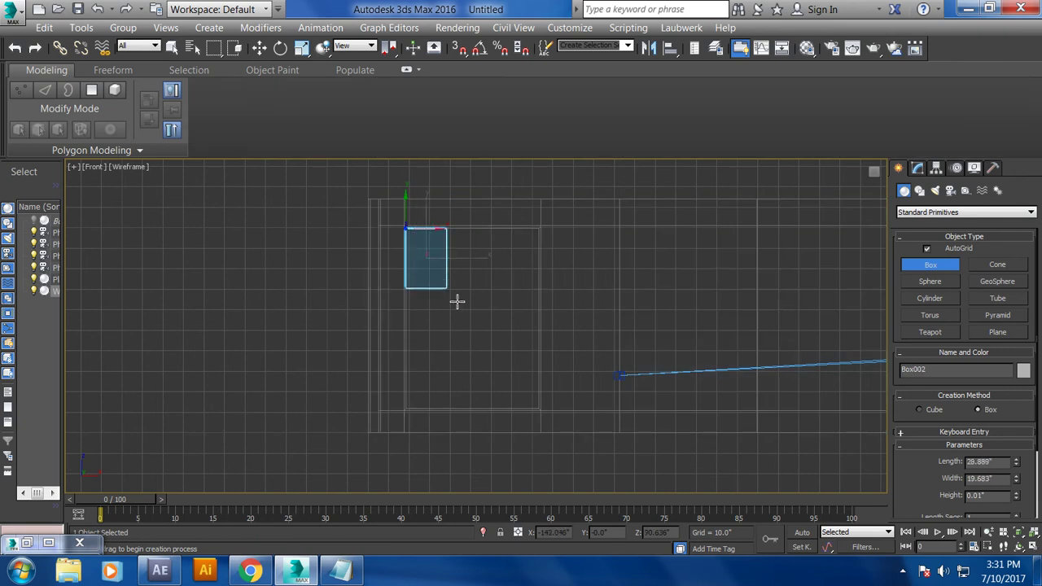
left_click(540, 410)
key("w")
Set Box002's Height to 1.25" in the Modify panel
key("alt+w")
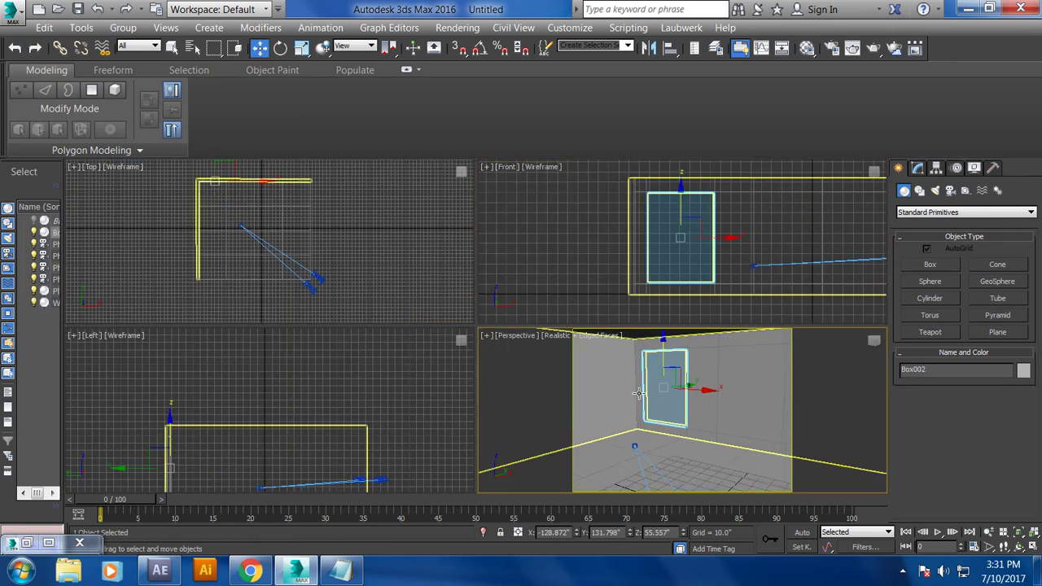
key("alt+w")
mouse_move(638, 391)
middle_mouse_down("alt")
mouse_move(565, 347)
mouse_move(556, 321)
mouse_move(533, 367)
mouse_move(574, 316)
mouse_move(535, 349)
mouse_move(518, 343)
middle_mouse_up("alt")
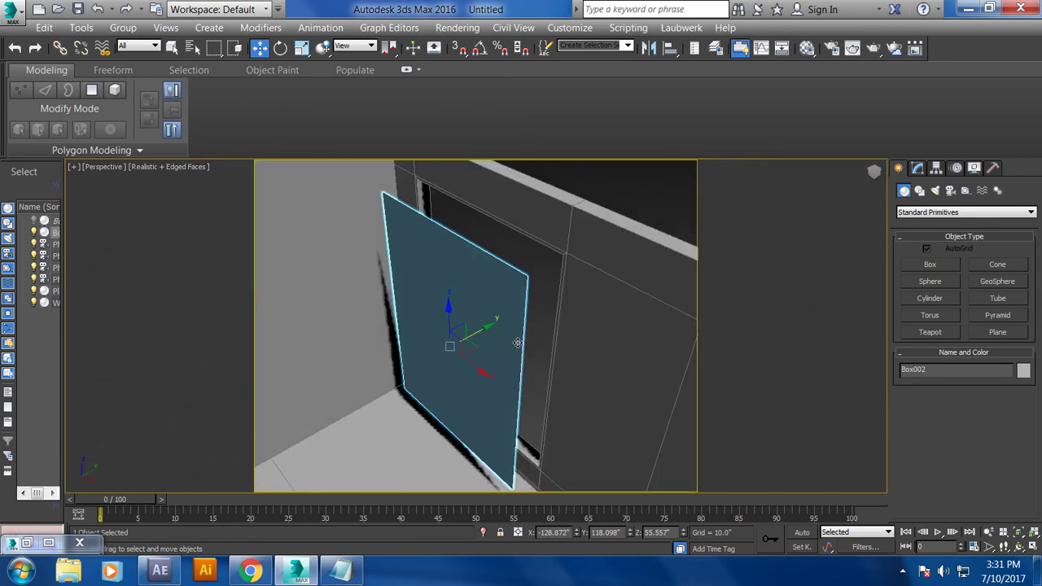
left_click(926, 165)
left_click_drag(1017, 369, 1016, 342)
right_click(1016, 363)
left_click_drag(1016, 381, 1017, 394)
right_click(1007, 397)
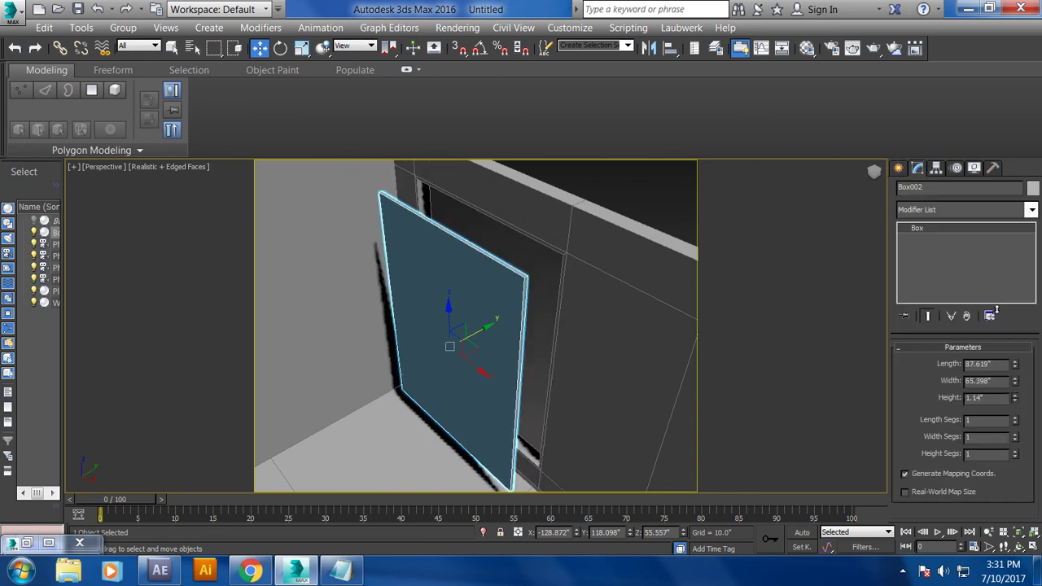
Slide Box002 into the wall opening and compare with the reference render
left_click_drag(502, 349, 539, 328)
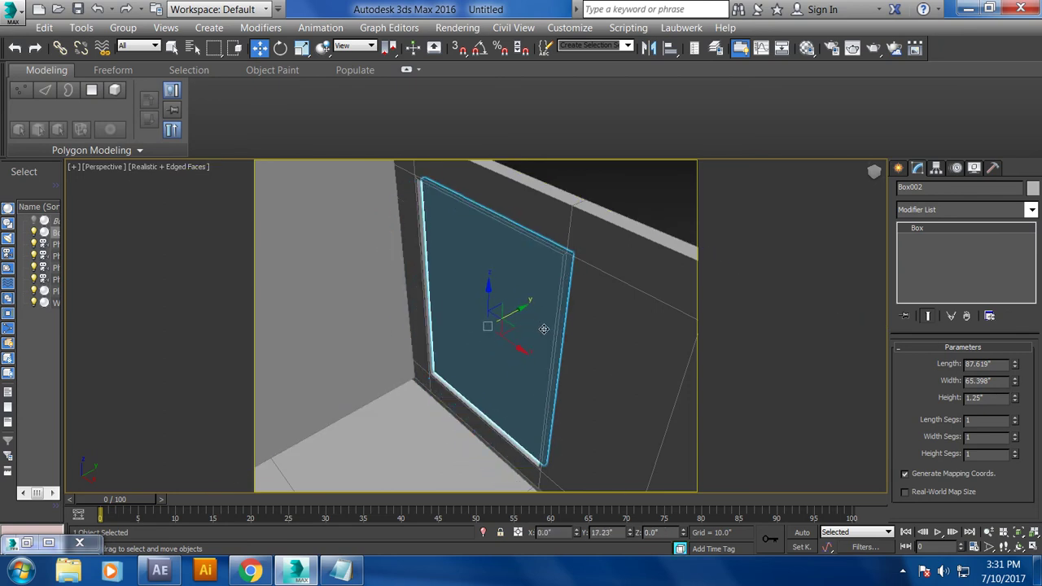
mouse_move(540, 329)
middle_mouse_down("alt")
mouse_move(411, 275)
mouse_move(588, 274)
middle_mouse_up("alt")
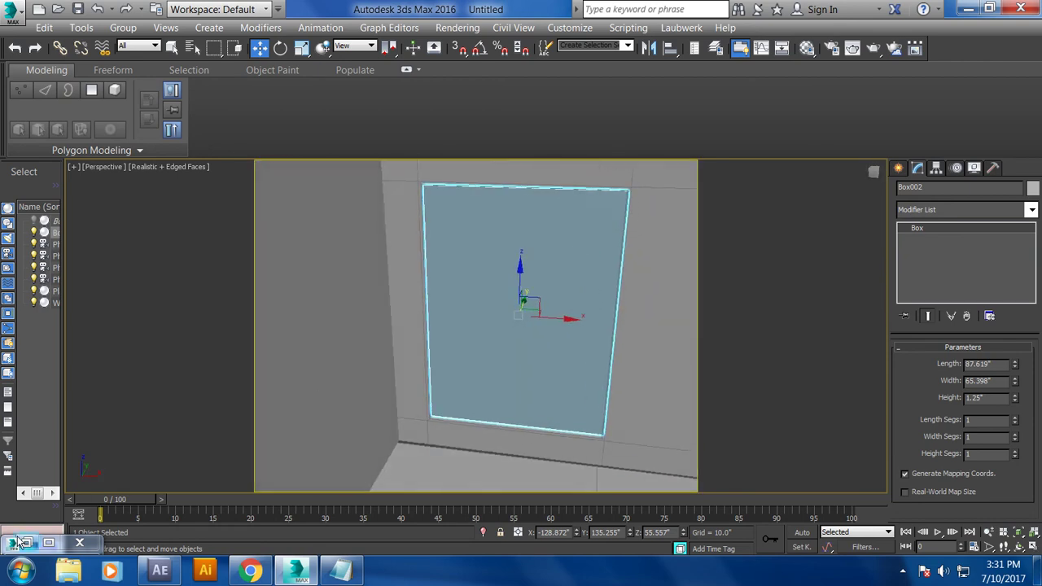
left_click(18, 543)
mouse_move(652, 84)
left_mouse_down()
mouse_move(291, 79)
mouse_move(168, 63)
left_mouse_up()
Convert Box002 to Editable Poly and inset its front face
right_click(534, 263)
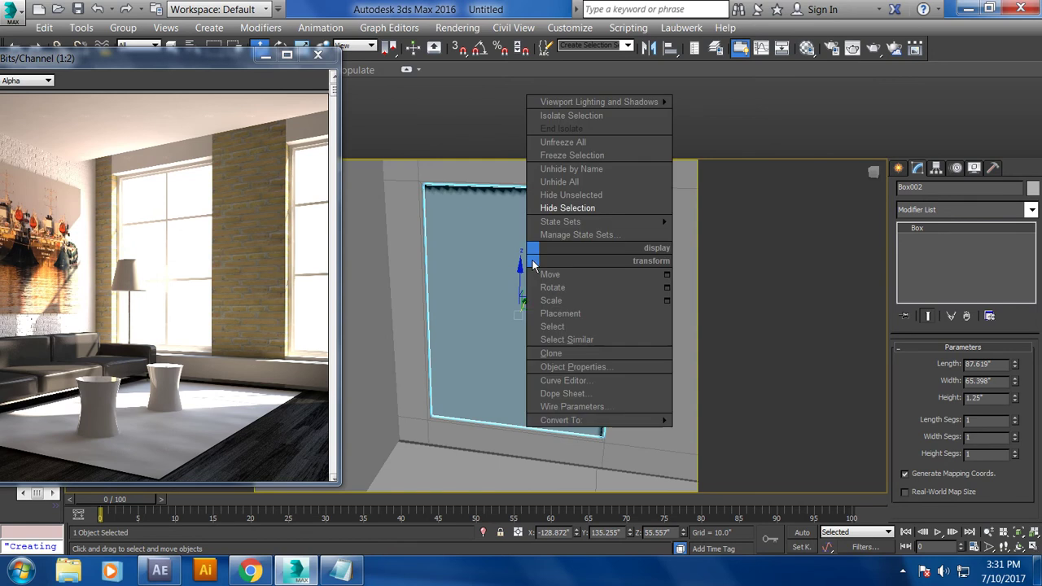
left_click(717, 434)
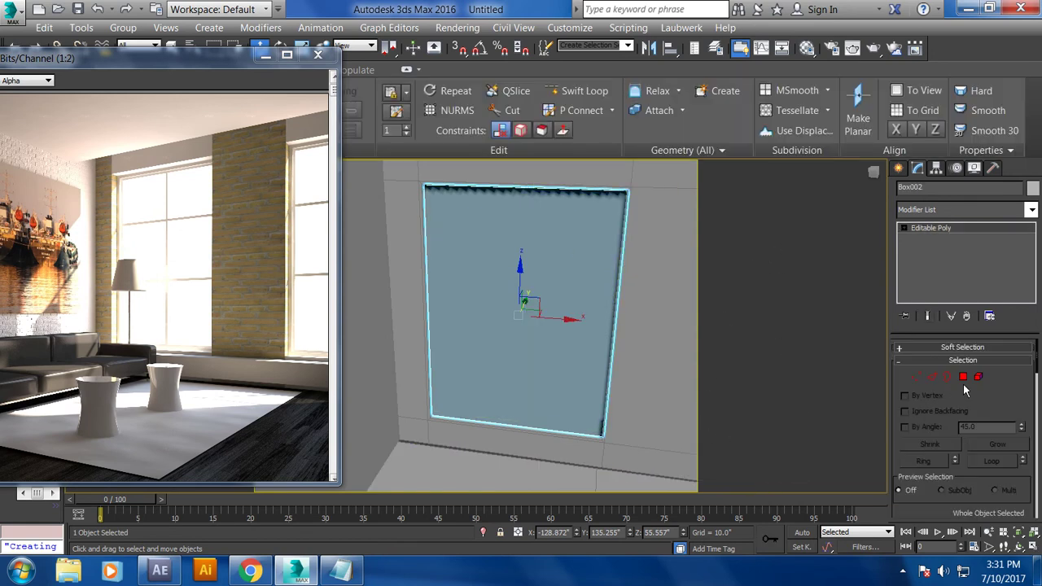
left_click(964, 376)
mouse_move(570, 268)
middle_mouse_down("alt")
mouse_move(478, 265)
mouse_move(652, 253)
middle_mouse_up("alt")
left_click(479, 265)
middle_click_drag(572, 263, 626, 278, "alt")
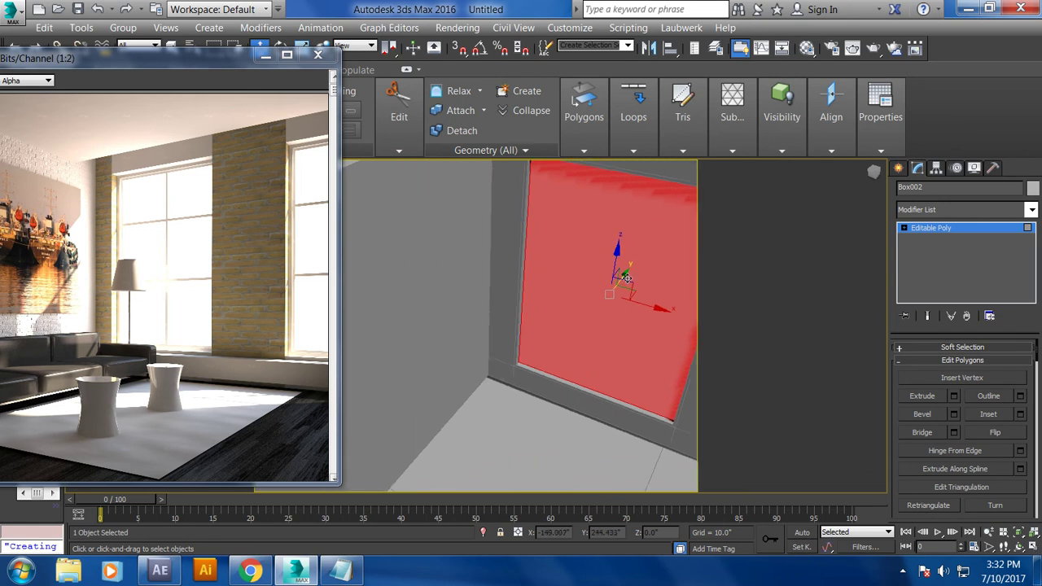
left_click(1019, 414)
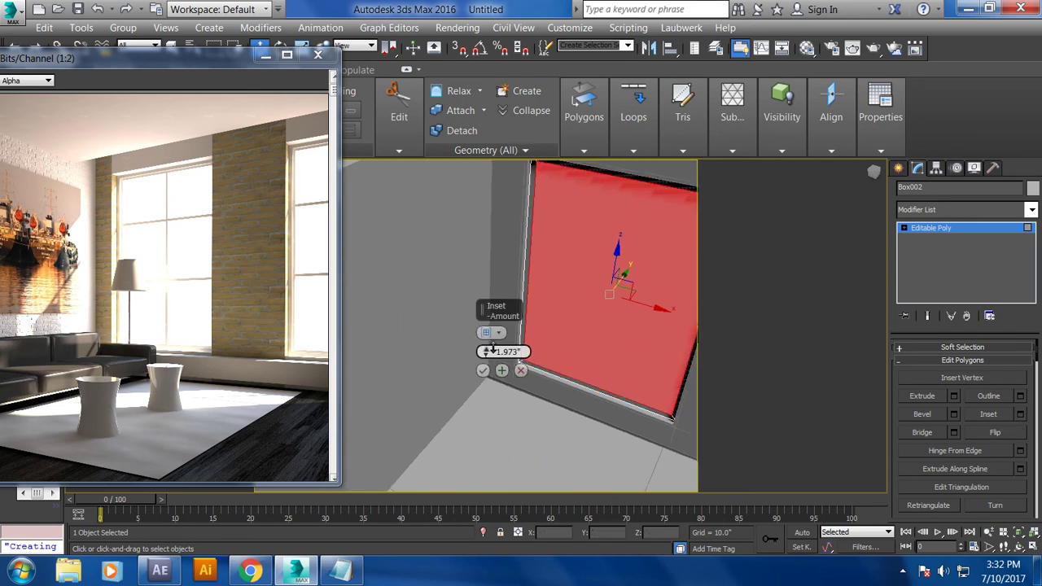
left_click(483, 370)
Bevel the inset face with Height -0.457" and leave Polygon level
middle_click_drag(482, 373, 735, 410, "alt")
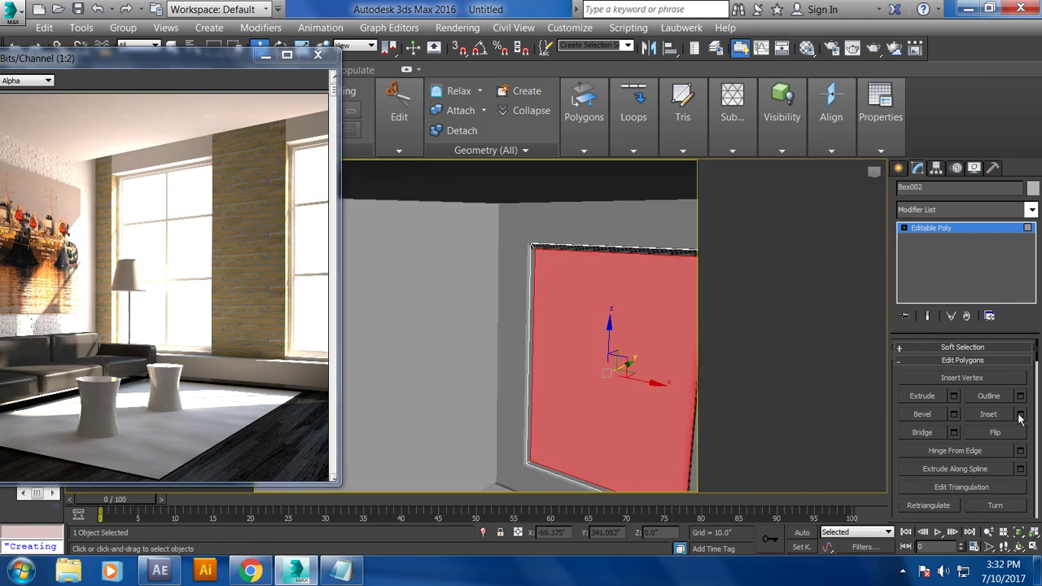
left_click(955, 415)
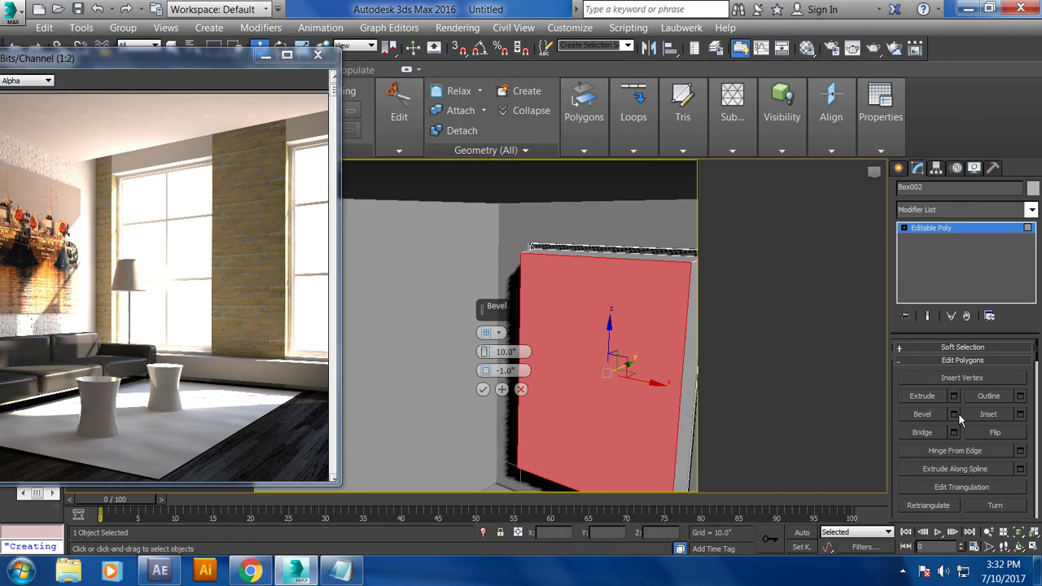
left_click_drag(484, 352, 486, 376)
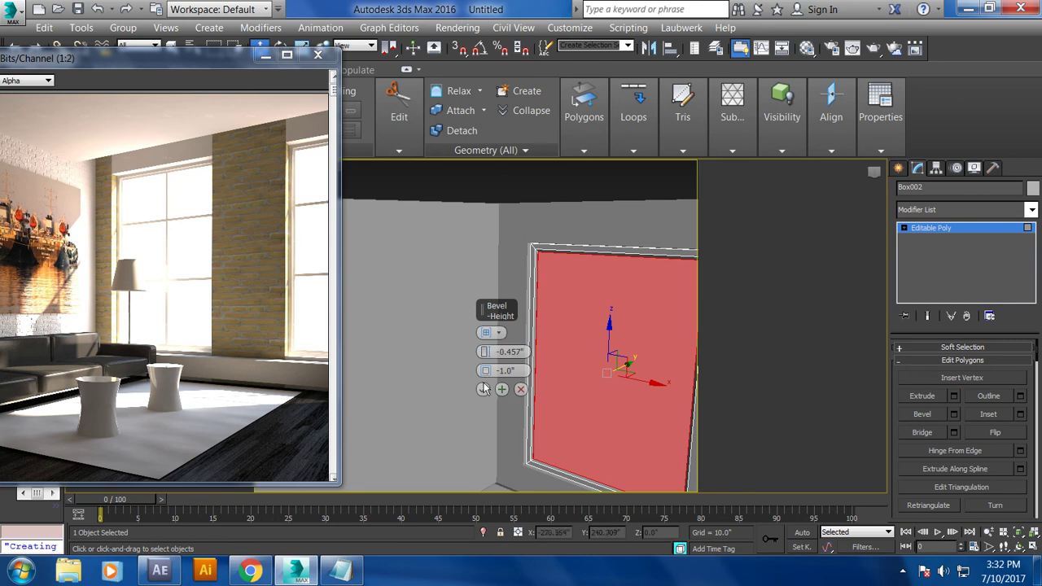
left_click(483, 391)
mouse_move(483, 391)
middle_mouse_down("alt")
mouse_move(610, 315)
mouse_move(644, 261)
mouse_move(630, 250)
middle_mouse_up("alt")
mouse_move(207, 53)
left_mouse_down()
mouse_move(221, 158)
mouse_move(195, 208)
left_mouse_up()
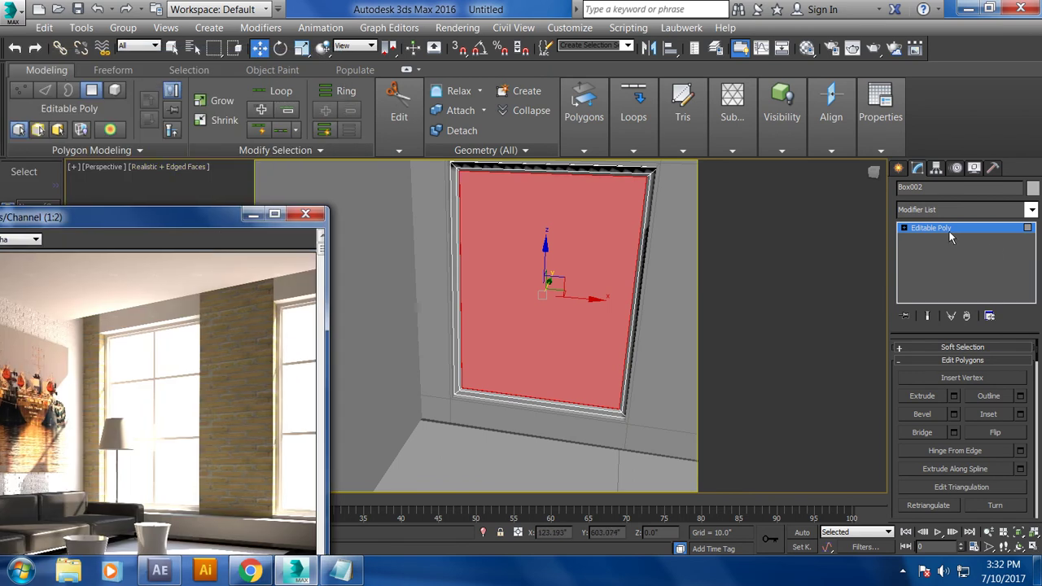
left_click(950, 232)
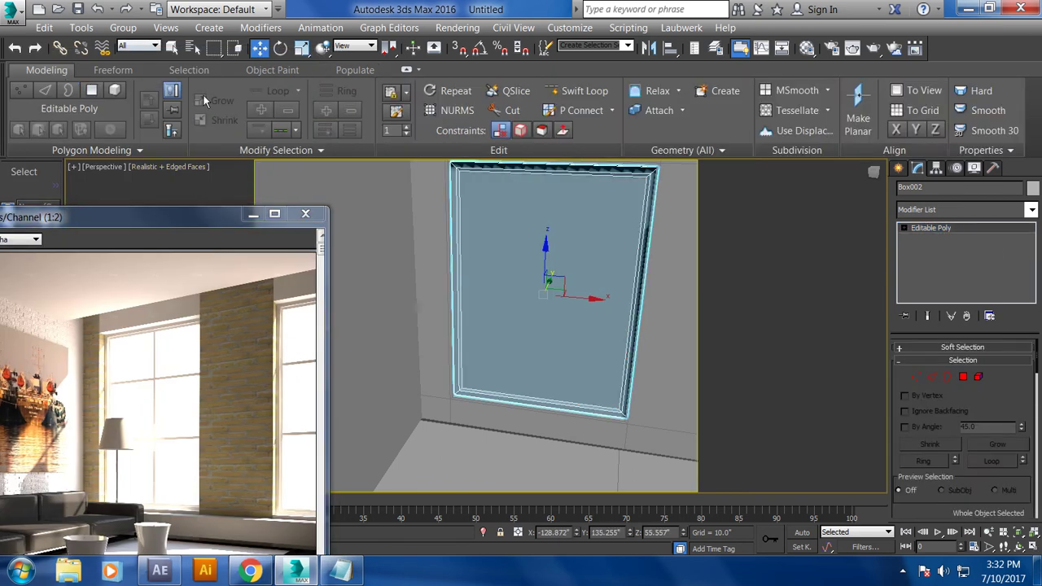
Add a horizontal edge loop across the window pane with Swift Loop
left_click(574, 90)
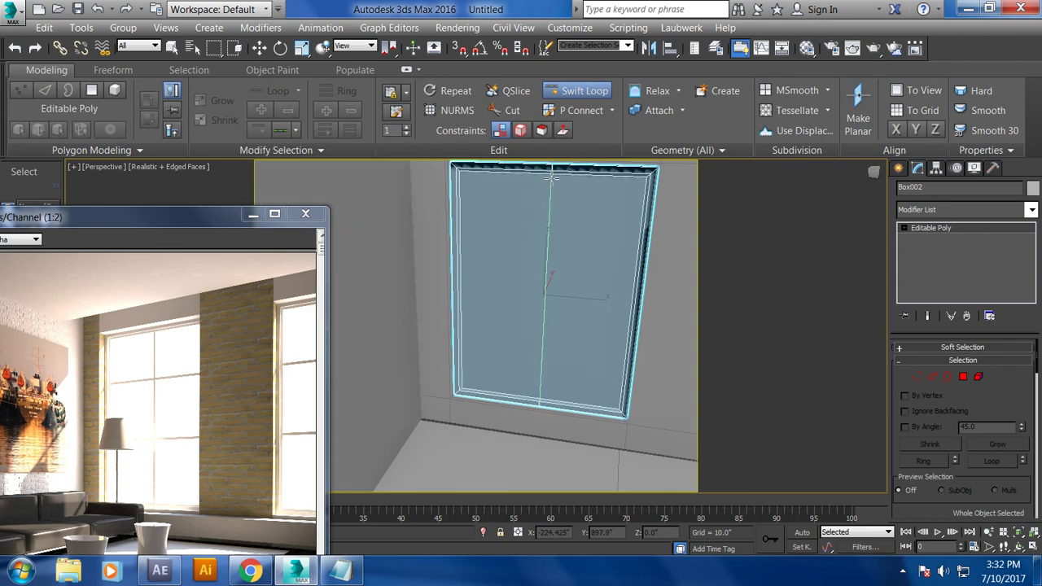
left_click(552, 227)
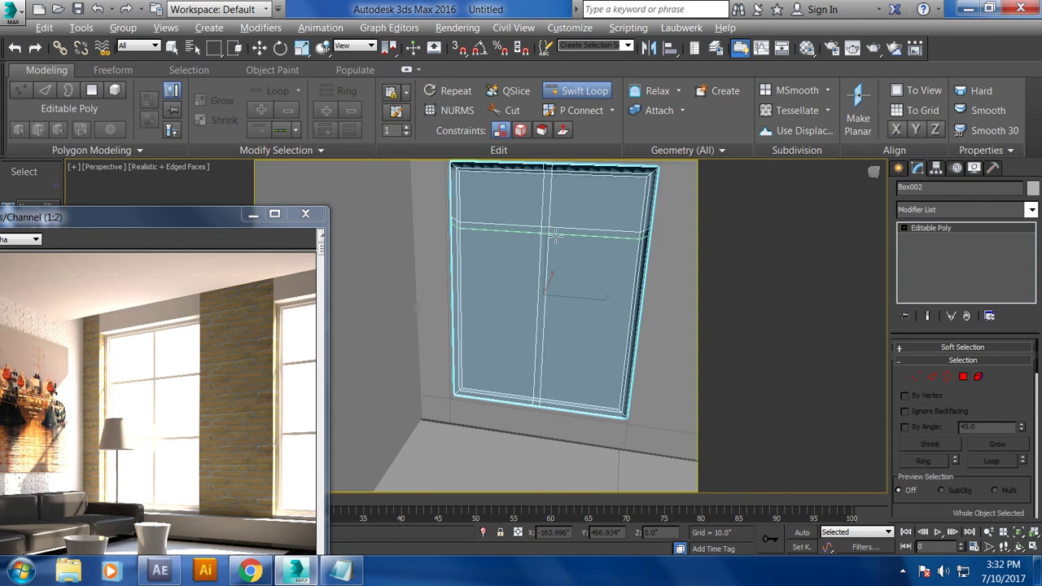
middle_click_drag(554, 235, 562, 222)
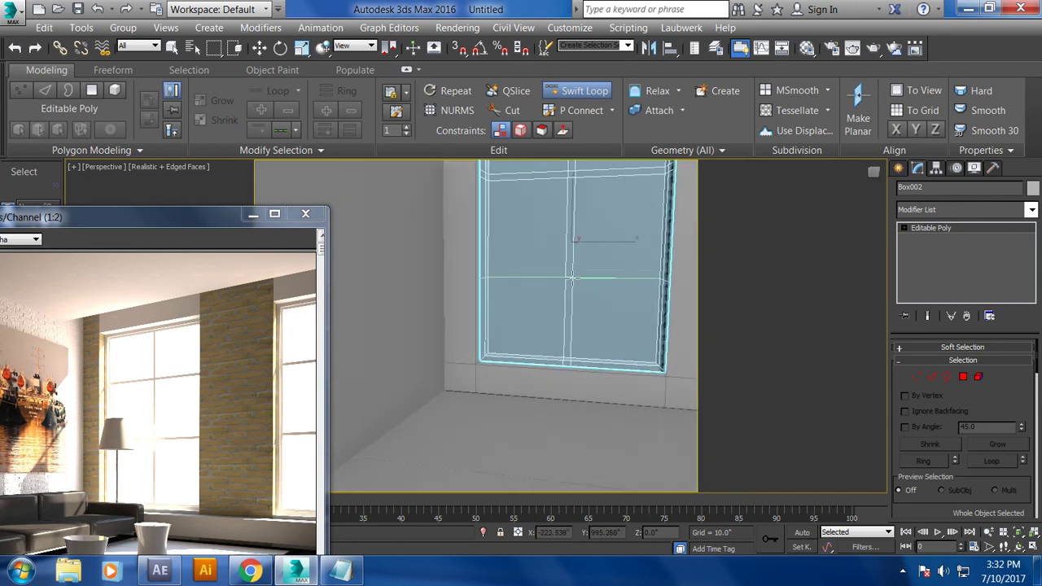
key("w")
Select Wall001 and, at Polygon level, pick the wall panel beside the window
scroll(572, 279, "down", 5)
middle_click_drag(587, 309, 600, 353, "alt")
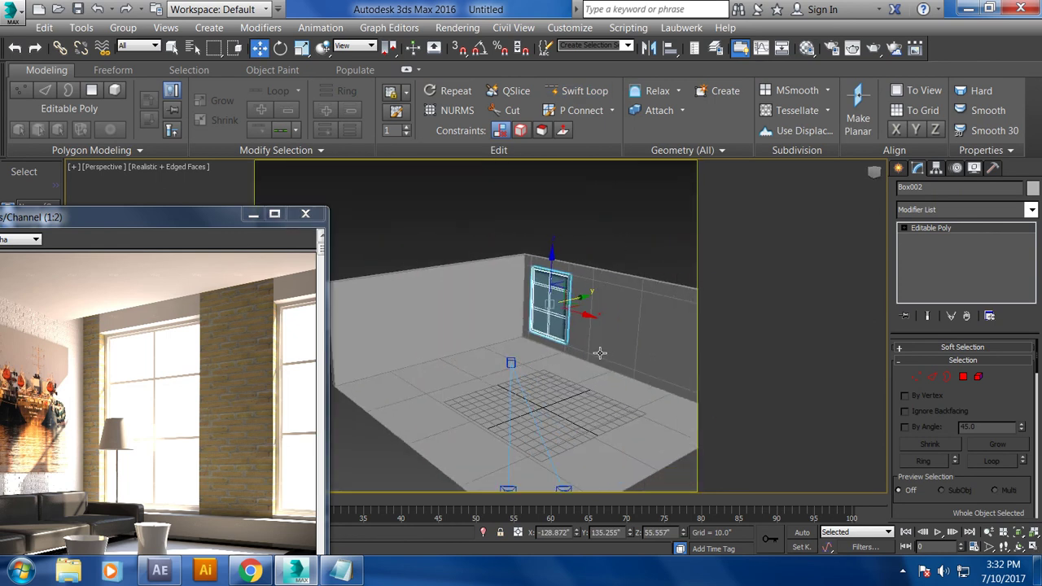
left_click(593, 208)
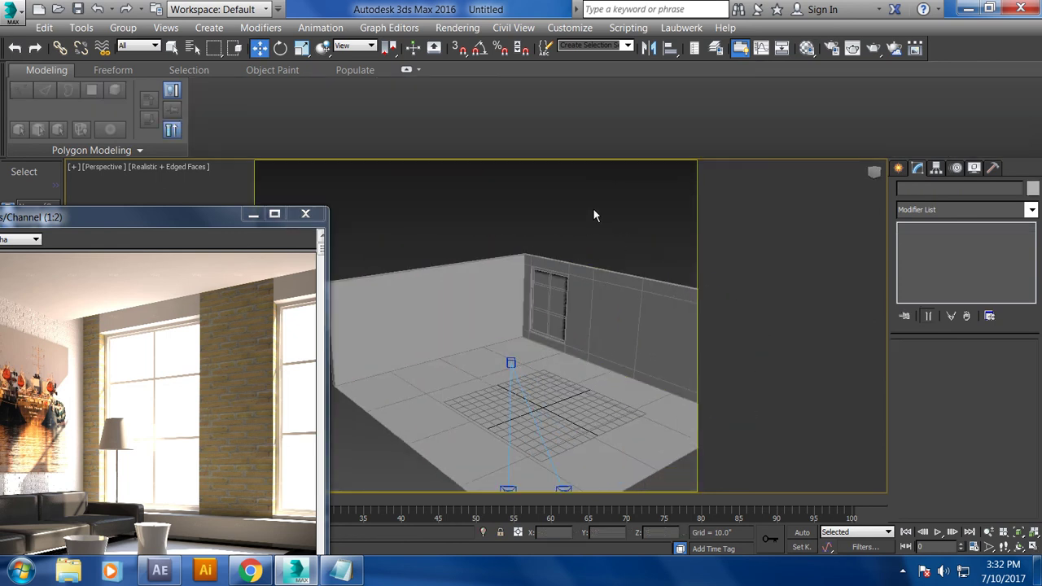
middle_click_drag(592, 208, 559, 221, "alt")
scroll(581, 268, "up", 5)
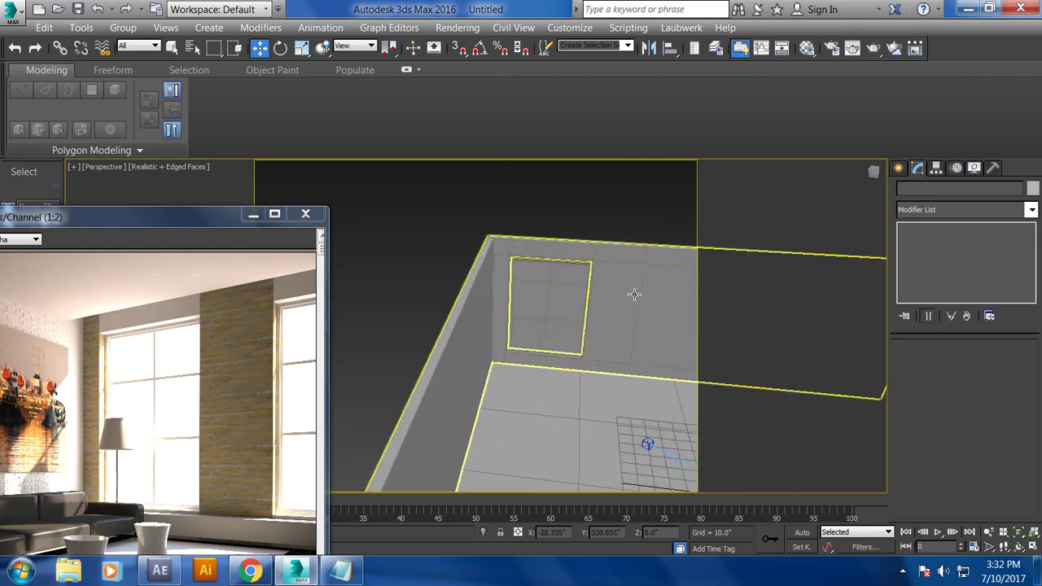
middle_click_drag(633, 296, 503, 271)
left_click(503, 271)
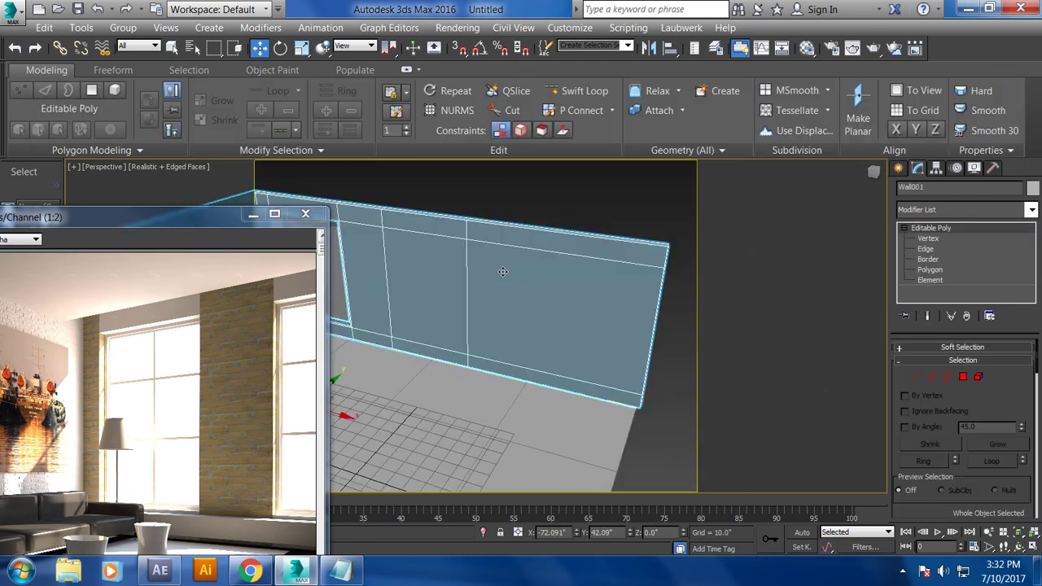
left_click(947, 272)
left_click(460, 279)
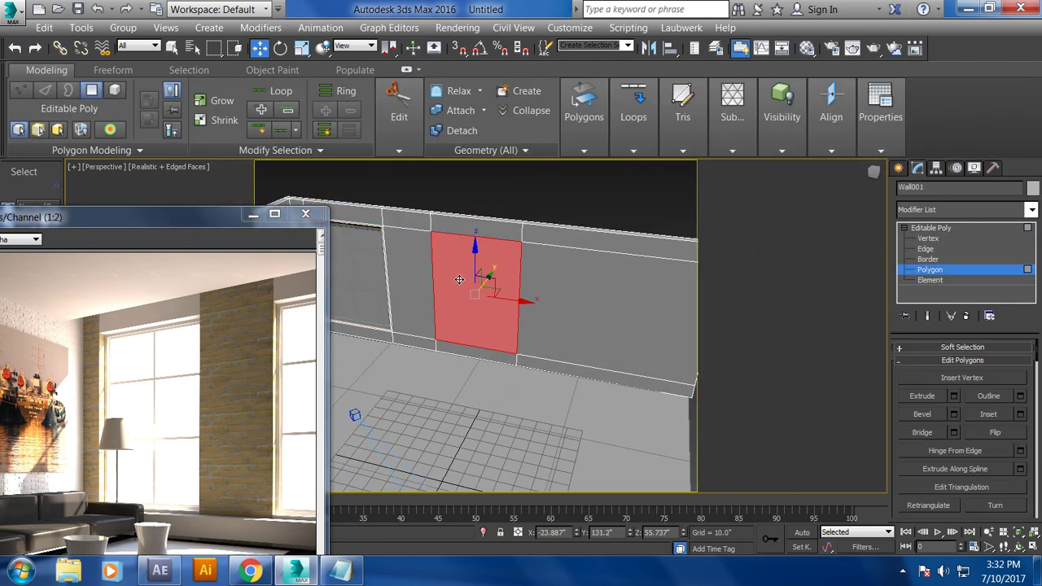
Delete the selected wall polygon to open a second window hole
key("Delete")
scroll(564, 264, "up", 3)
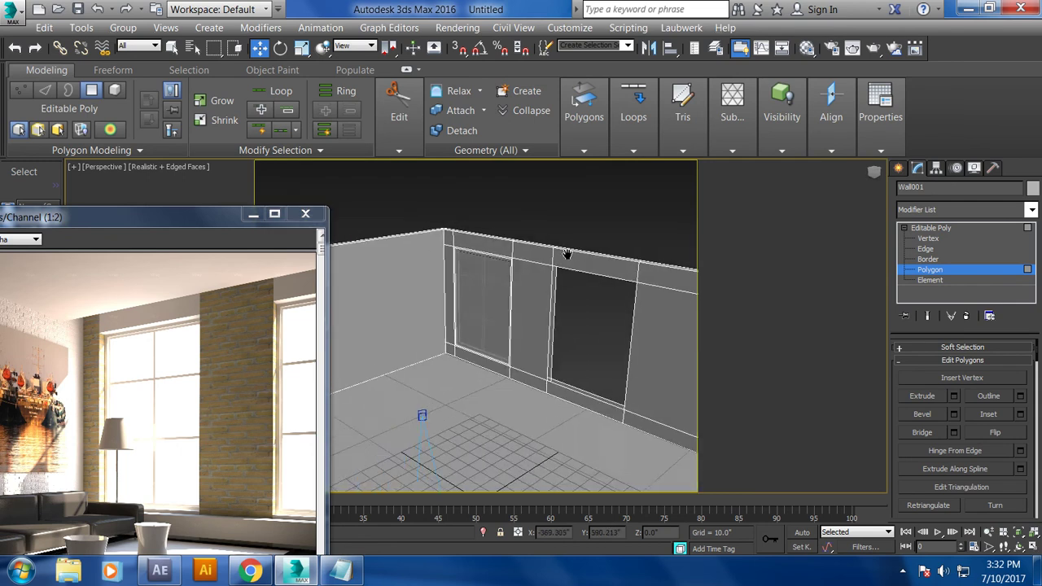
scroll(570, 217, "up", 3)
middle_click_drag(472, 223, 565, 243)
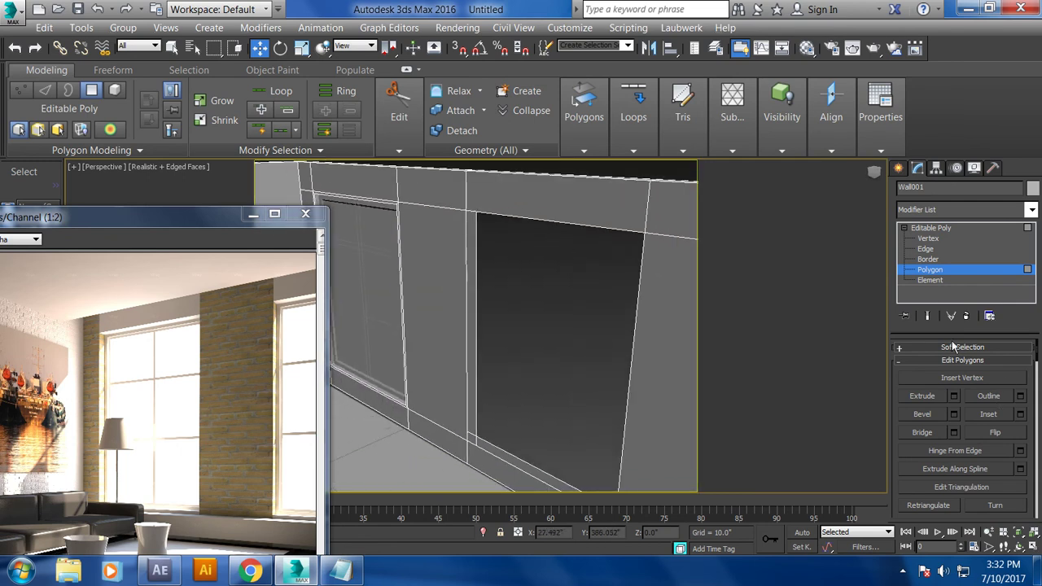
Select both border loops of the hole and Bridge them
left_click(930, 259)
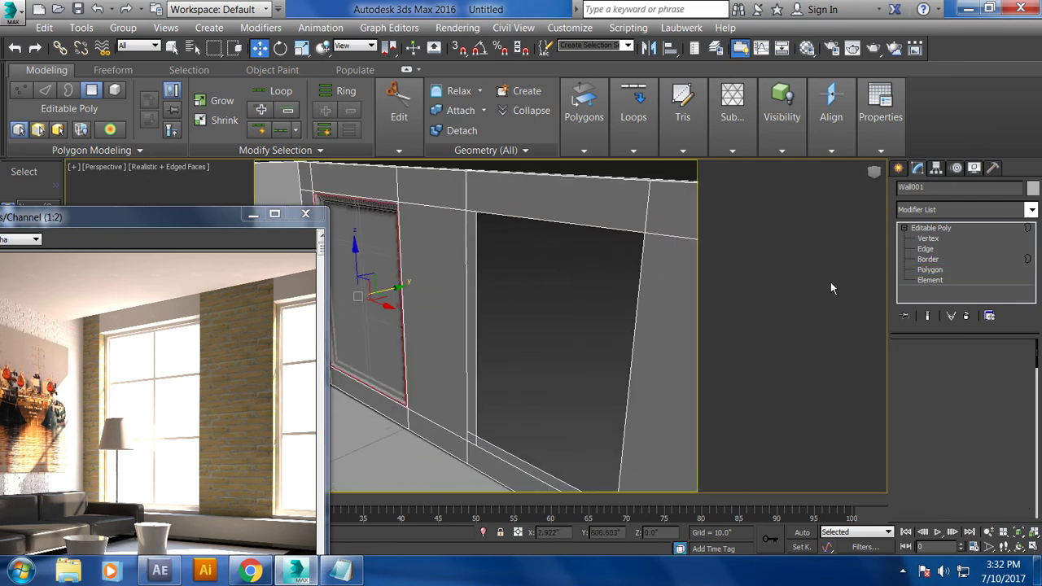
left_click(469, 268)
left_click(476, 275, "ctrl")
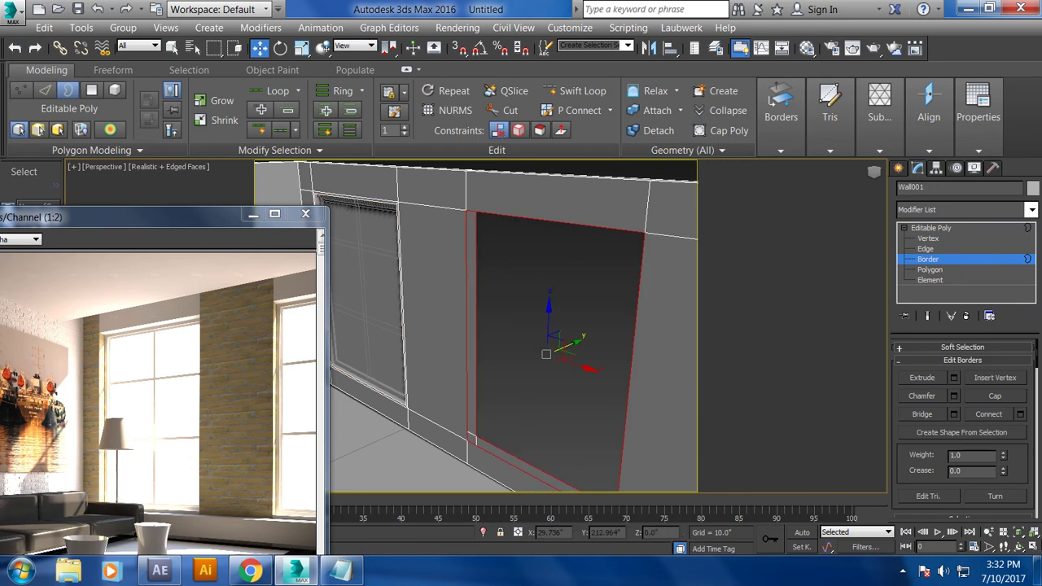
left_click(936, 413)
Exit border editing and Shift-drag Box002 into the new opening to clone it
left_click(936, 231)
left_click(372, 240)
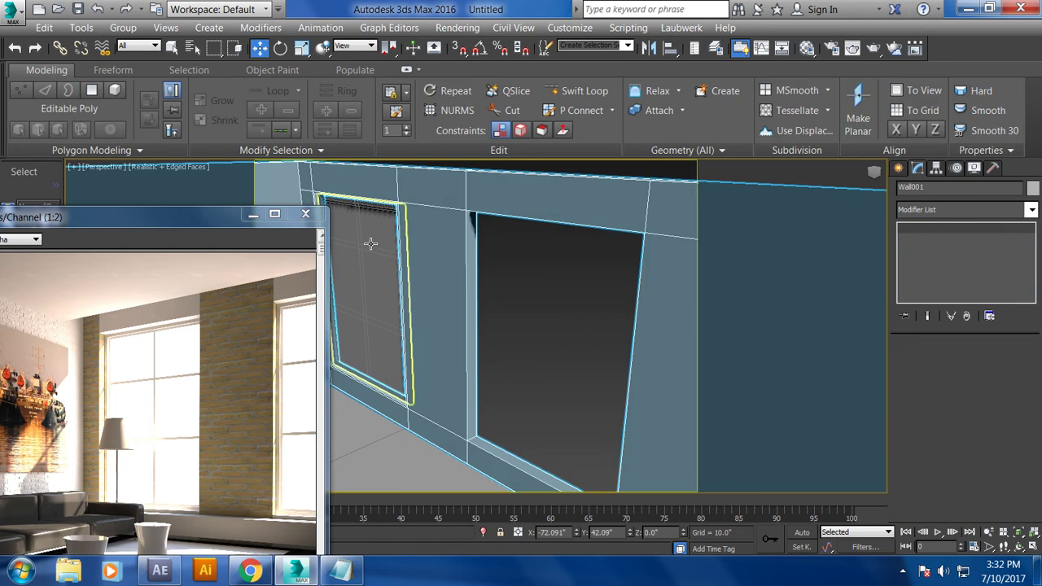
left_click_drag(390, 305, 566, 345)
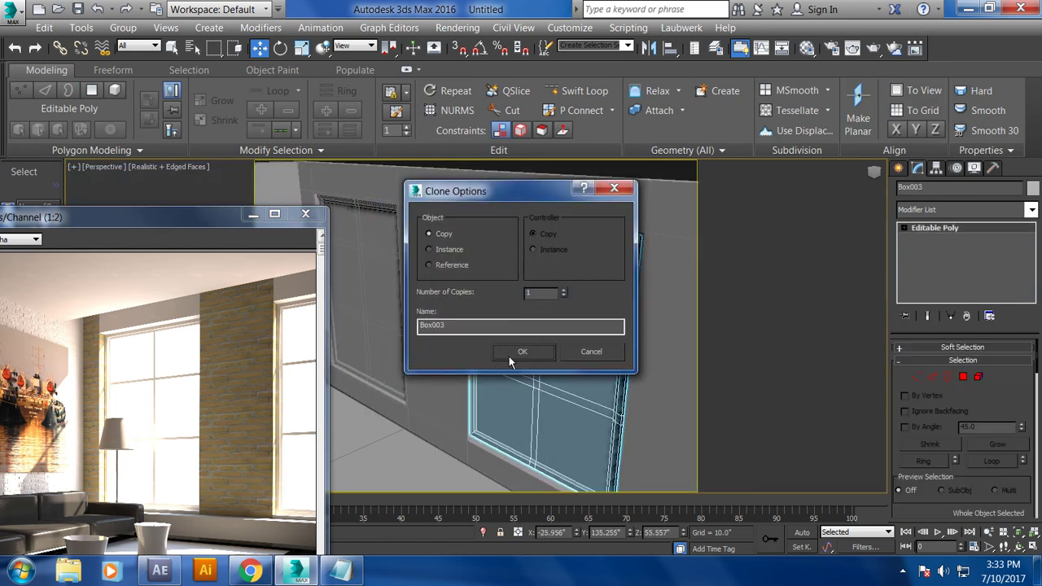
Confirm the copy as Box003 and view the scene through PhysCamera002
left_click(522, 351)
key("c")
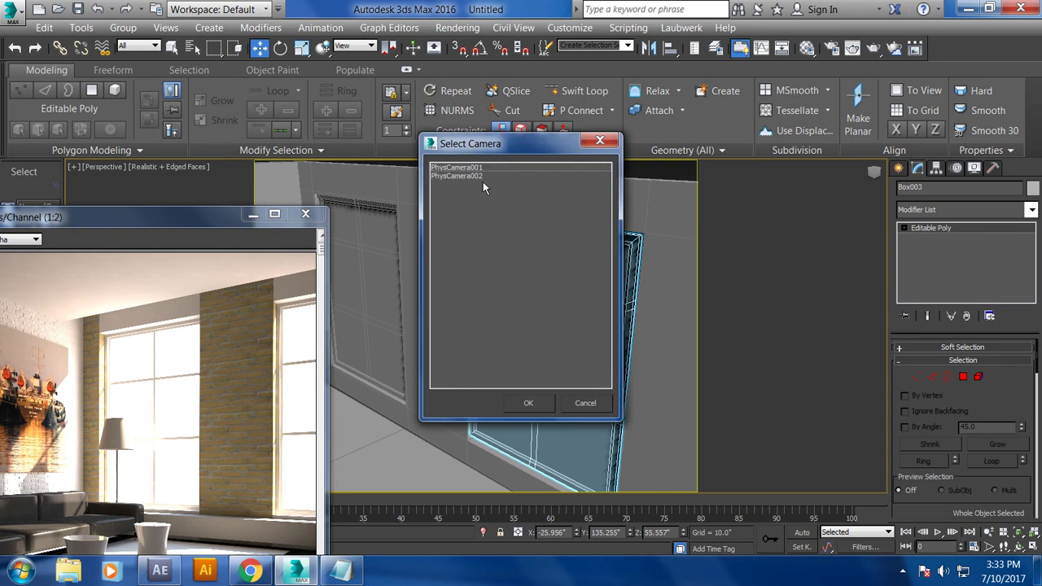
key("Escape")
key("c")
double_click(466, 176)
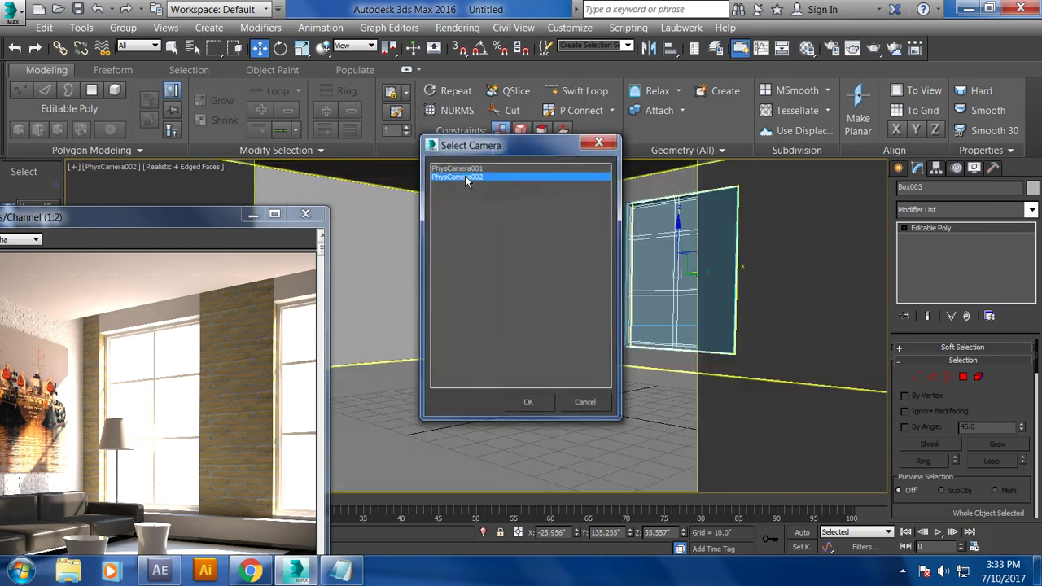
Select the left window frame and return to Perspective, framing the whole room
left_click(531, 286)
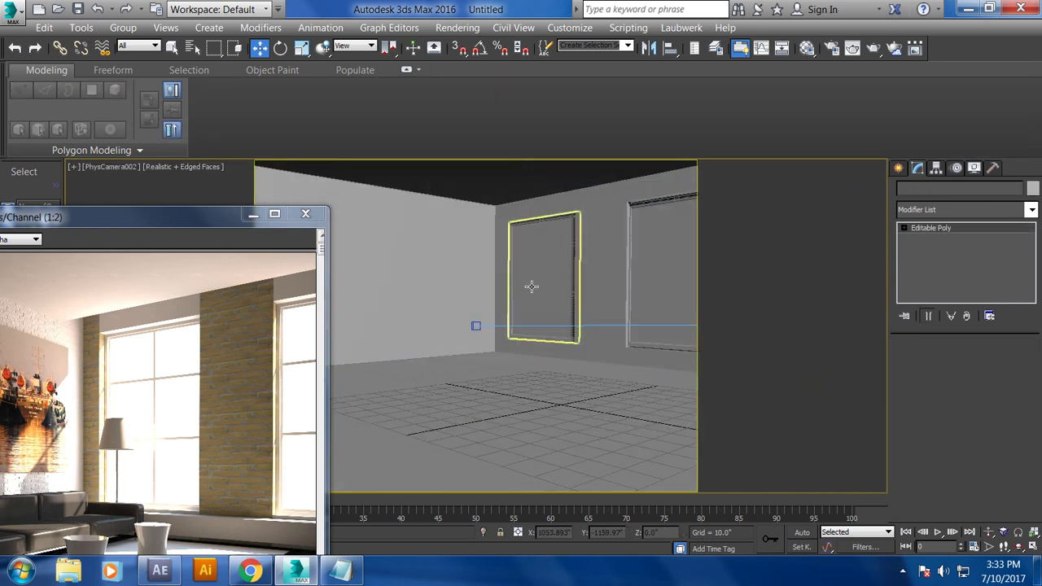
key("p")
scroll(531, 287, "down", 3)
mouse_move(531, 286)
middle_mouse_down("alt")
mouse_move(484, 198)
mouse_move(568, 327)
mouse_move(553, 350)
mouse_move(530, 342)
mouse_move(528, 306)
mouse_move(689, 360)
middle_mouse_up("alt")
scroll(529, 342, "up", 3)
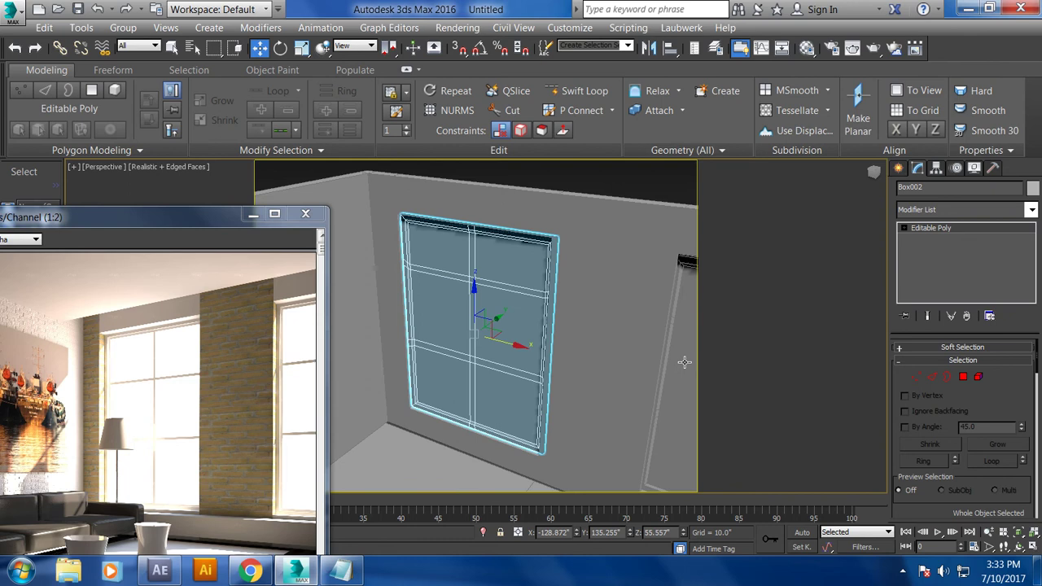
In Polygon mode, select the horizontal and vertical mullion strip polygons of the first window
left_click(979, 376)
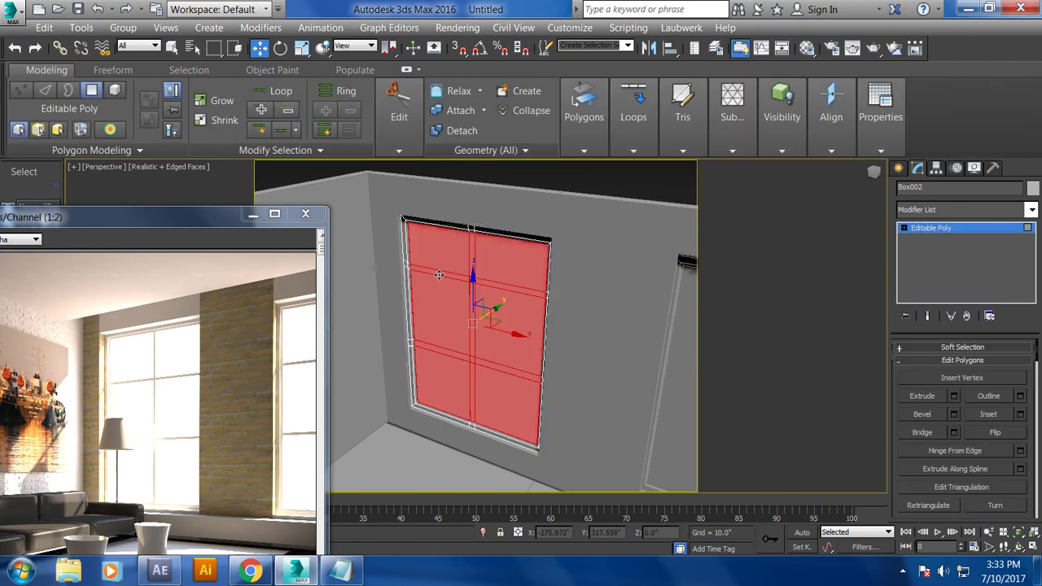
left_click(528, 187)
left_click(494, 263)
mouse_move(597, 310)
middle_mouse_down("alt")
mouse_move(381, 285)
mouse_move(462, 304)
middle_mouse_up("alt")
left_click(462, 281)
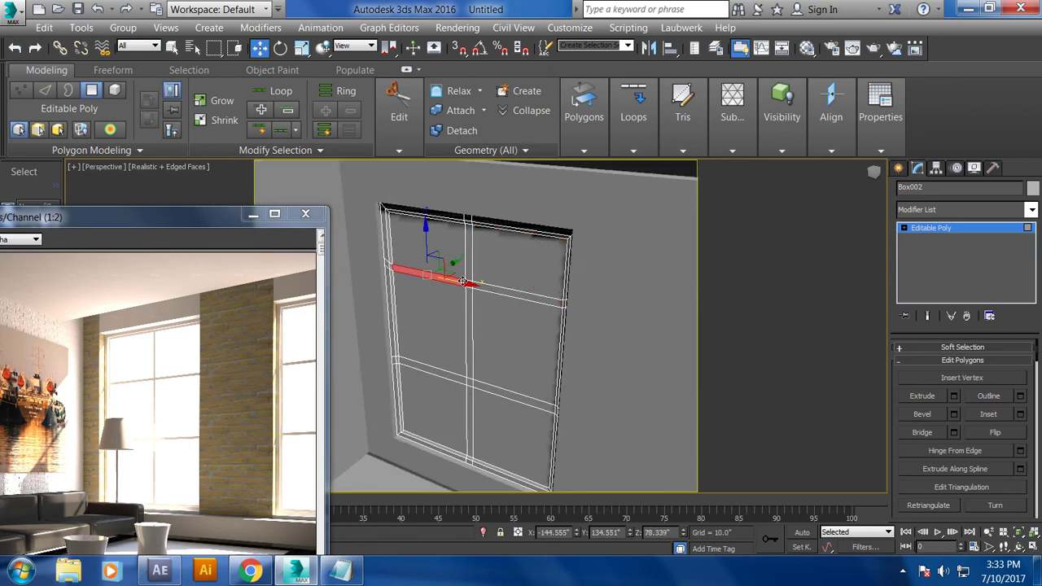
left_click(468, 274, "ctrl")
left_click(466, 288, "ctrl")
left_click(467, 301, "ctrl")
left_click(470, 381, "ctrl")
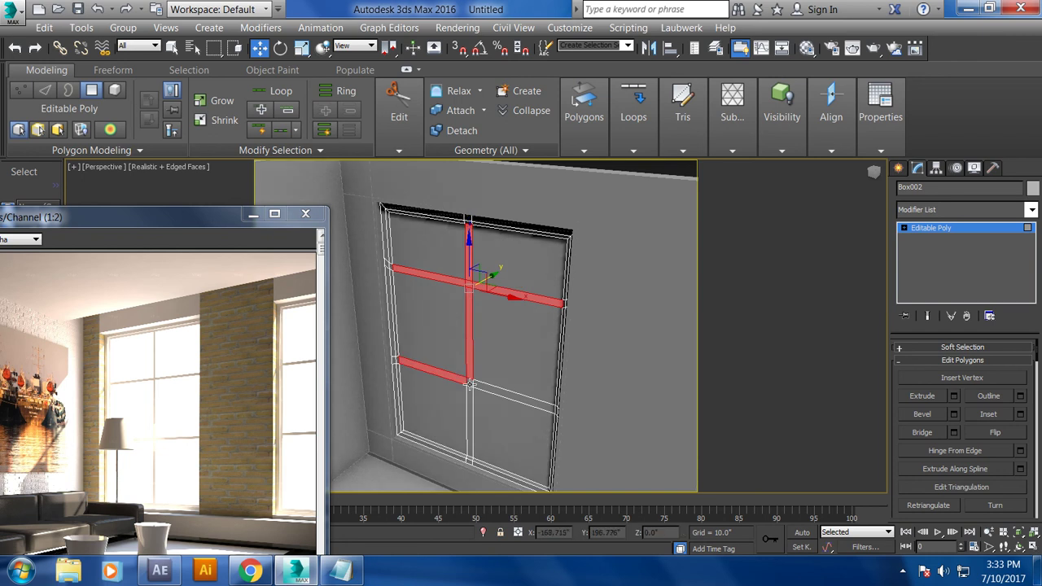
left_click(491, 384, "ctrl")
left_click(473, 399, "ctrl")
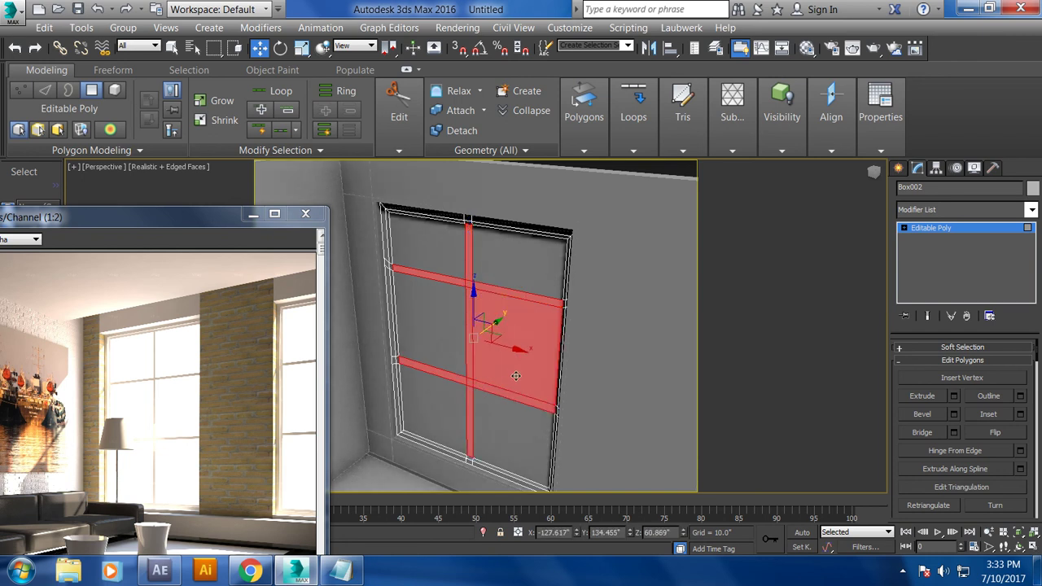
left_click(518, 371, "alt")
mouse_move(518, 371)
middle_mouse_down("alt")
mouse_move(527, 376)
mouse_move(493, 386)
mouse_move(522, 406)
middle_mouse_up("alt")
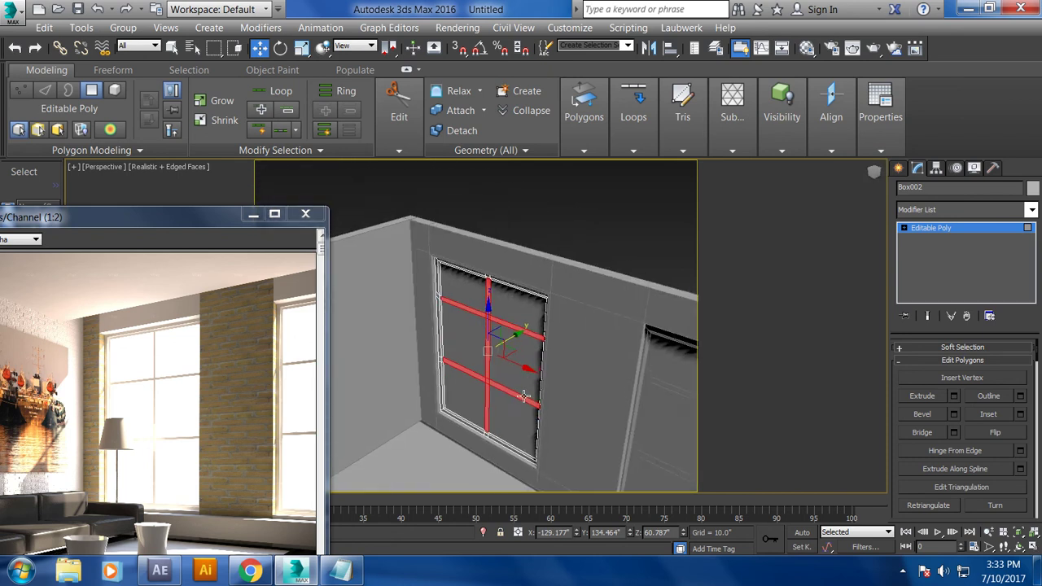
Extrude the selected mullions by -0.457" and commit, then move over to the second window
left_click(954, 397)
left_click_drag(498, 346, 505, 401)
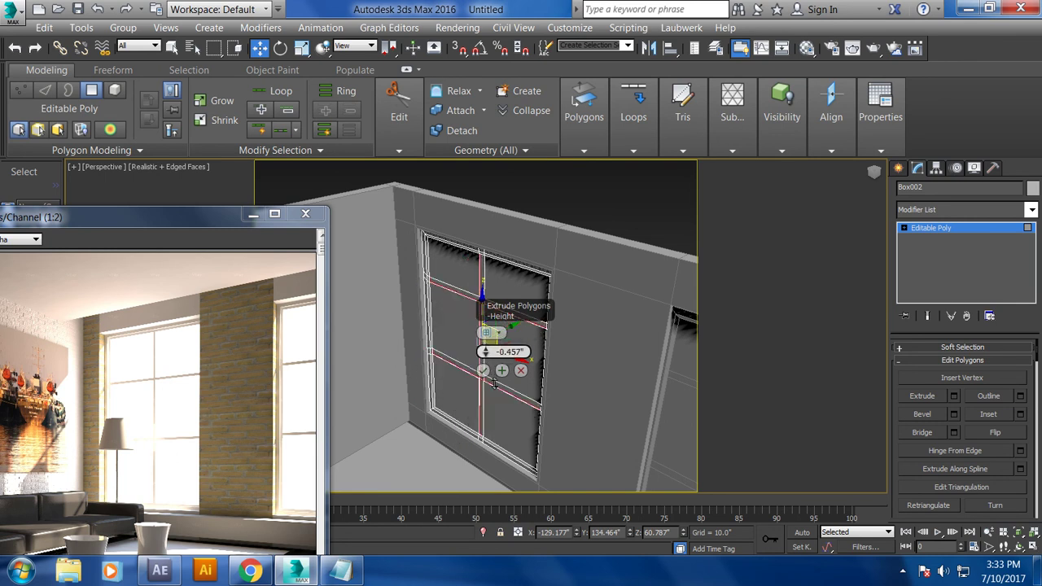
left_click(483, 371)
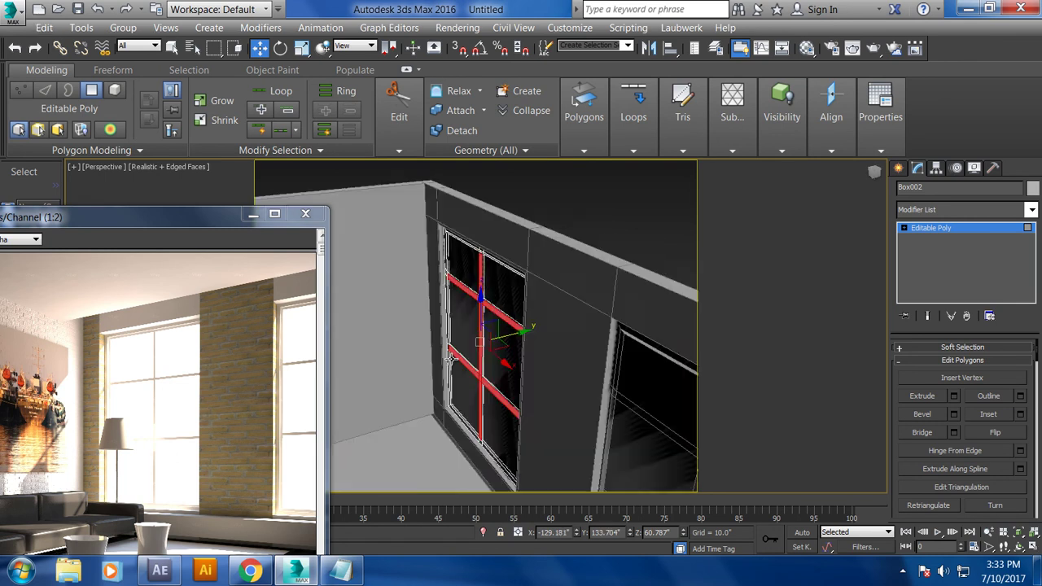
left_click(546, 194)
middle_click_drag(605, 338, 522, 307)
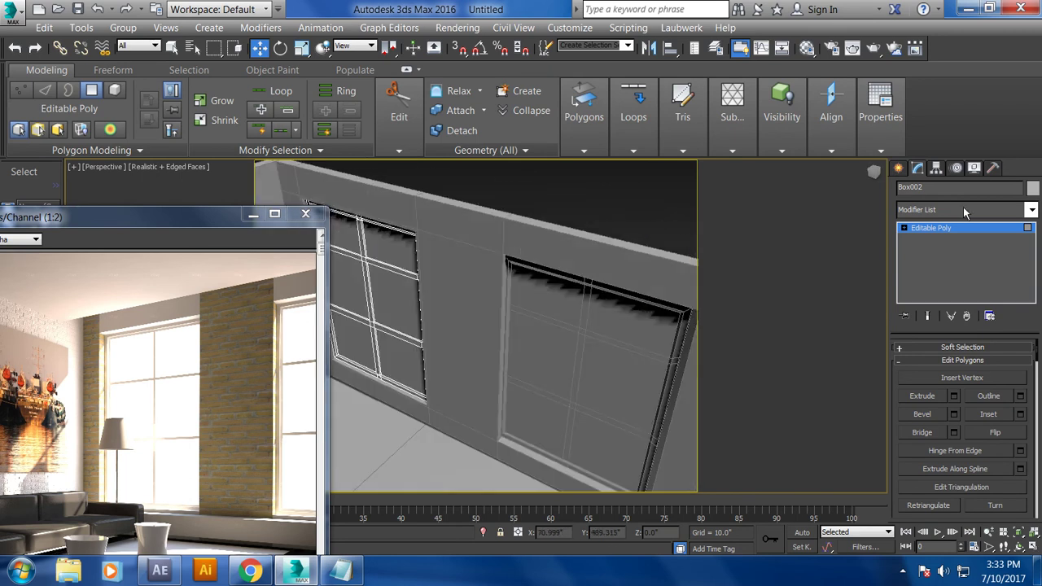
Delete the right-hand window
left_click(371, 301)
left_click(566, 355)
key("Delete")
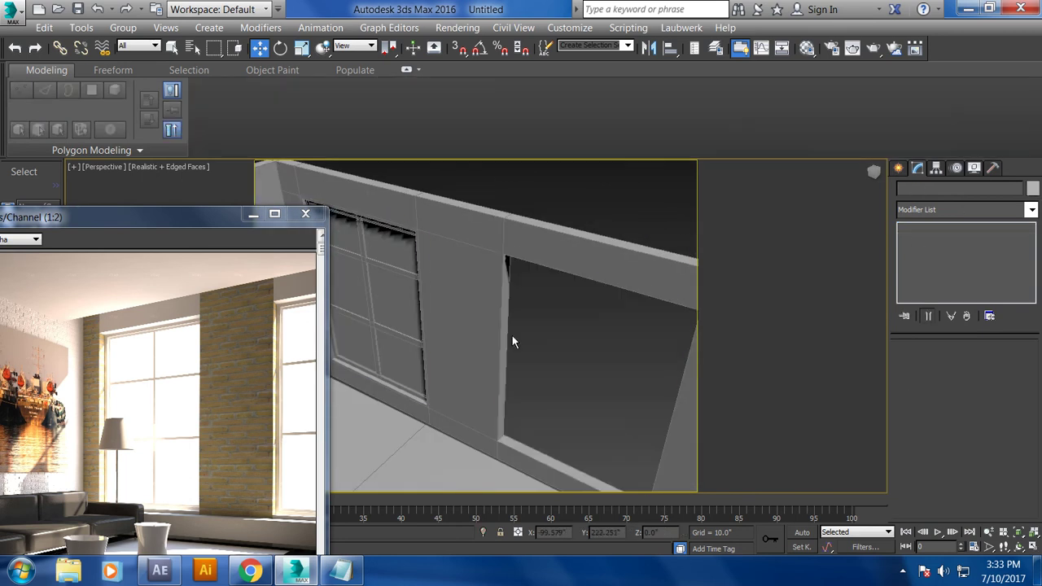
Shift-drag the finished left window into the right opening as copy Box003
left_click(363, 281)
left_click_drag(412, 316, 616, 407, "shift")
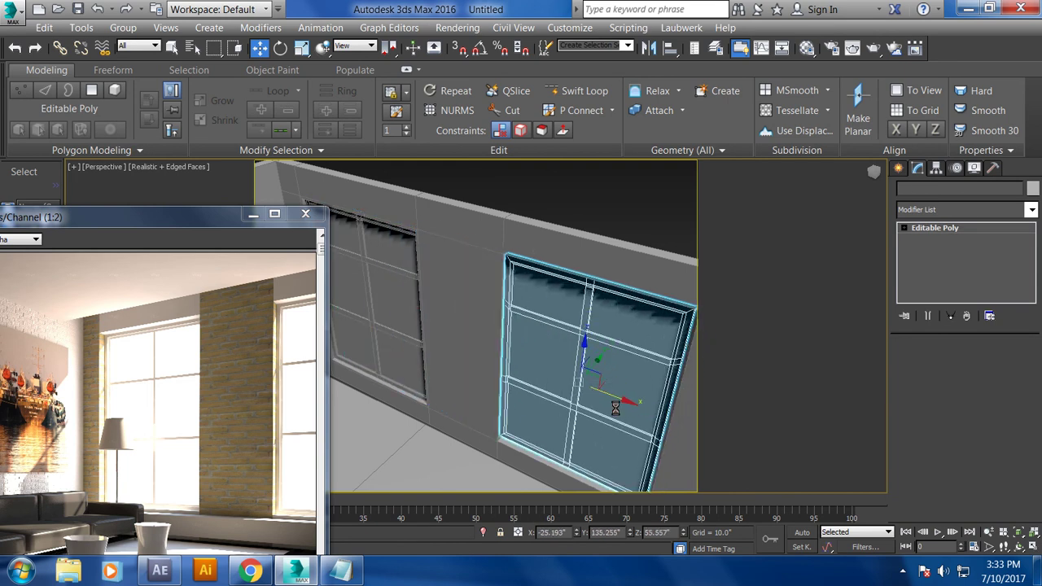
left_click(522, 352)
mouse_move(520, 355)
middle_mouse_down("alt")
mouse_move(606, 365)
mouse_move(592, 379)
middle_mouse_up("alt")
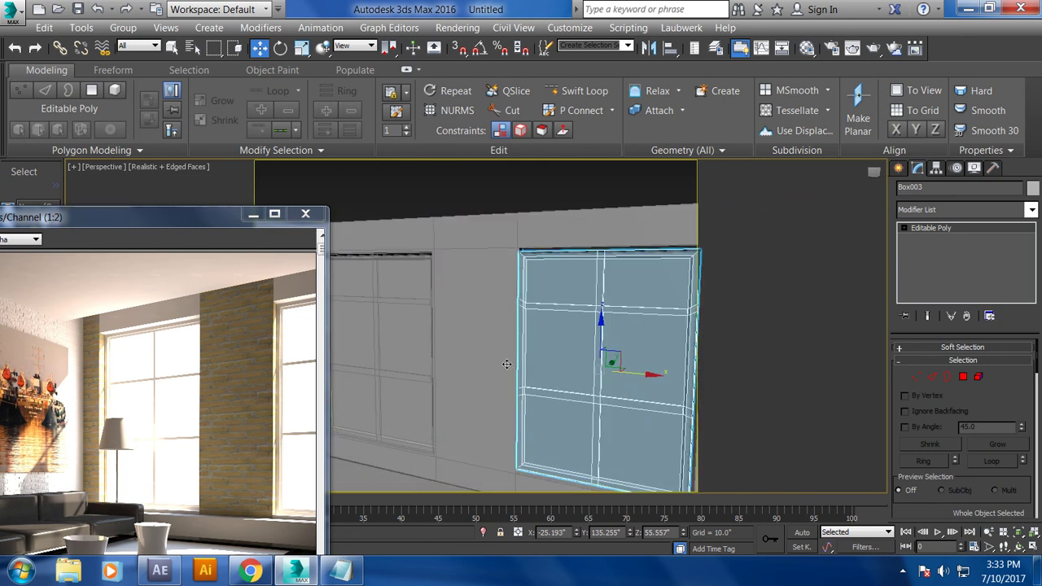
mouse_move(193, 220)
left_mouse_down()
mouse_move(300, 147)
mouse_move(379, 112)
left_mouse_up()
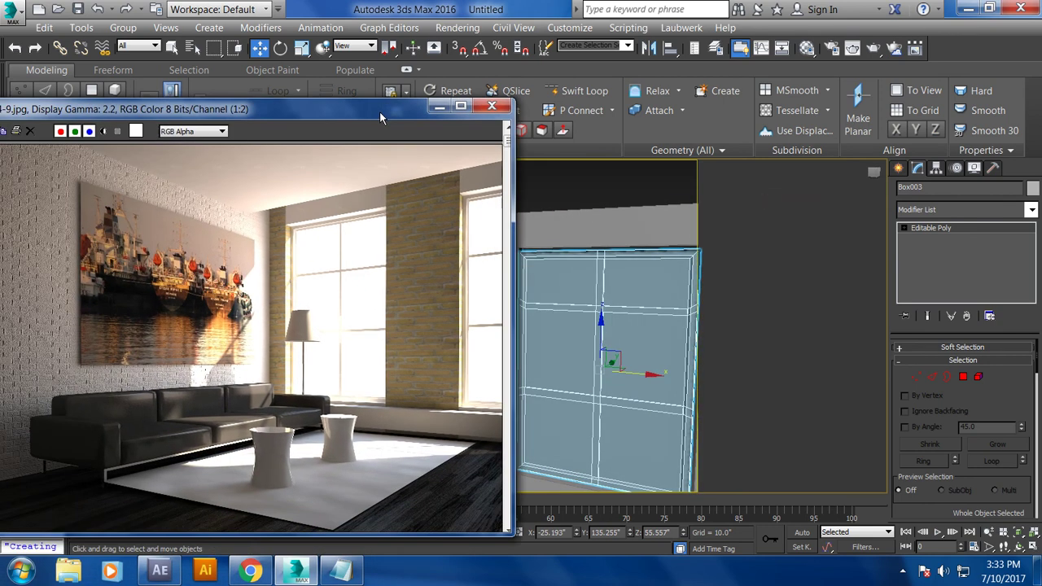
middle_click_drag(583, 374, 777, 344, "alt")
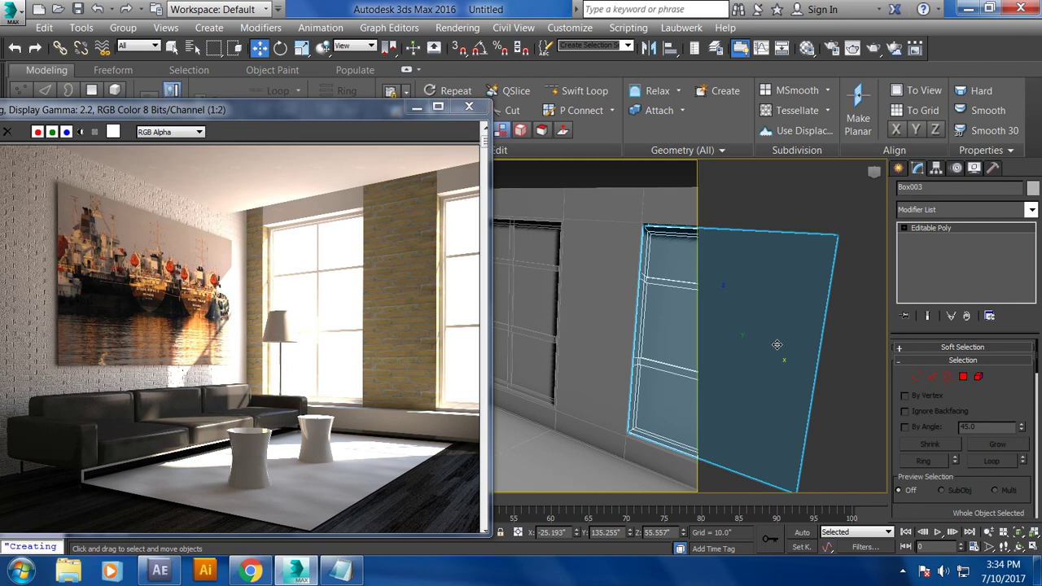
Save the scene as int_1.max
left_click(13, 10)
left_click(62, 192)
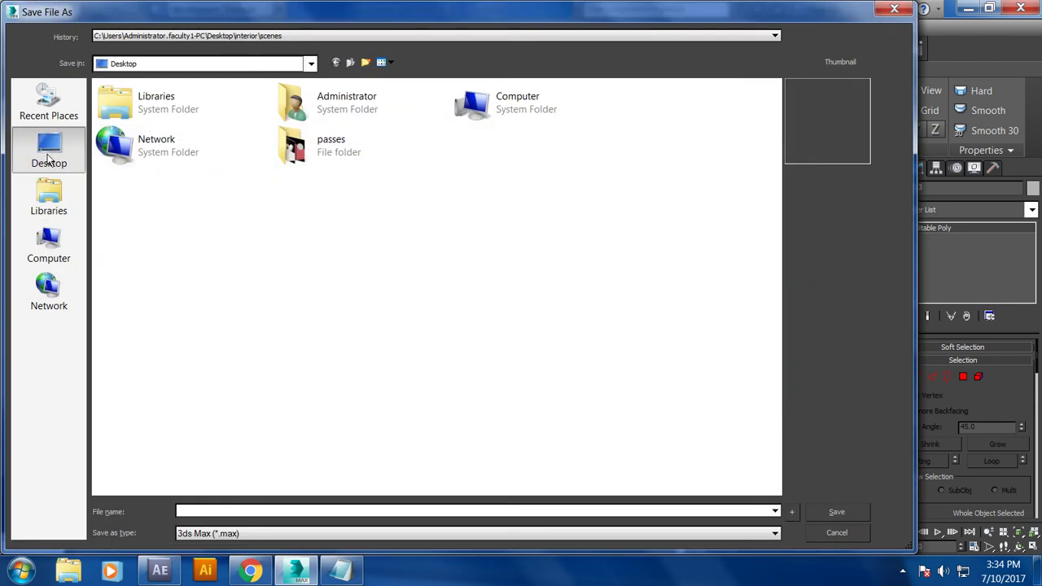
type("int")
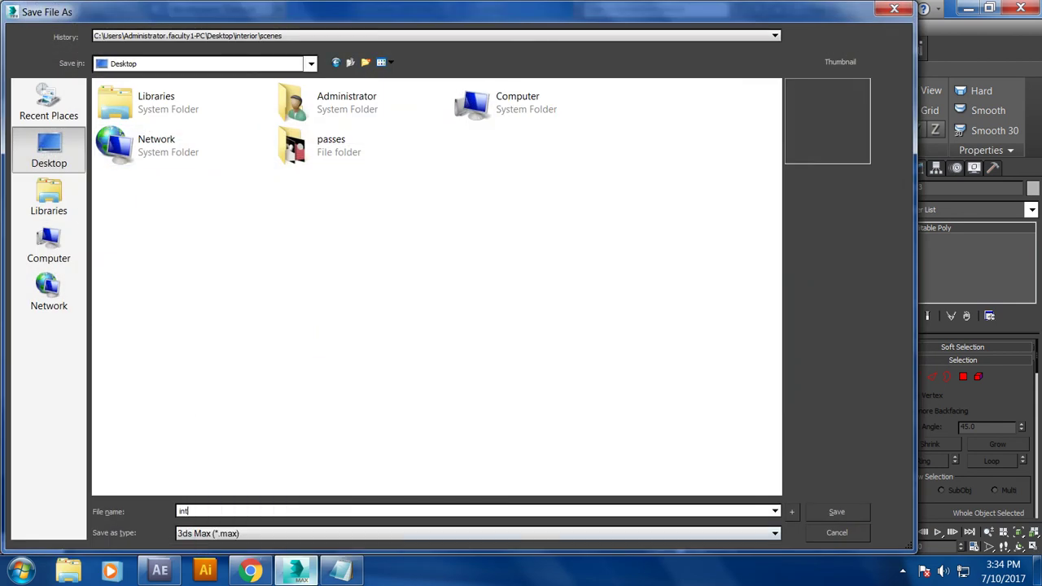
type("_1")
key("Return")
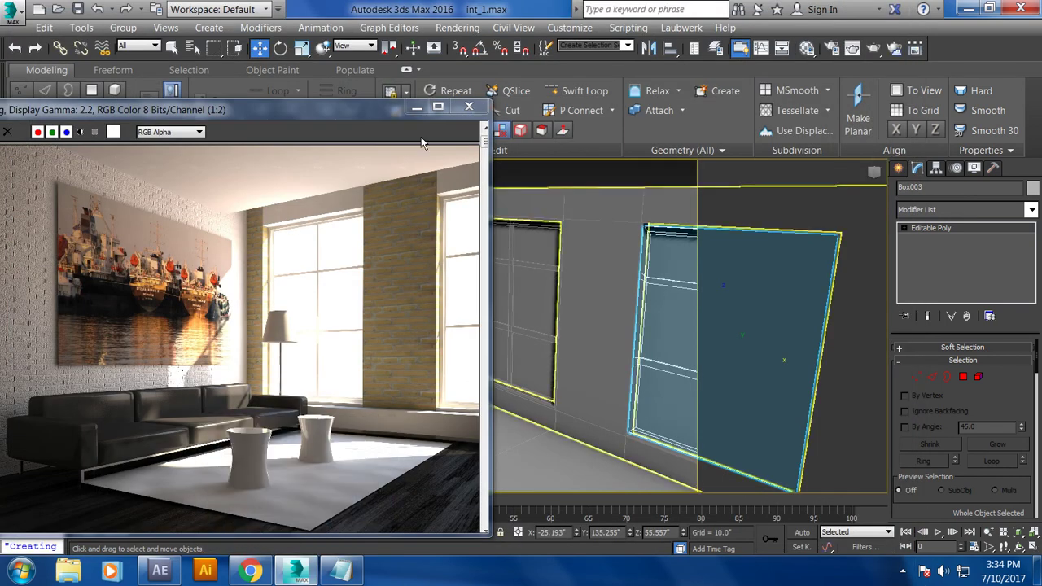
Minimise the reference render, select Box002 and bring up the Select Camera list
left_click(422, 112)
left_click(471, 242)
key("c")
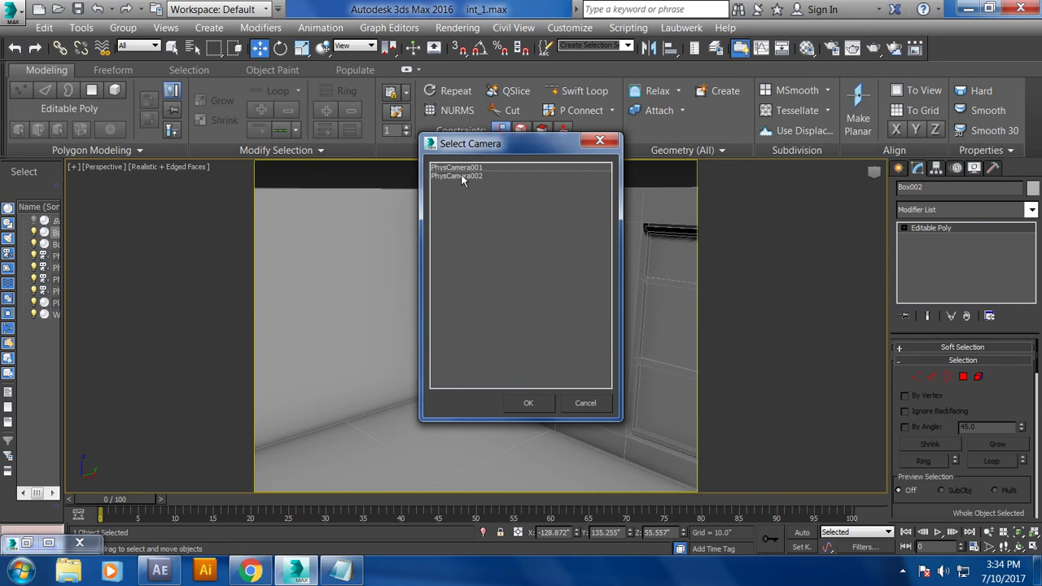
View through PhysCamera002 and draw a thin Box004 panel on the left wall
left_click(462, 176)
left_click(529, 402)
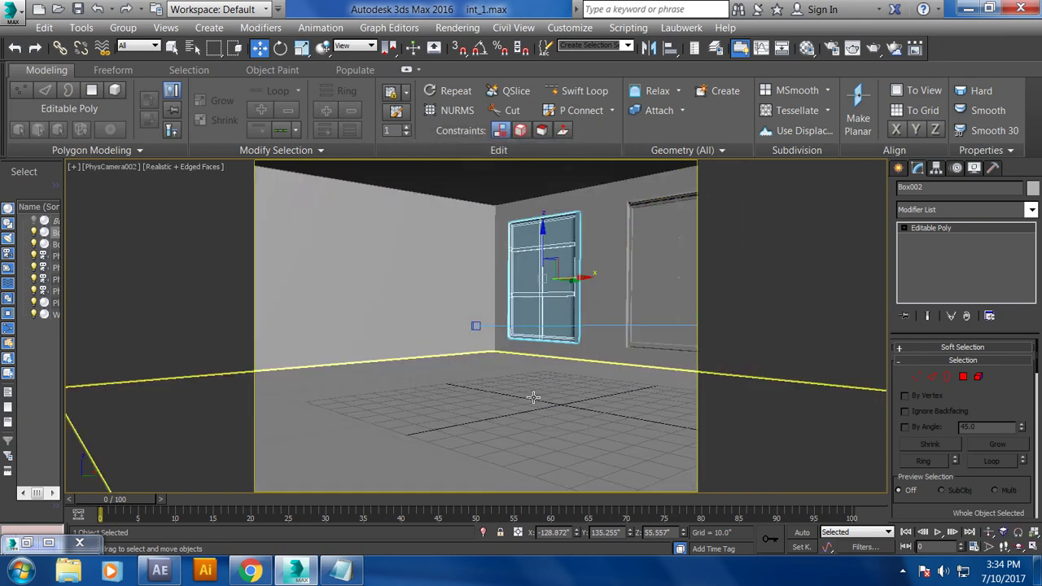
left_click(899, 167)
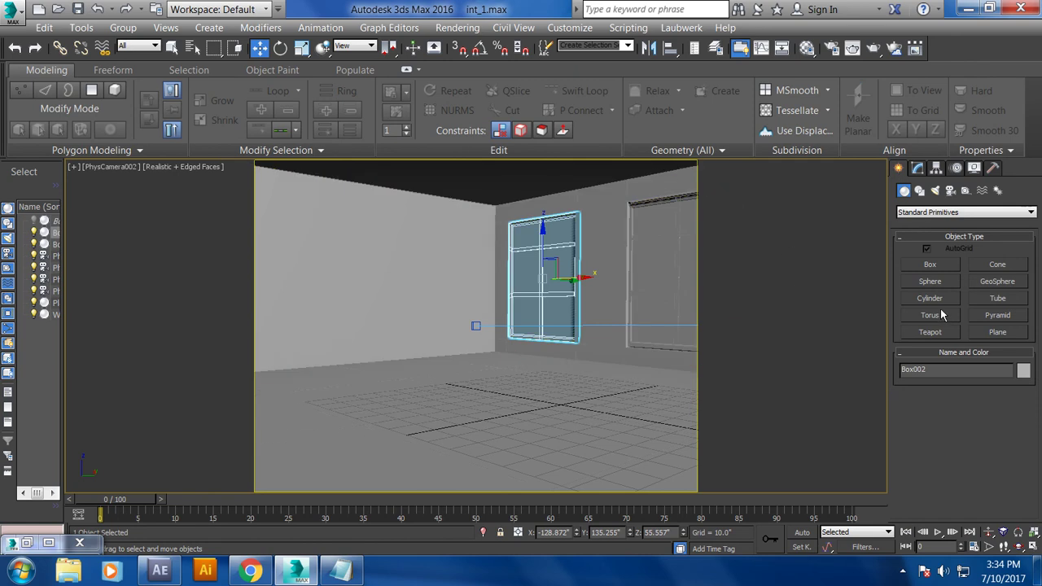
left_click(930, 265)
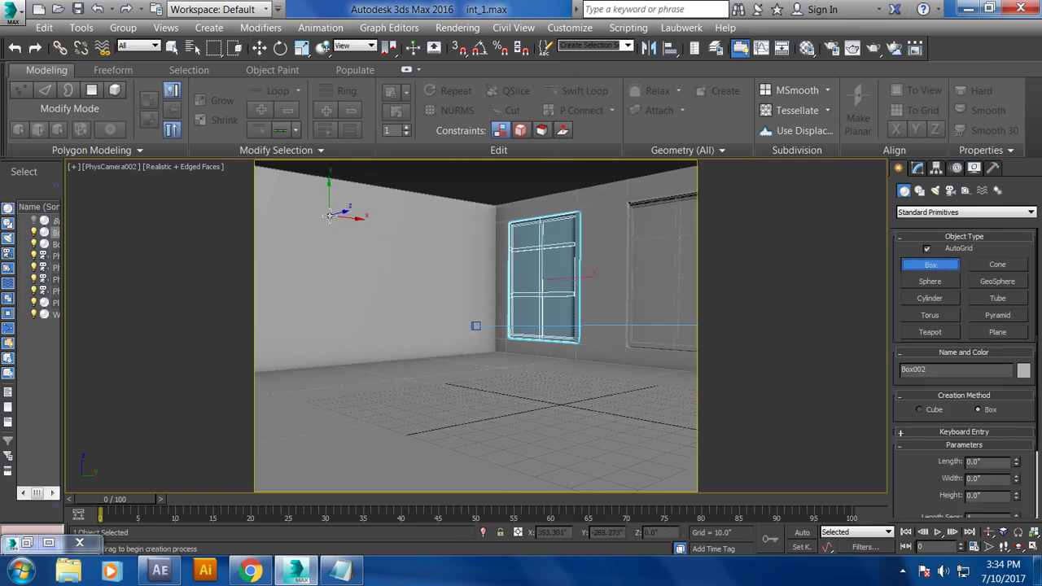
left_click_drag(329, 215, 468, 308)
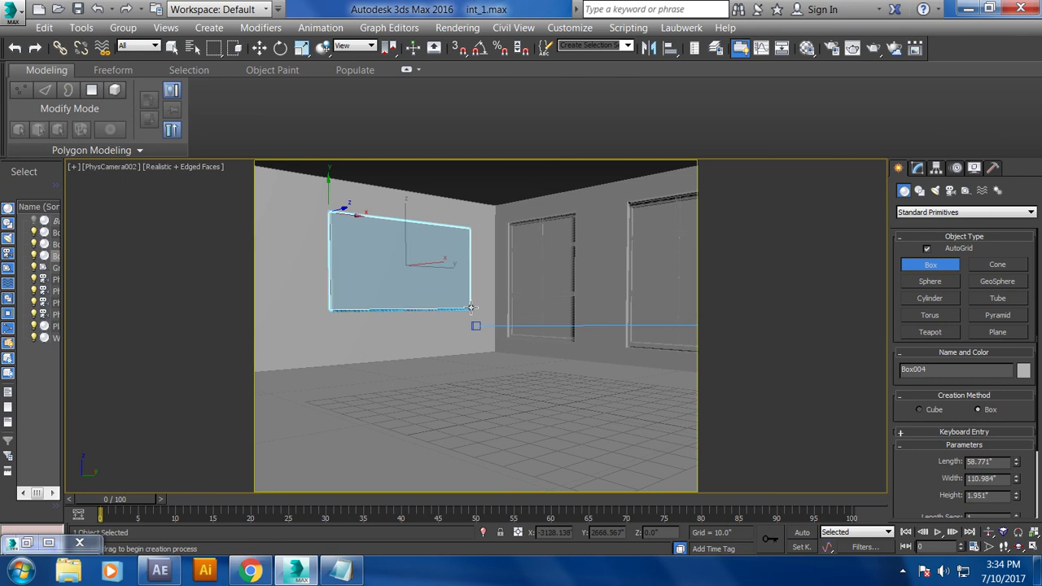
left_click(470, 308)
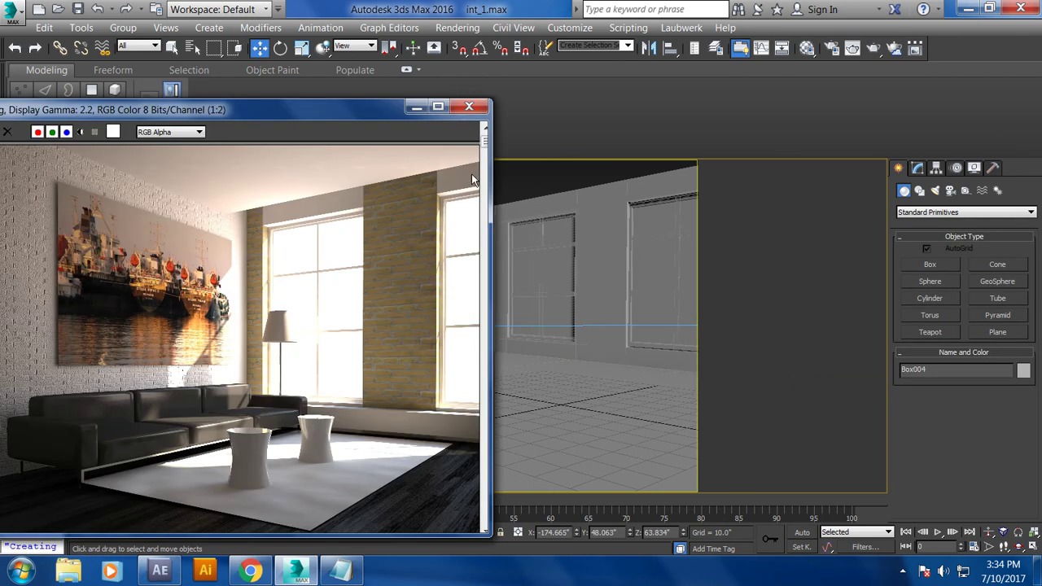
Compare the panel against the reference render, then minimise it
left_click(418, 109)
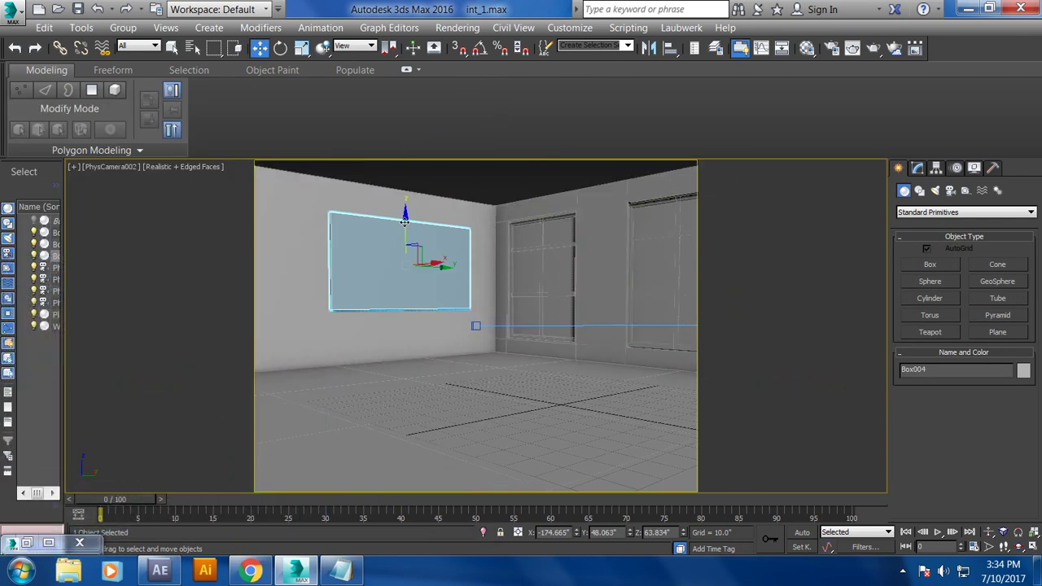
left_click(26, 543)
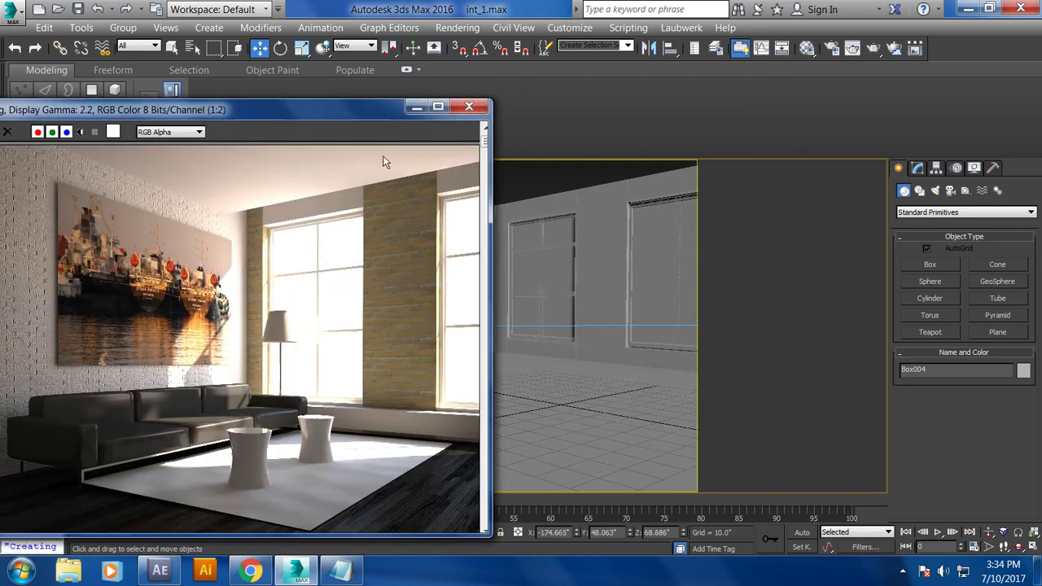
left_click(416, 108)
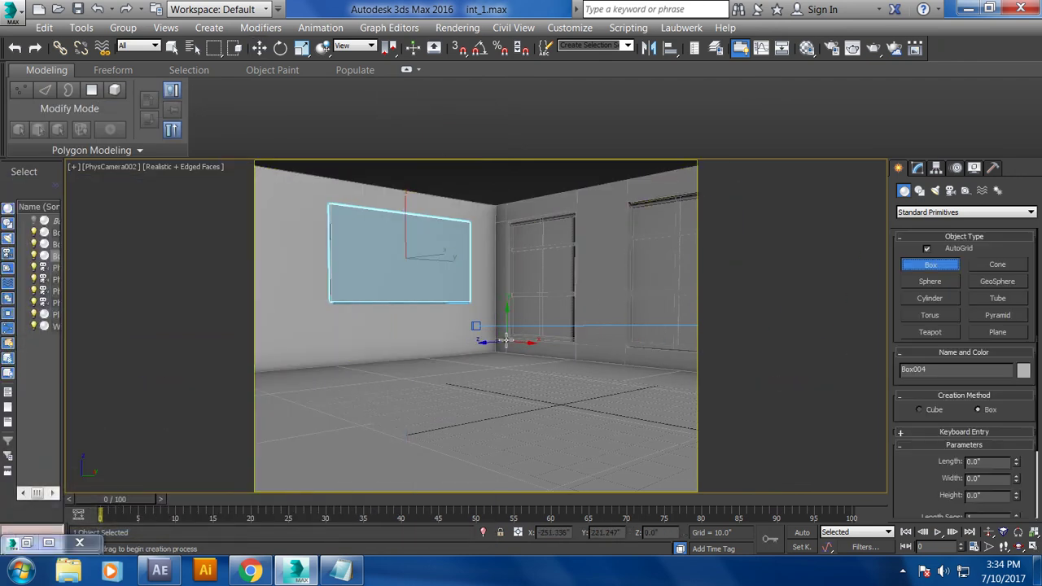
Draw a long low Box005 slab on the floor under the windows and inspect it in Perspective
left_click_drag(503, 342, 737, 373)
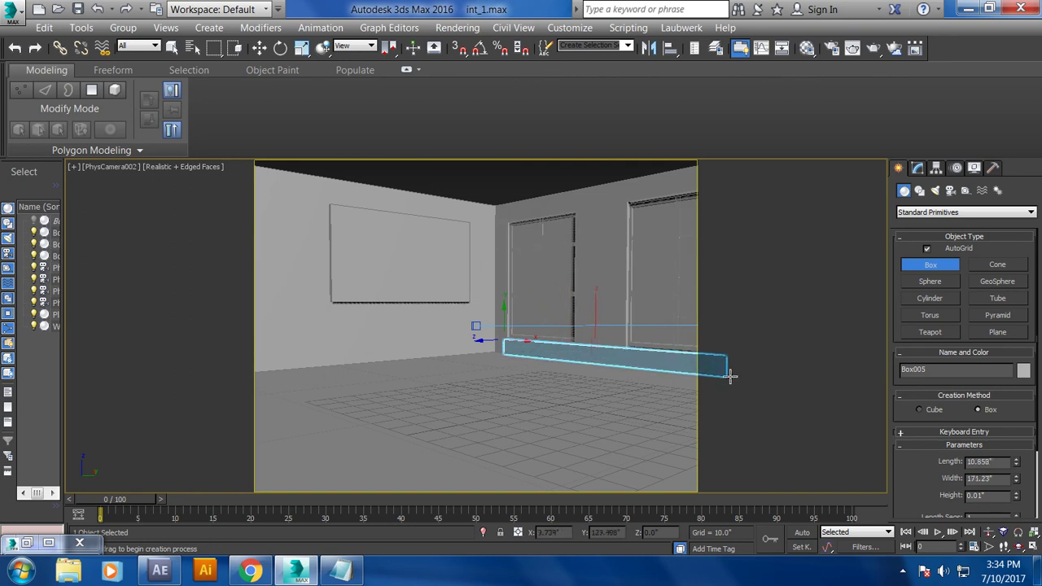
left_click(746, 377)
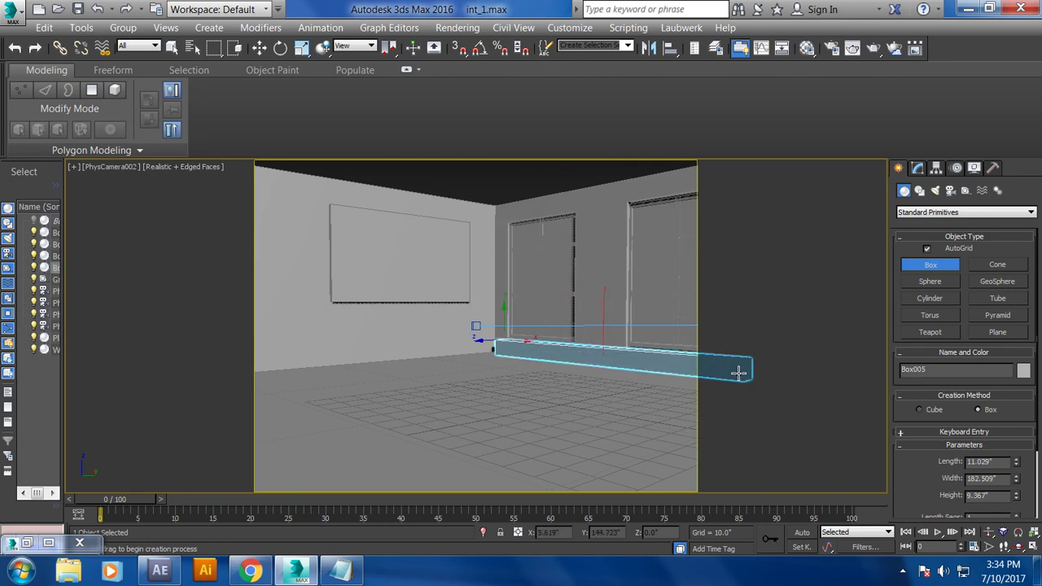
left_click(743, 379)
key("w")
key("p")
key("z")
mouse_move(554, 359)
middle_mouse_down("alt")
mouse_move(675, 379)
mouse_move(472, 343)
middle_mouse_up("alt")
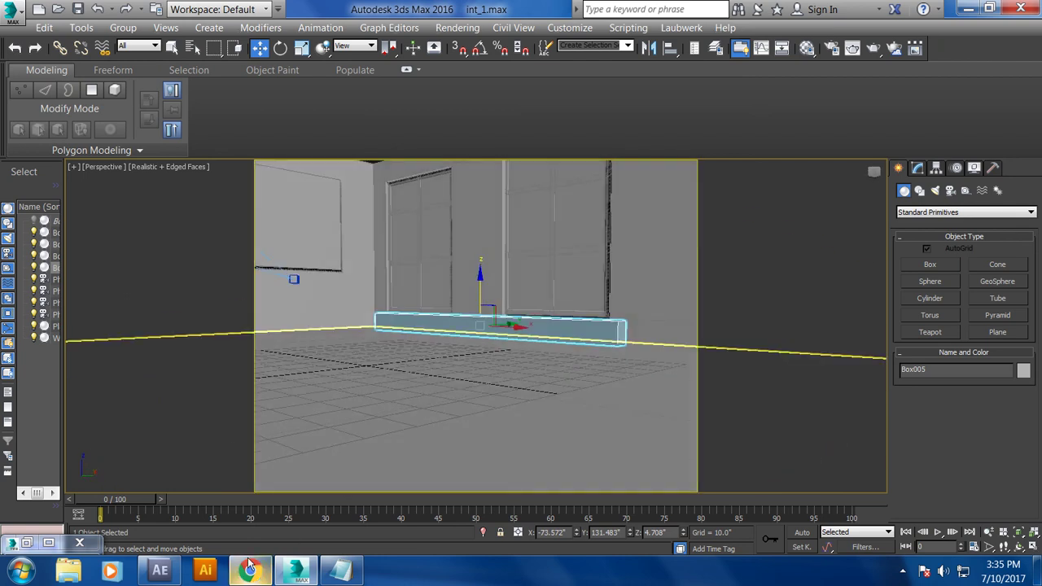
Return to the PhysCamera002 view and compare it with the reference render
left_click(250, 570)
left_click(250, 570)
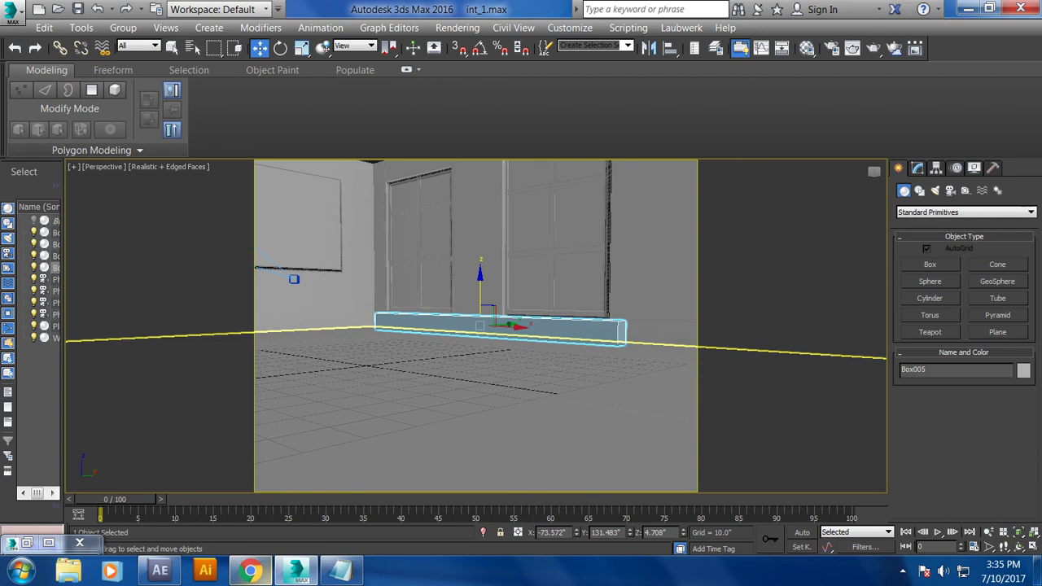
key("c")
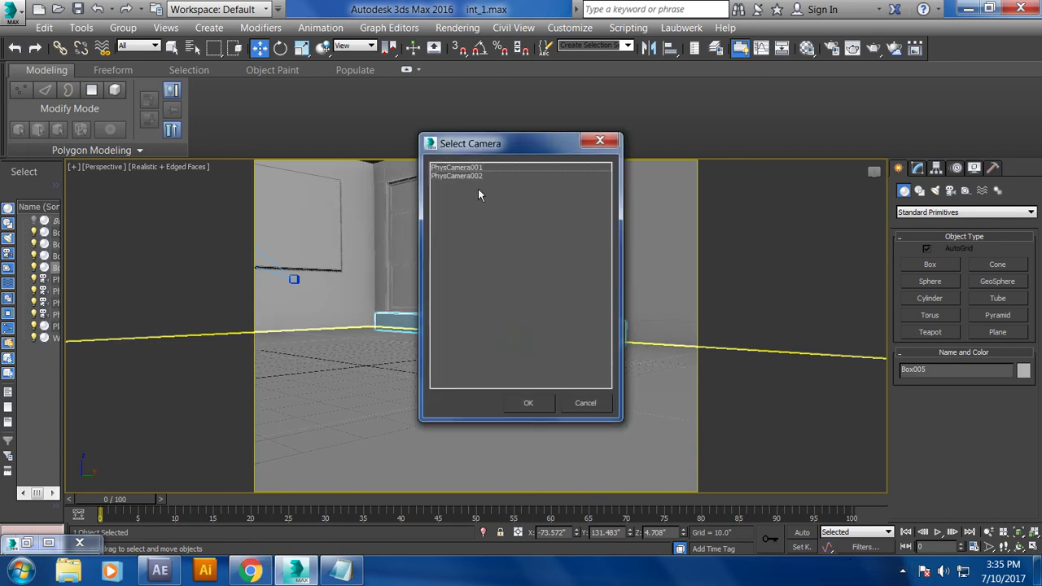
double_click(475, 177)
key("shift+q")
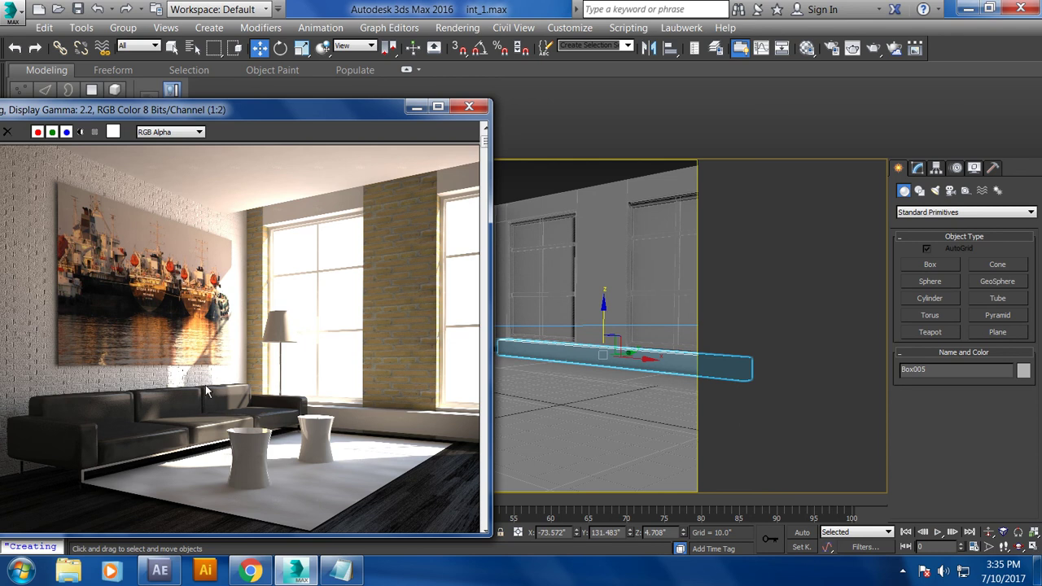
left_click(416, 107)
right_click(511, 176)
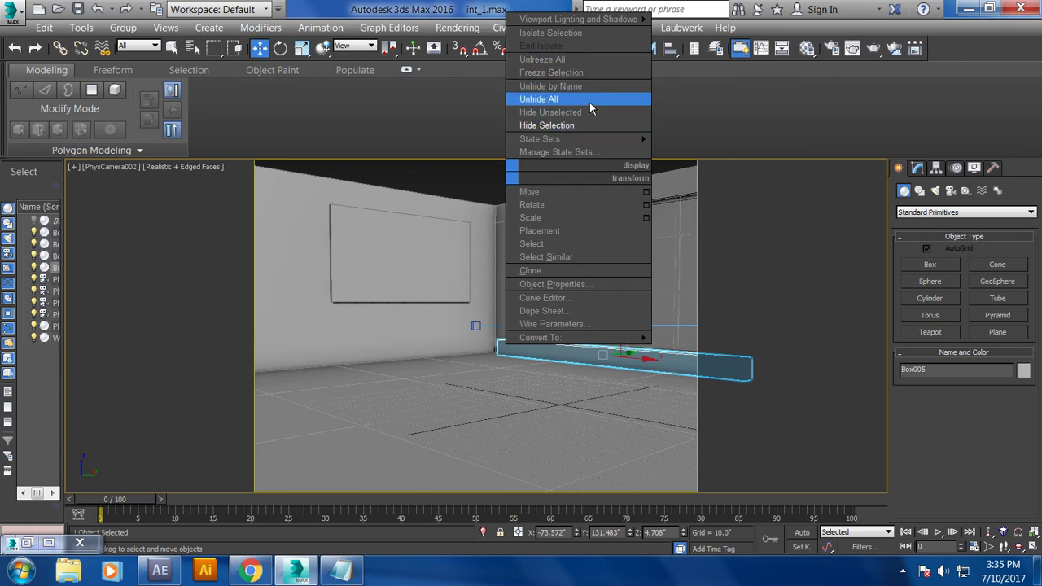
Add "Thanks for watching.." and "Continue to part 2" to the Notepad notes, then minimise Notepad
left_click(335, 573)
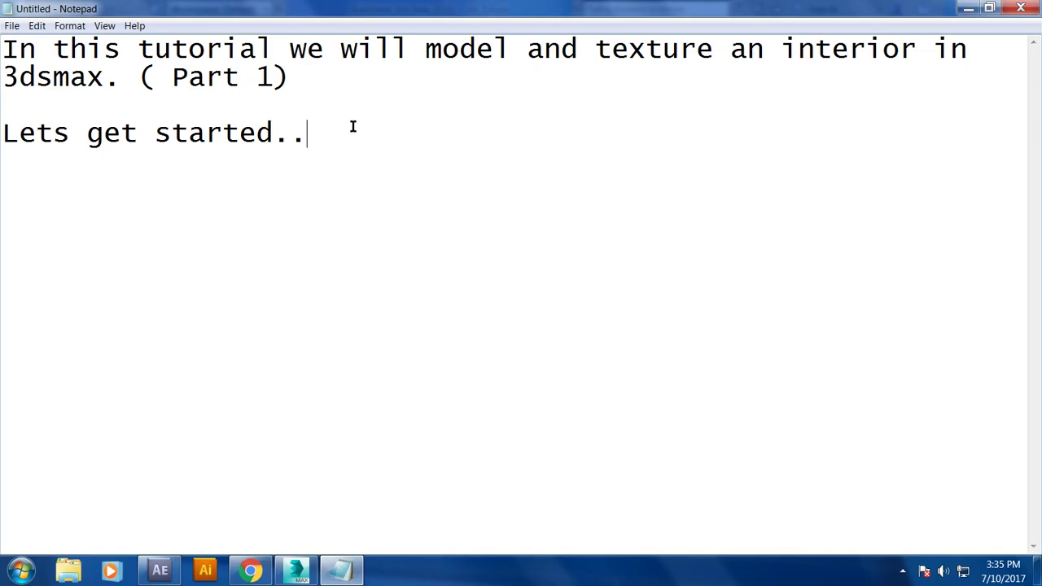
type("Thanks for watching..  ")
type("Continue to part 2")
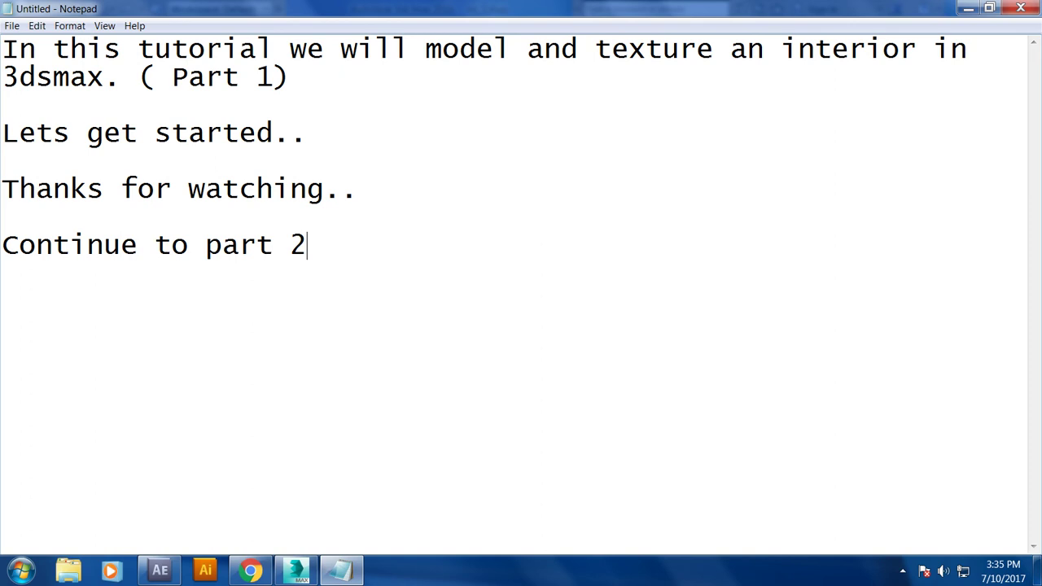
left_click(972, 6)
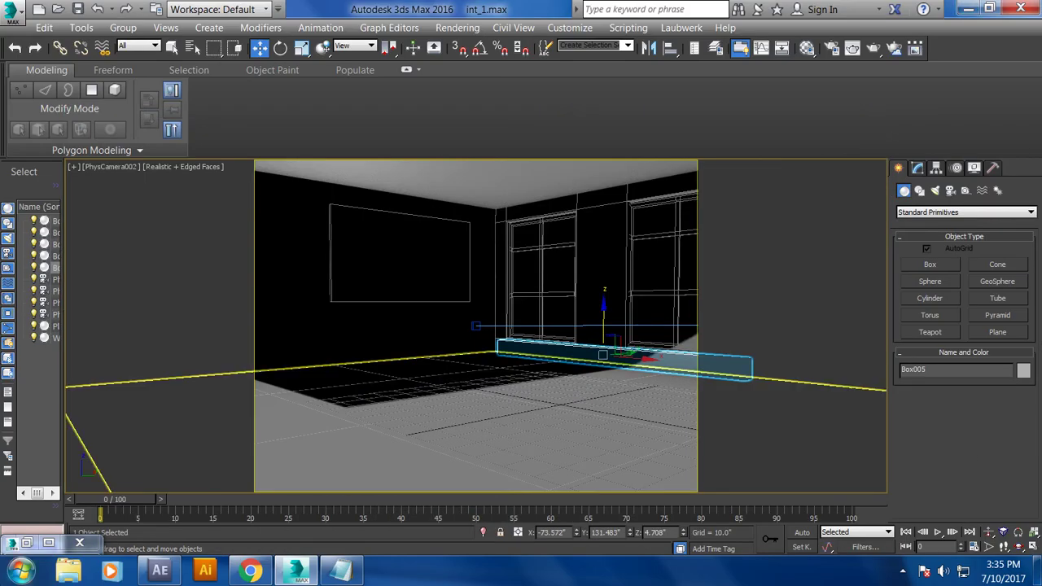